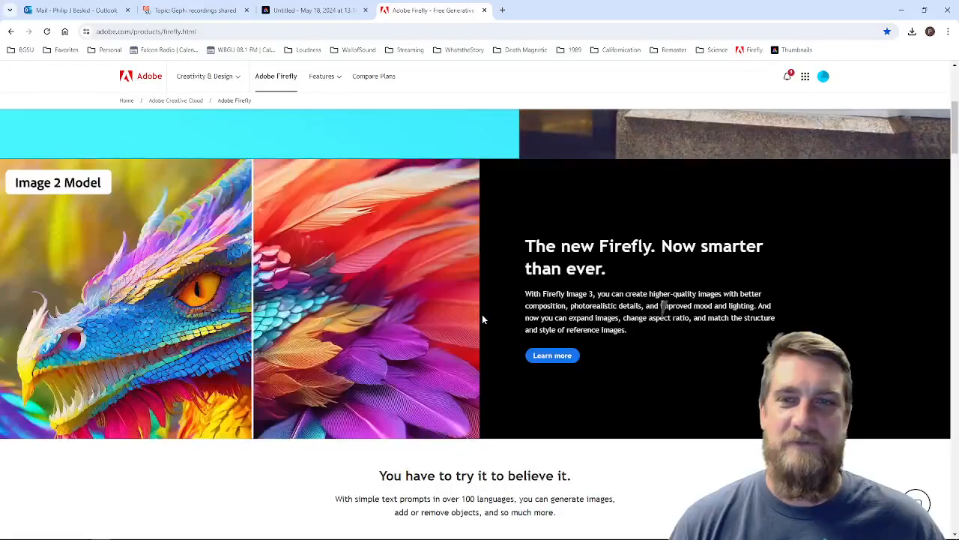
# Step: Look through the Adobe Firefly product page, down to the section on Firefly features inside Adobe apps
pyautogui.scroll(-3, 541, 282)
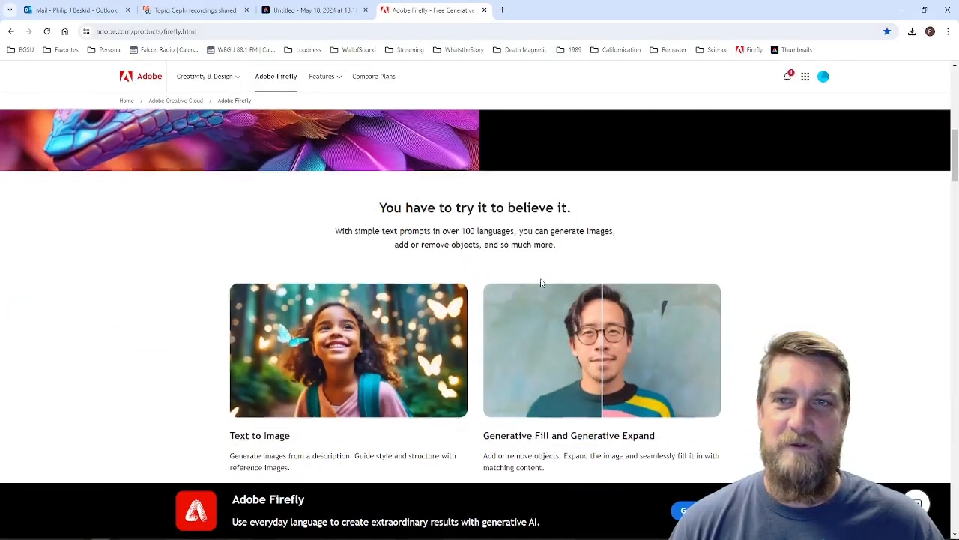
pyautogui.scroll(-2, 541, 282)
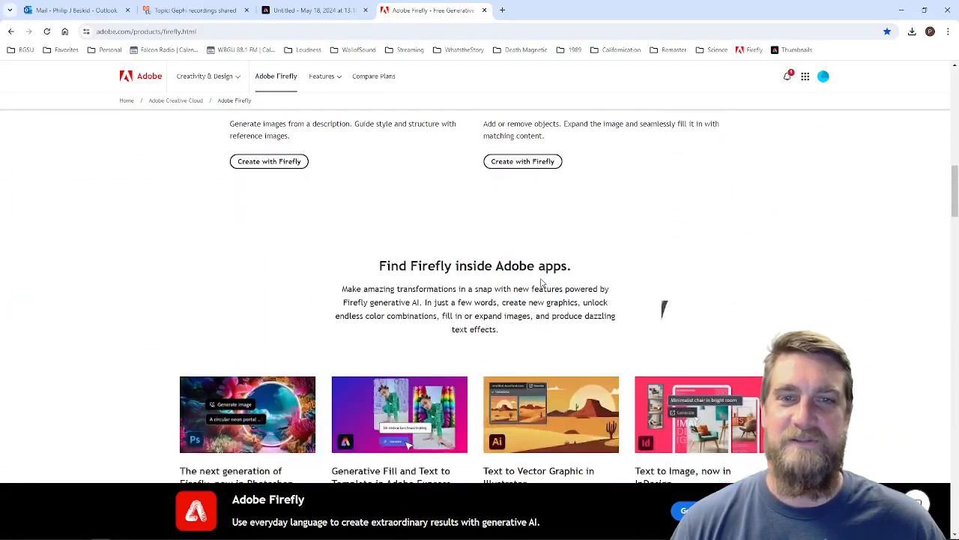
pyautogui.scroll(-2, 541, 282)
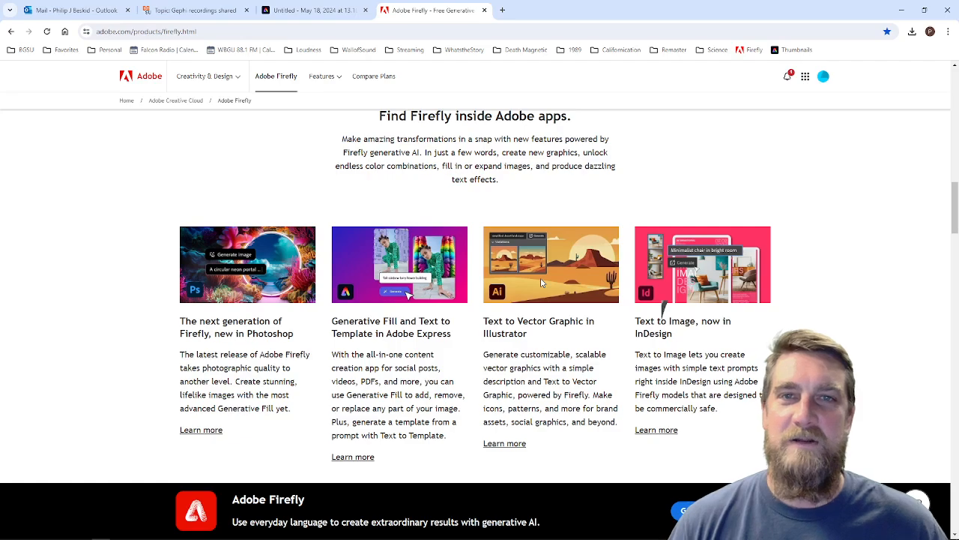
pyautogui.scroll(1, 482, 248)
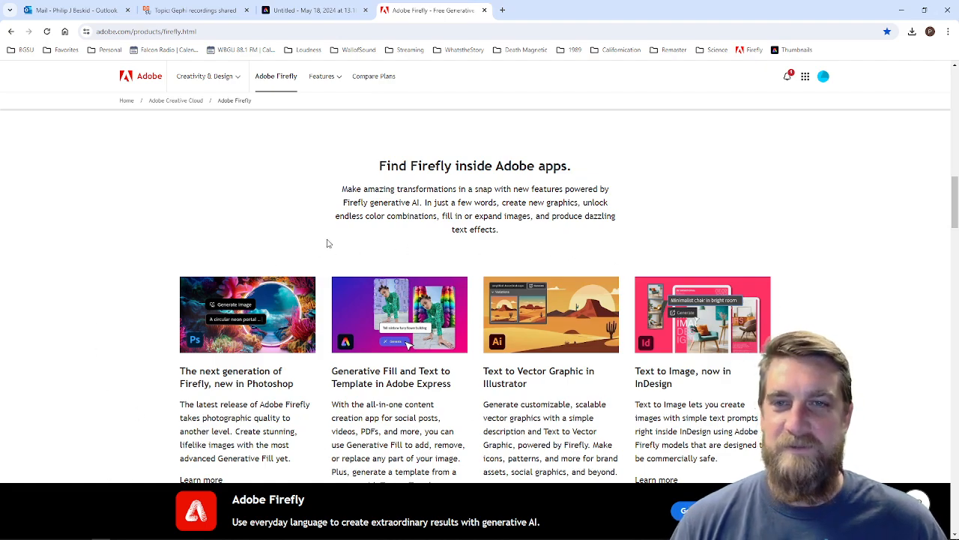
pyautogui.scroll(-2, 328, 242)
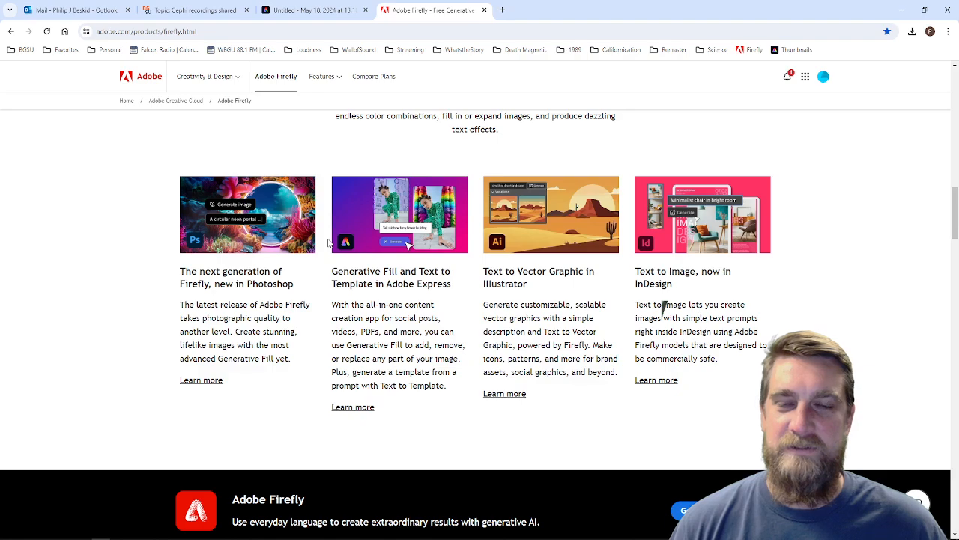
pyautogui.scroll(-1, 663, 307)
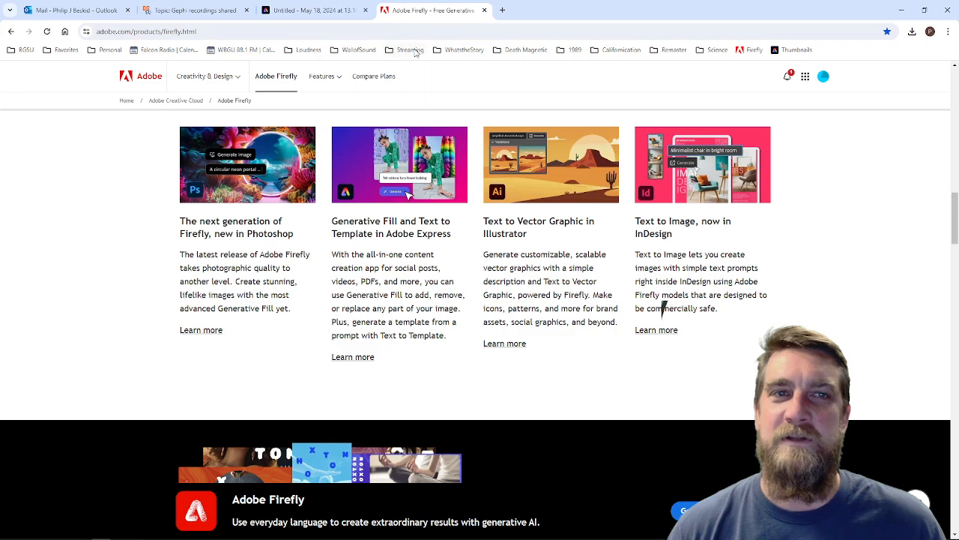
# Step: Switch to the untitled Adobe Express project, open Text to template and set the output format to Facebook post
pyautogui.click(324, 10)
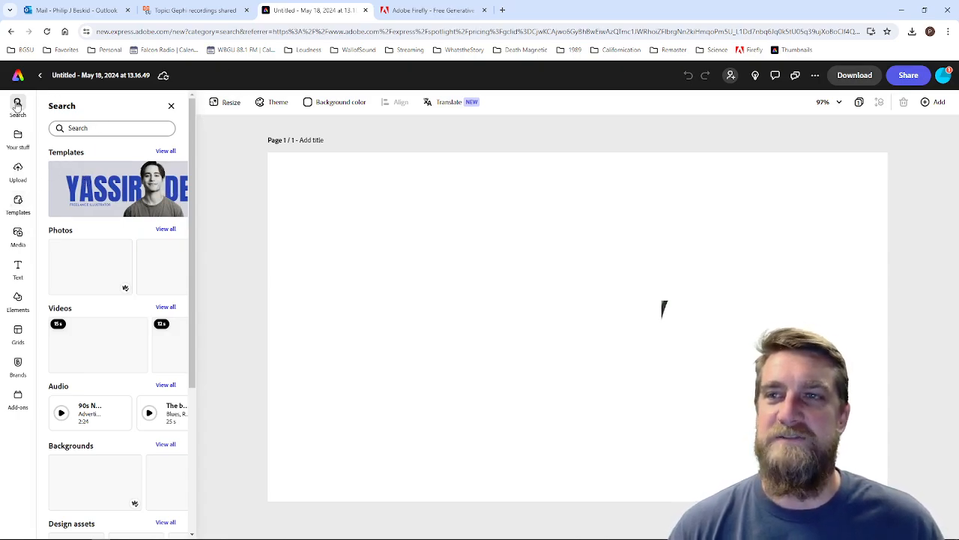
pyautogui.click(18, 200)
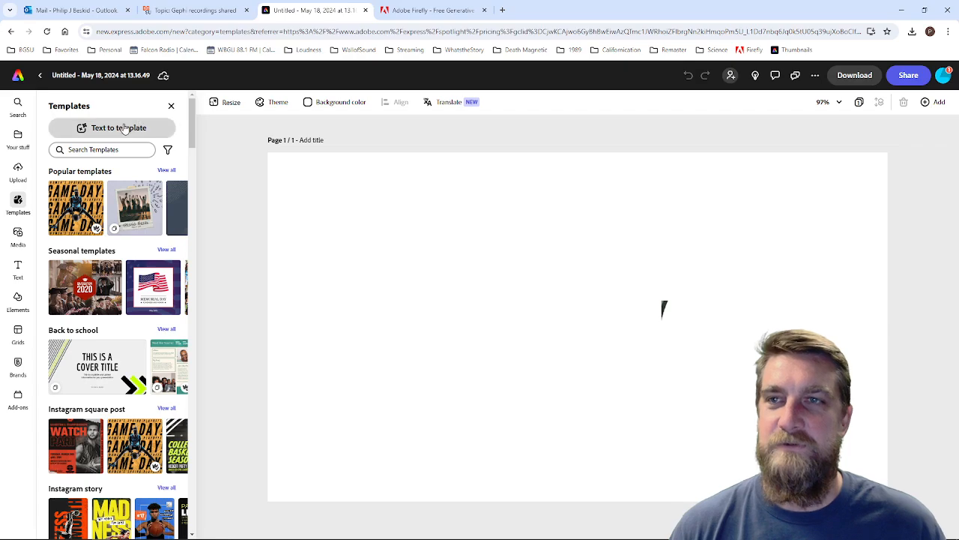
pyautogui.click(97, 129)
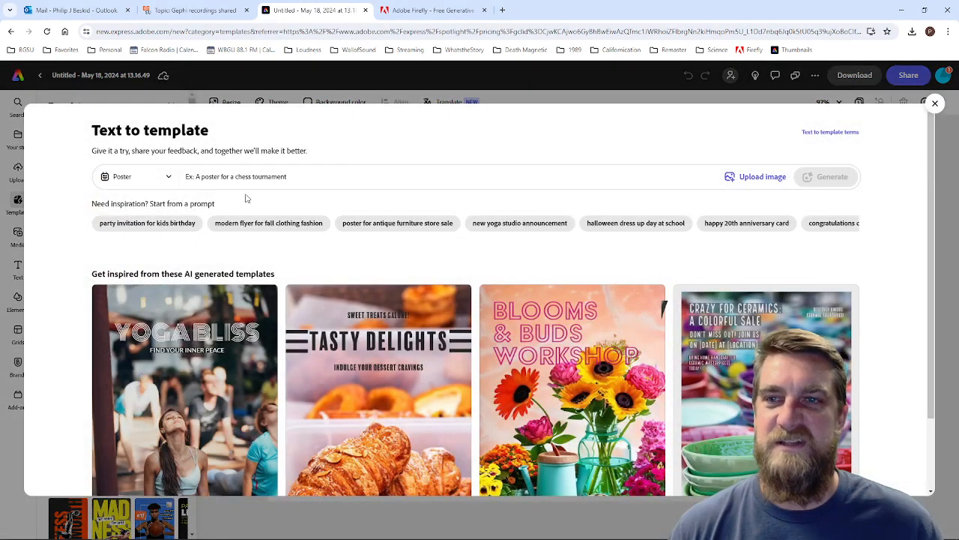
pyautogui.click(170, 177)
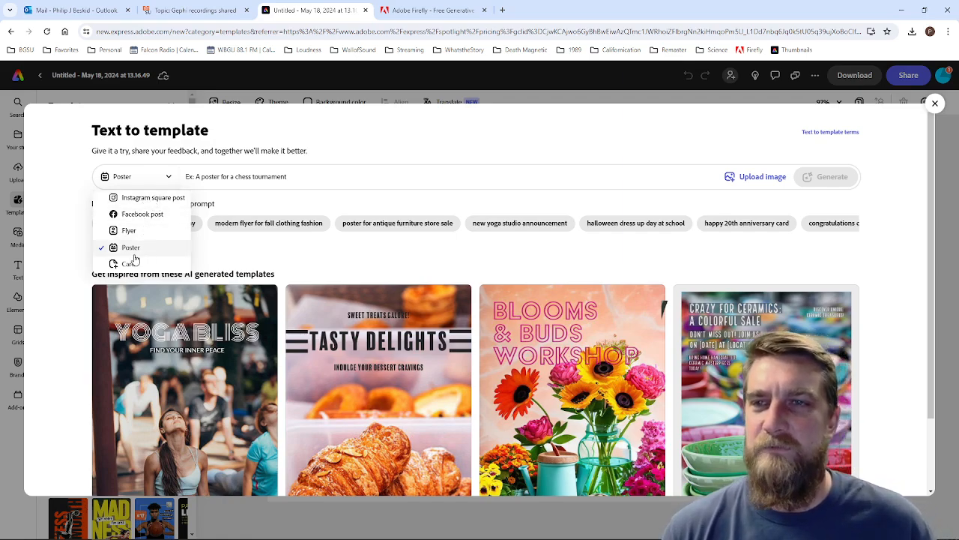
pyautogui.click(145, 216)
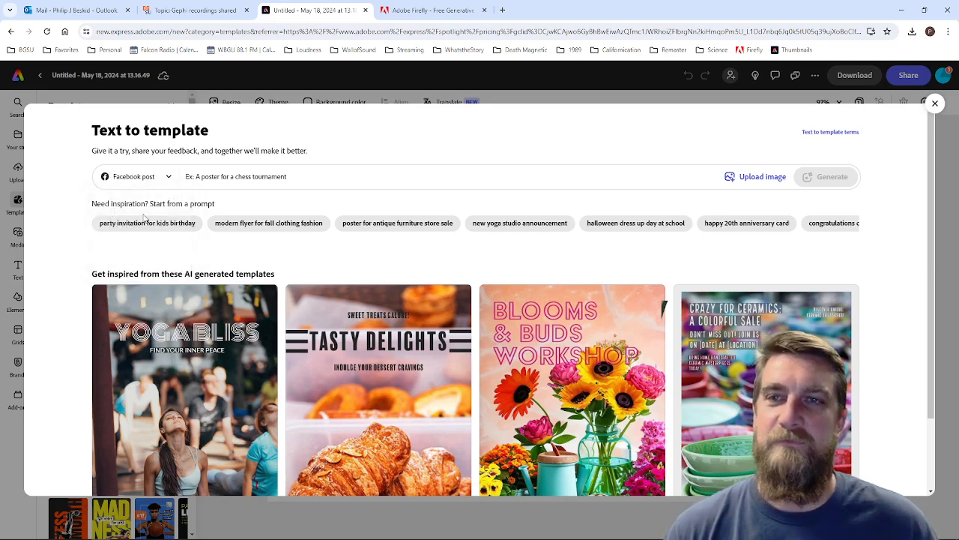
pyautogui.click(349, 174)
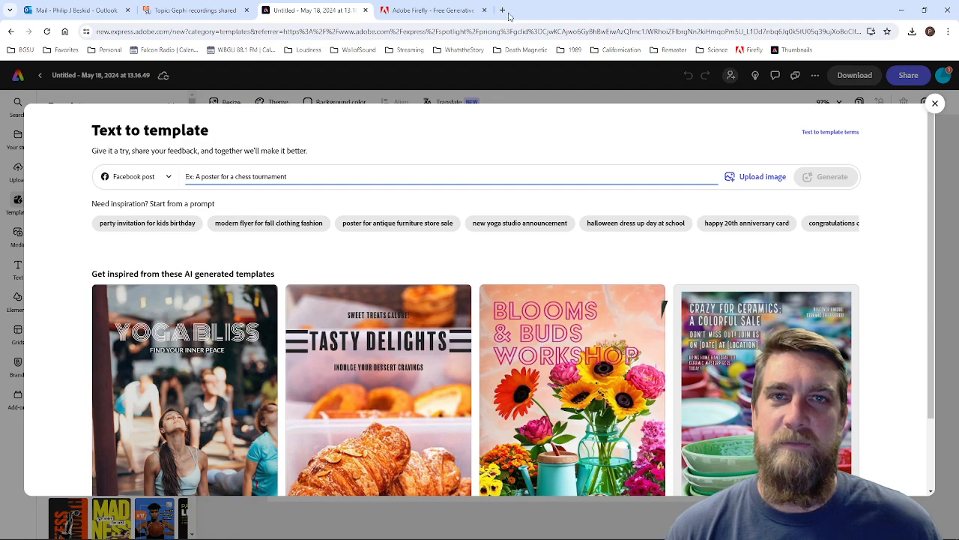
# Step: Switch to Outlook, search the mail for messages from the colleague and open the "Legacy Shows" conversation
pyautogui.click(27, 12)
pyautogui.click(195, 74)
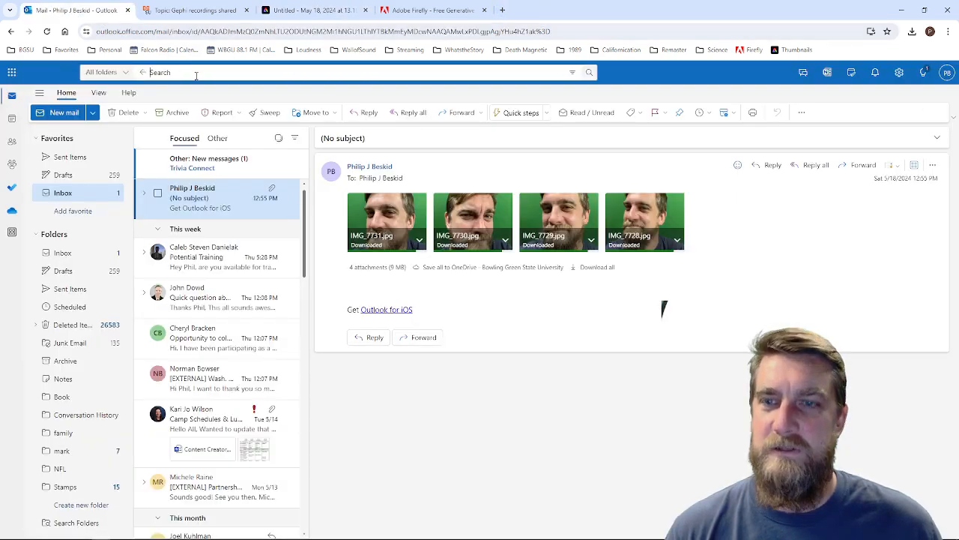
pyautogui.write('ja')
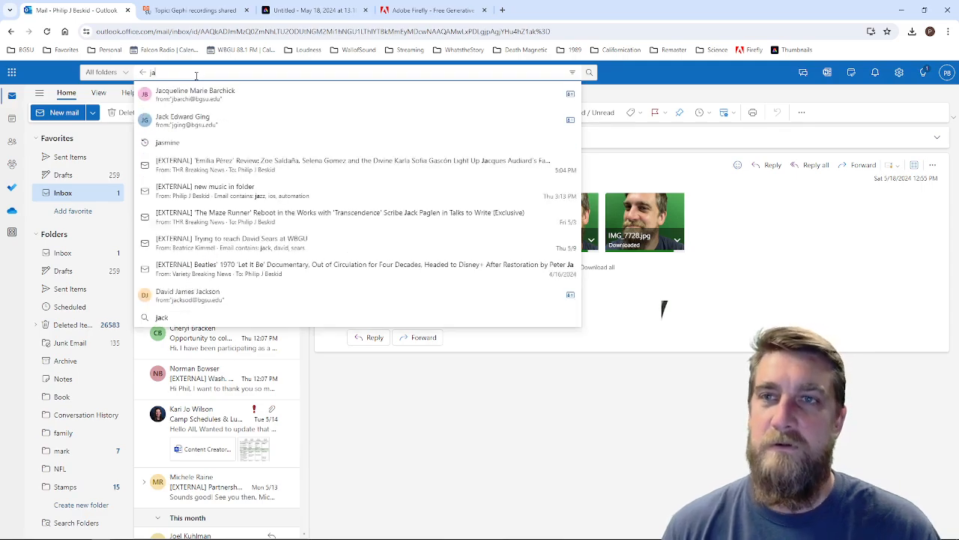
pyautogui.click(204, 95)
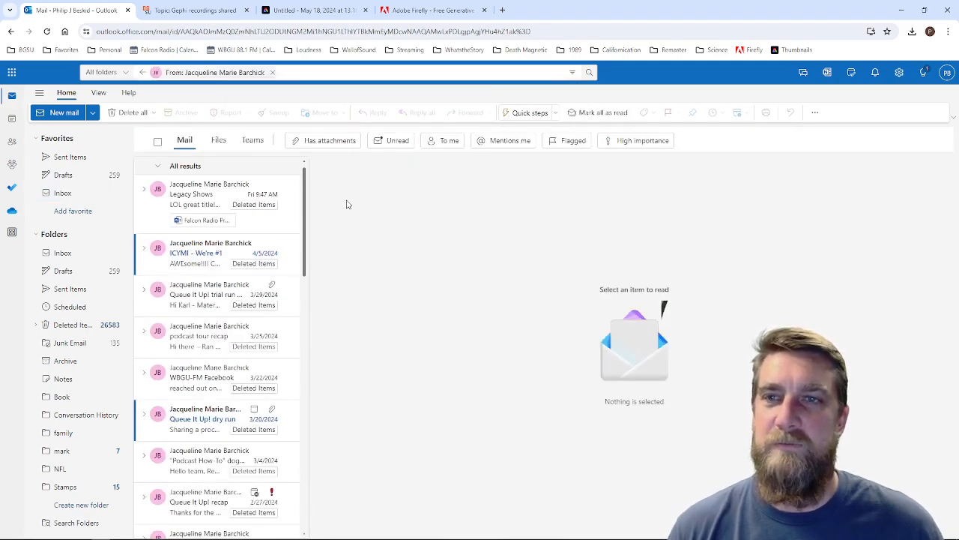
pyautogui.click(194, 201)
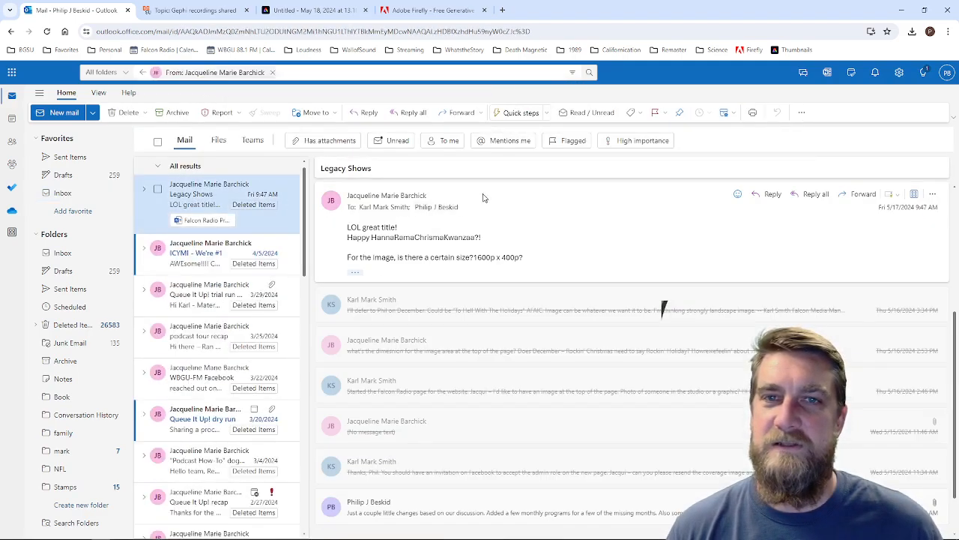
# Step: Expand the message with two image attachments in the conversation and download the green WBGU Facebook profile image
pyautogui.scroll(-2, 450, 300)
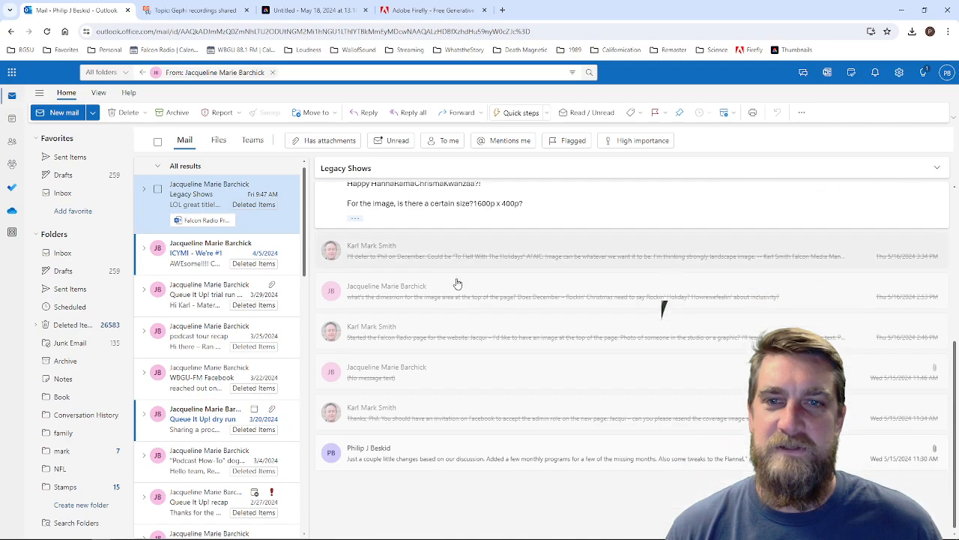
pyautogui.click(471, 370)
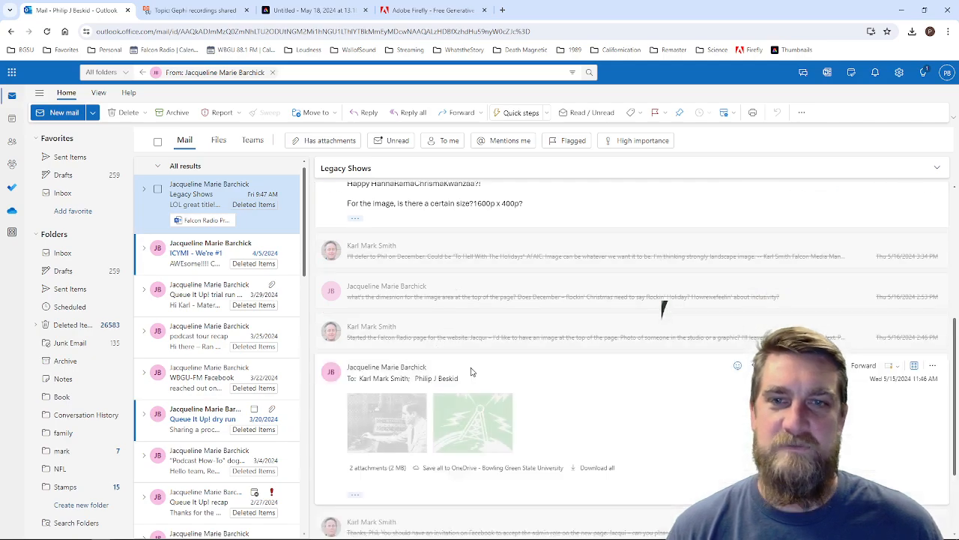
pyautogui.click(504, 442)
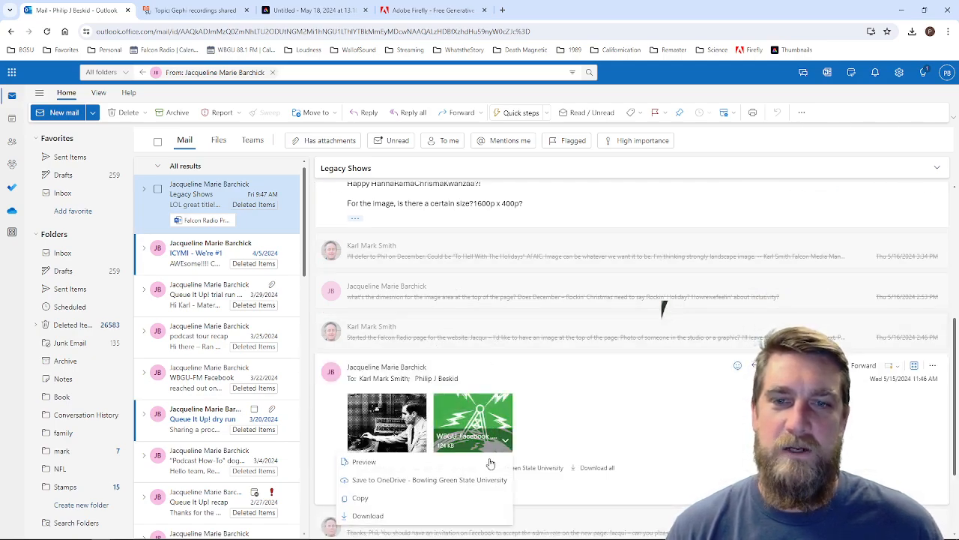
pyautogui.click(367, 516)
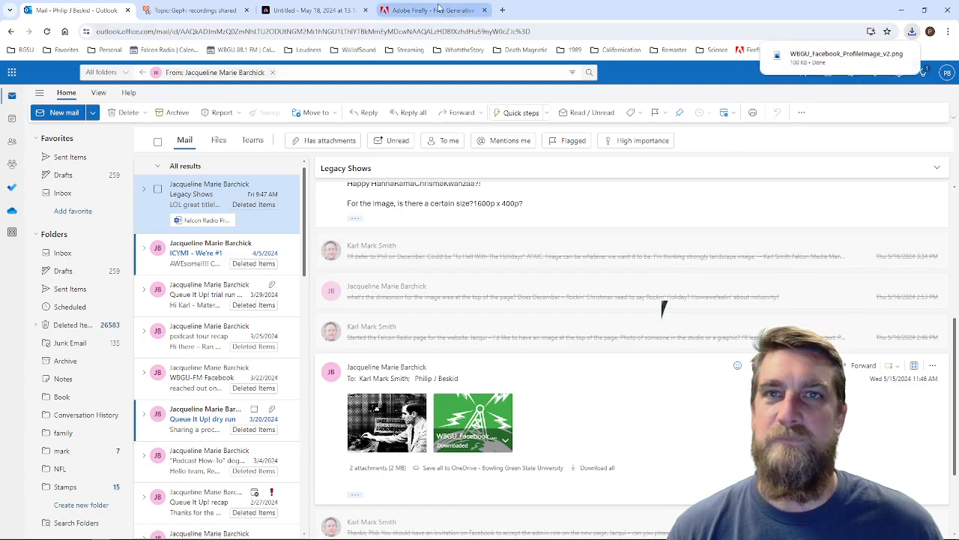
# Step: Return to Adobe Express and enter the template prompt "A promotional post for the Black Swamp Arts Festival in Bowling Green Ohio"
pyautogui.click(285, 11)
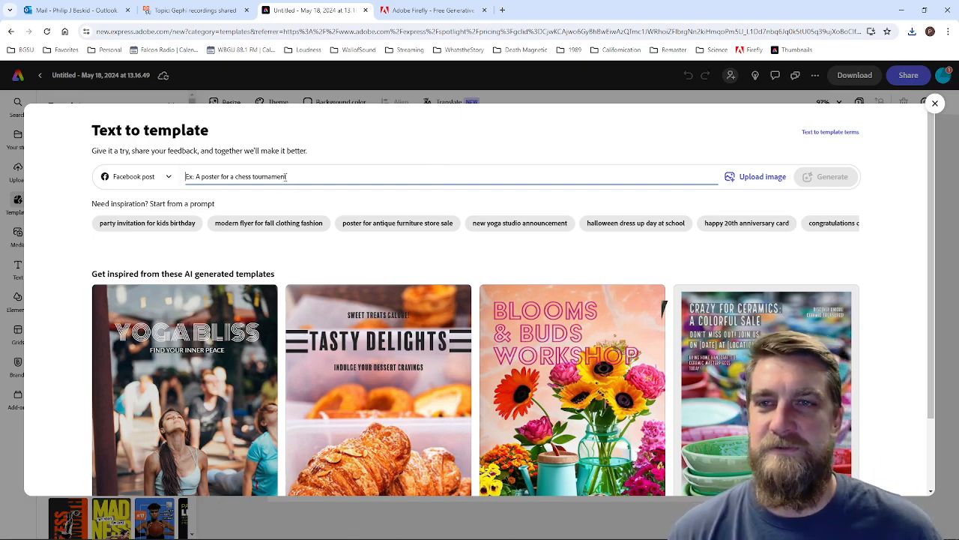
pyautogui.write('A')
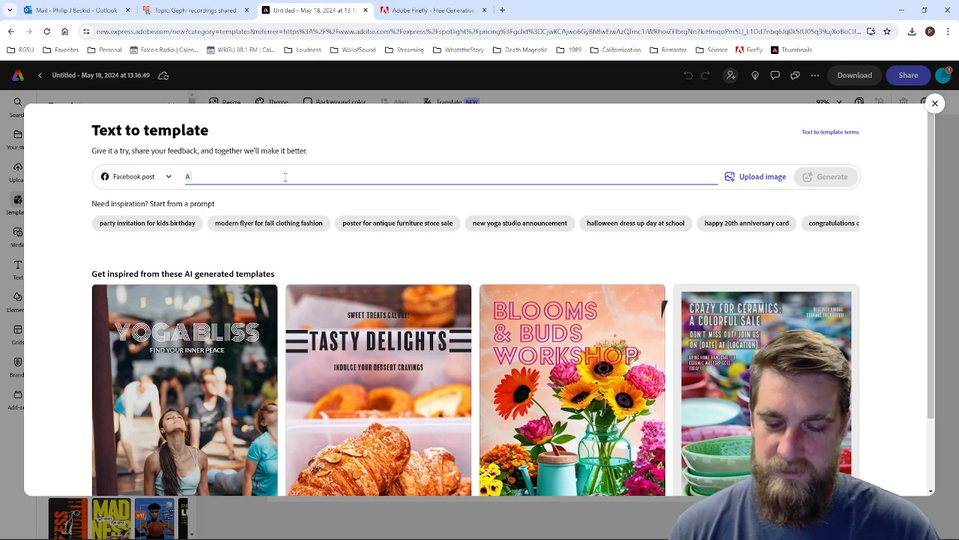
pyautogui.write(' promotional post for the Black Swamp Arts Festi')
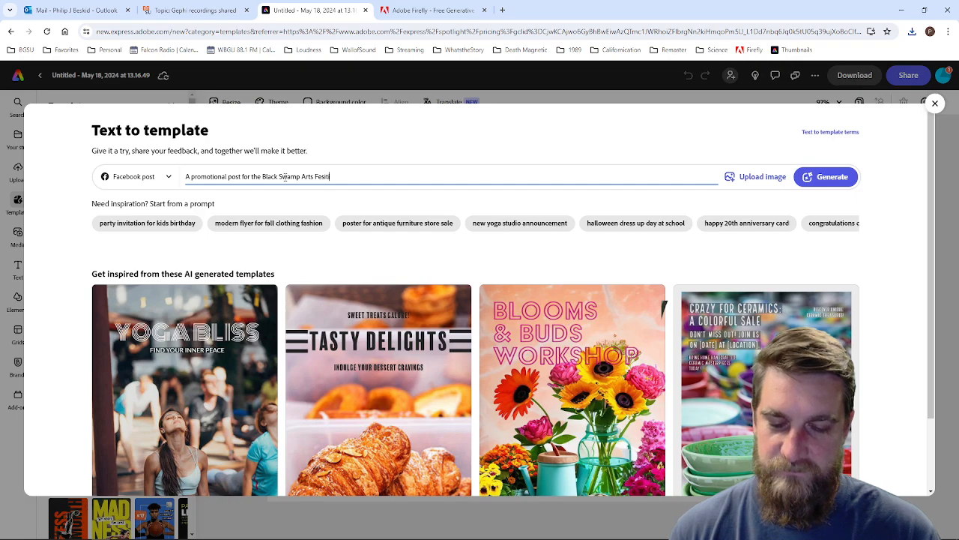
pyautogui.write('Bowling Green Ohio')
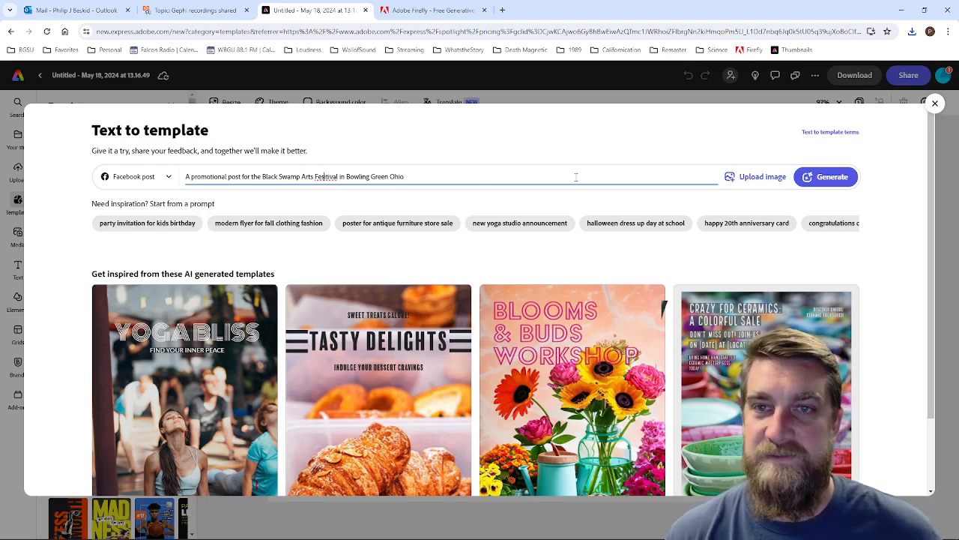
pyautogui.press('BackSpace')
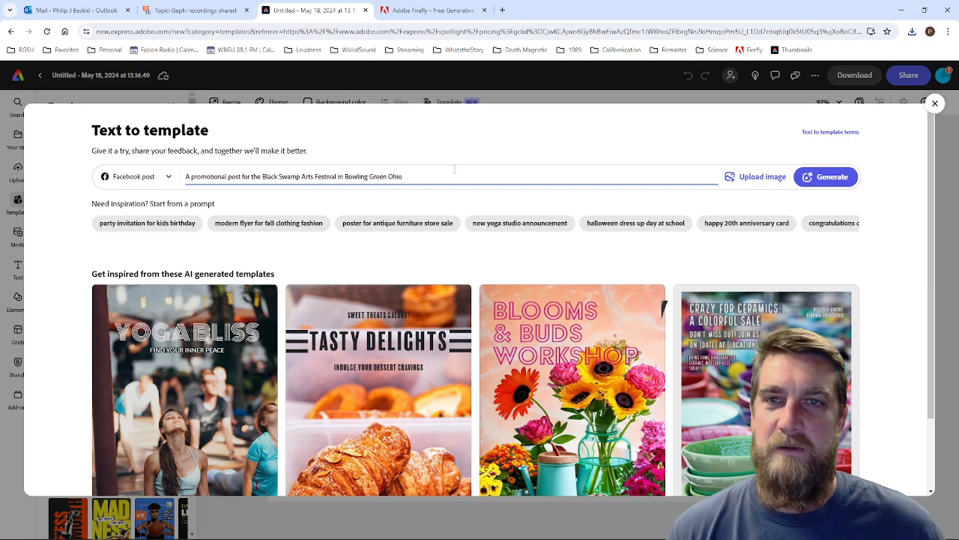
# Step: Upload WBGU_Facebook_ProfileImage_v2.png from the Downloads folder as the image for the template prompt
pyautogui.click(761, 178)
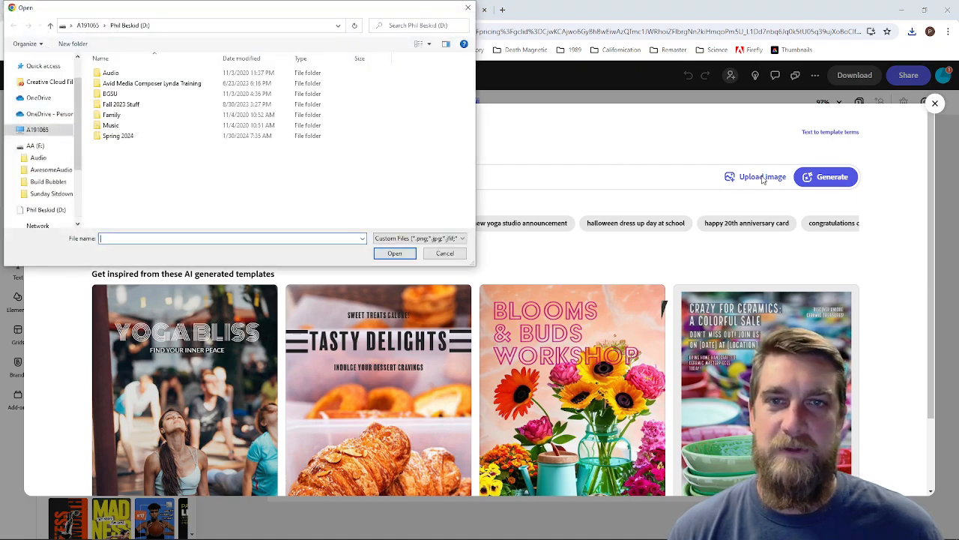
pyautogui.click(45, 142)
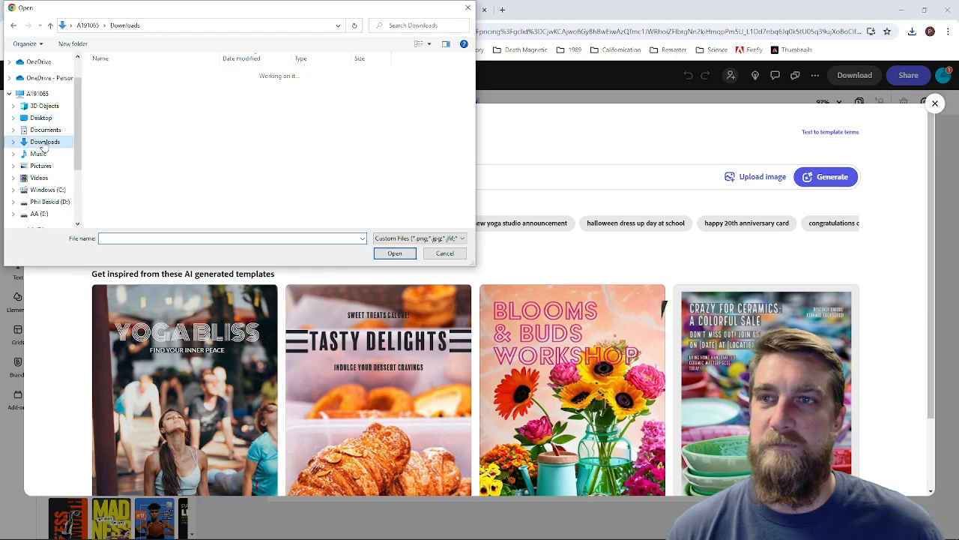
pyautogui.click(395, 253)
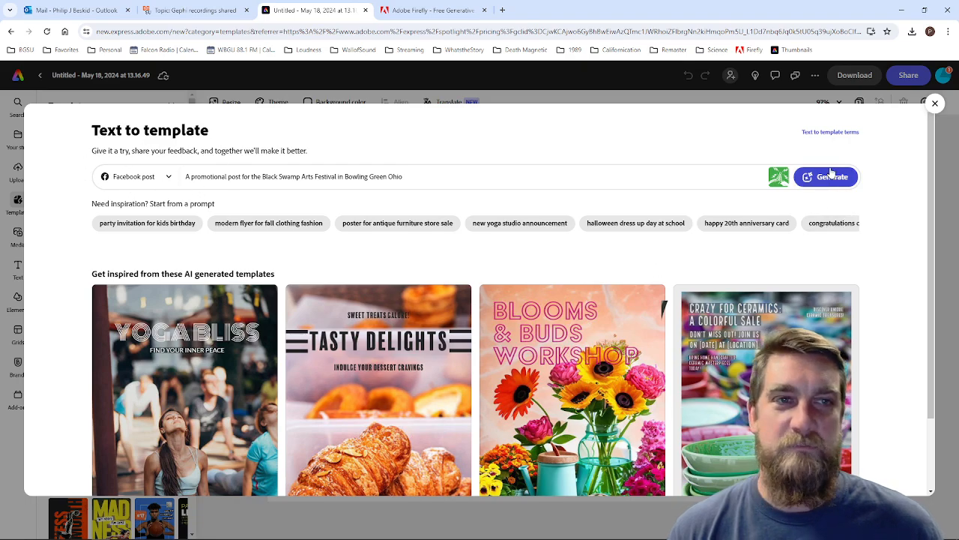
# Step: Keep the Facebook post format and try to generate templates from the festival prompt and the uploaded image
pyautogui.click(169, 180)
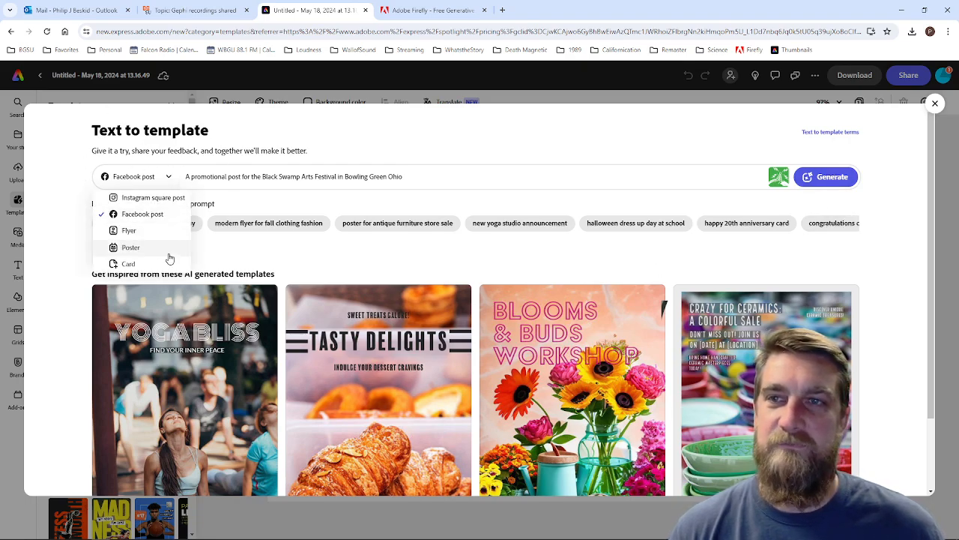
pyautogui.click(354, 128)
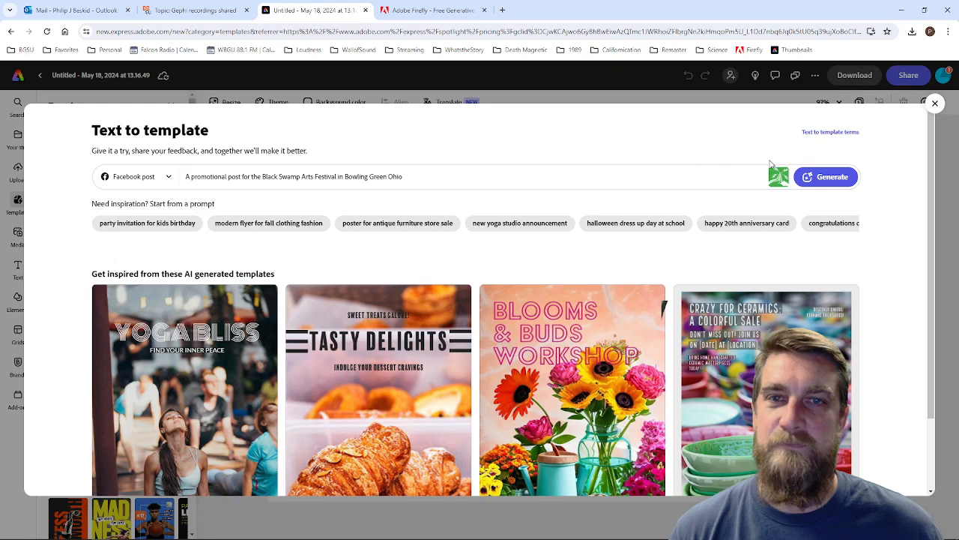
pyautogui.click(826, 178)
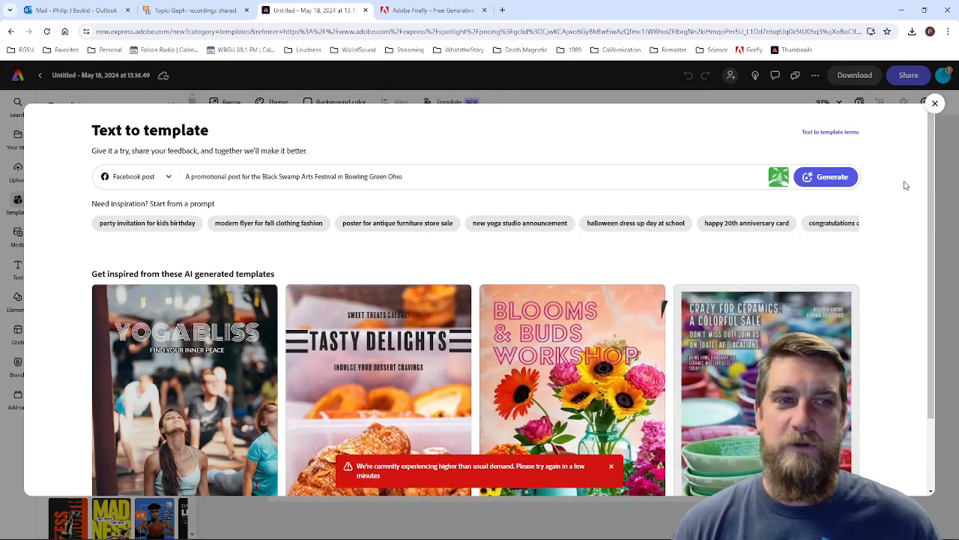
# Step: Generate the Facebook post templates again with the same prompt and uploaded image
pyautogui.scroll(-2, 905, 192)
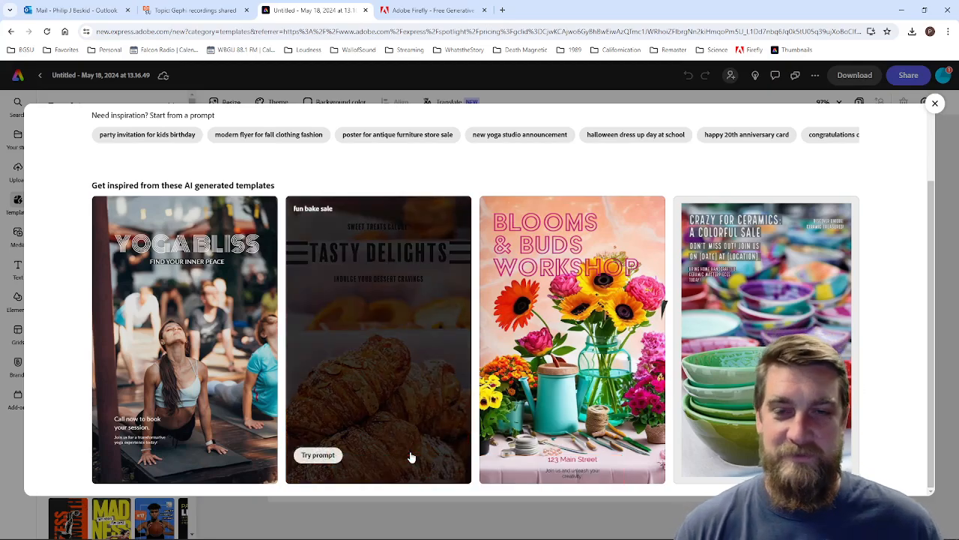
pyautogui.scroll(2, 757, 167)
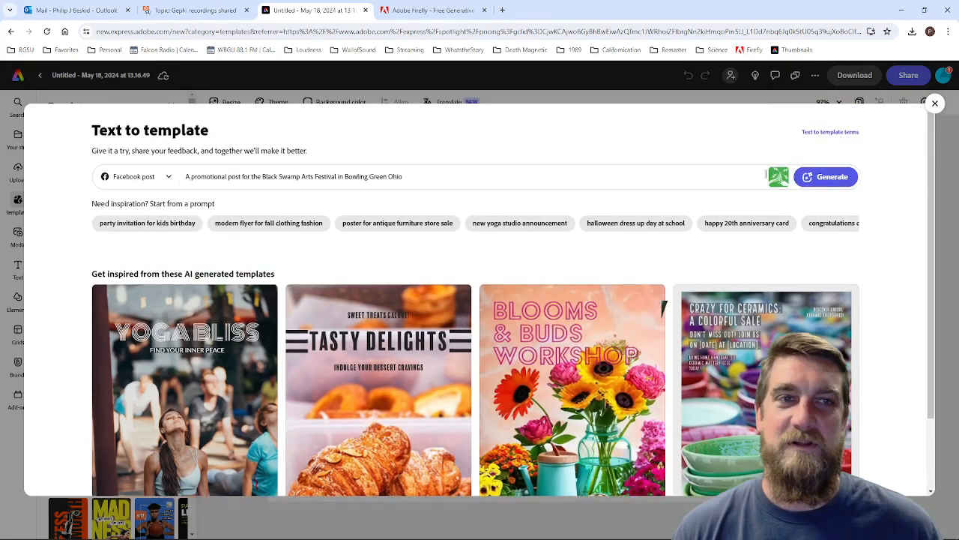
pyautogui.click(821, 175)
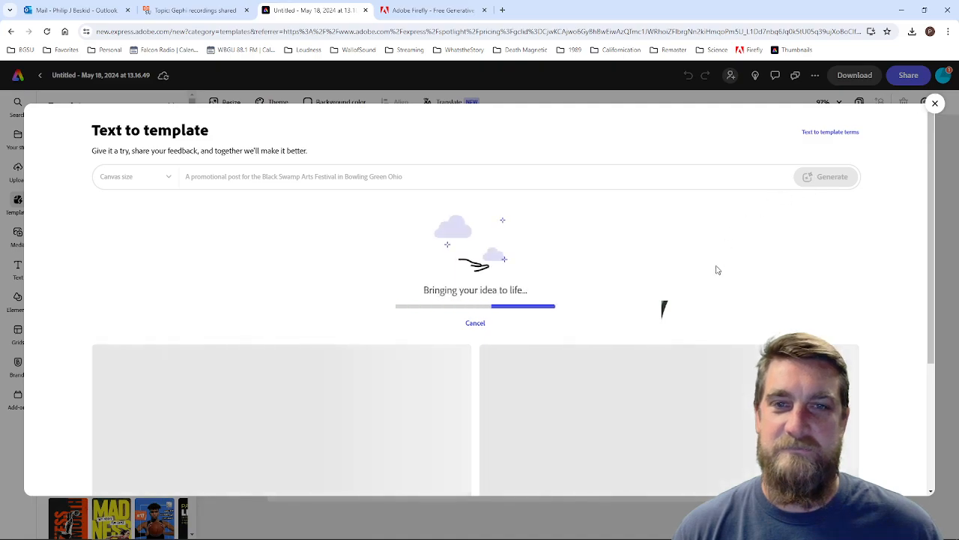
pyautogui.scroll(-2, 892, 216)
pyautogui.scroll(1, 893, 217)
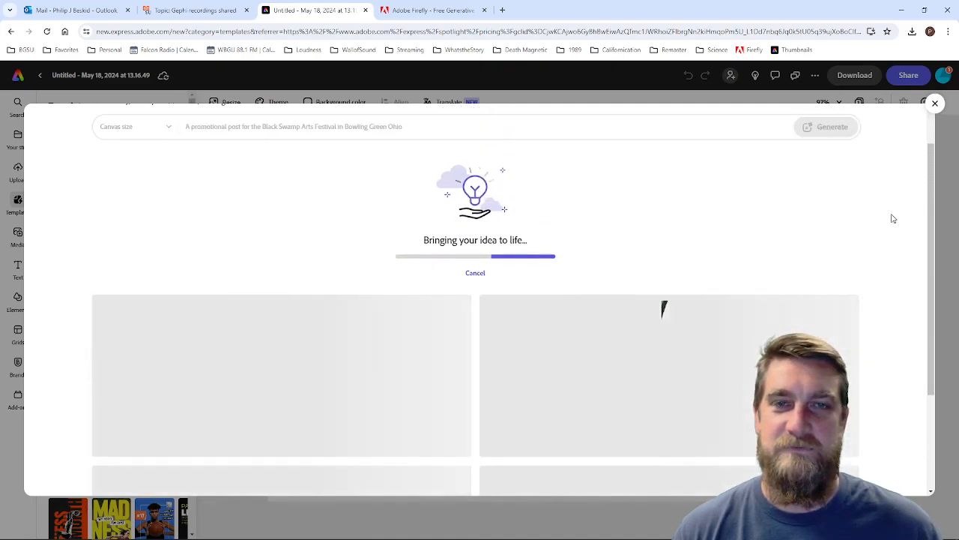
# Step: Review the four Facebook post templates generated from the festival prompt, checking their wording, dates and use of the uploaded image
pyautogui.scroll(-1, 893, 218)
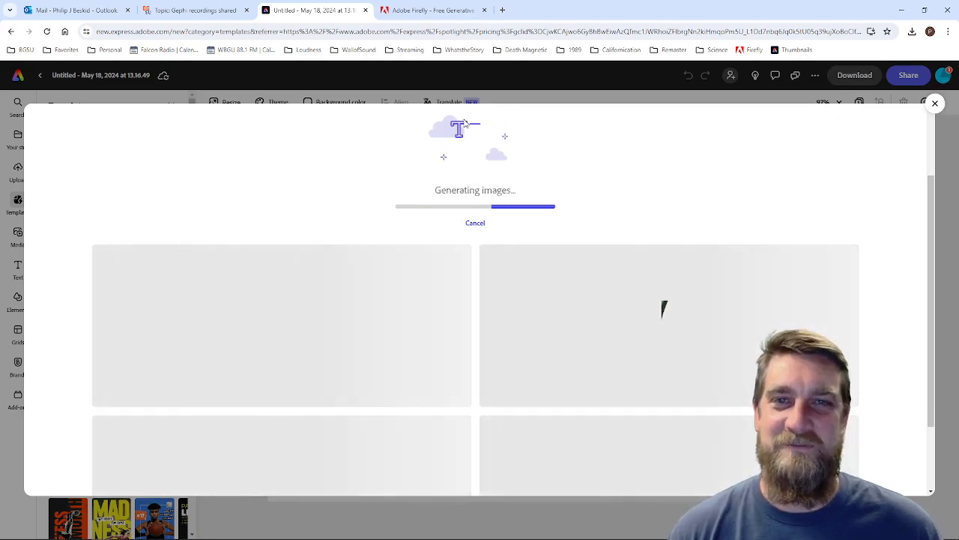
pyautogui.scroll(-2, 640, 172)
pyautogui.scroll(-3, 639, 172)
pyautogui.scroll(5, 640, 171)
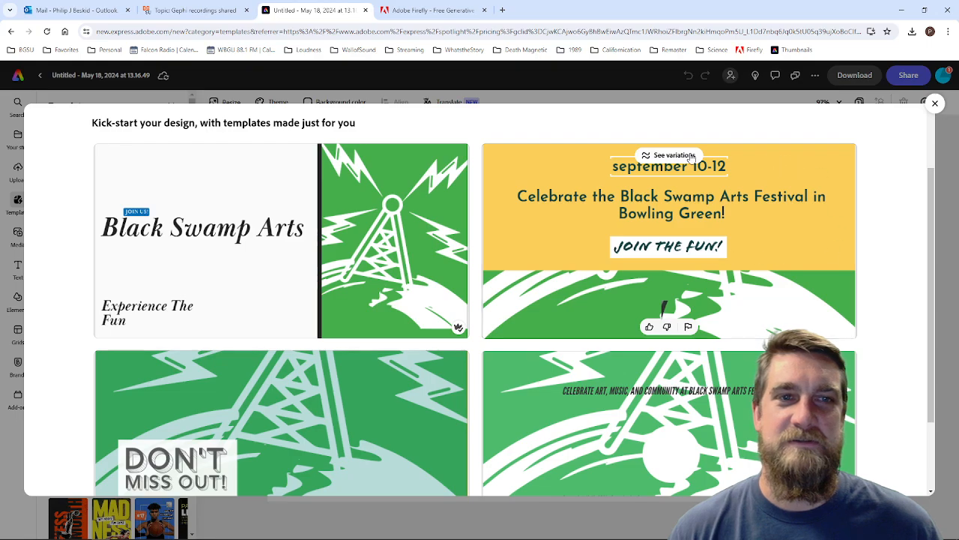
pyautogui.scroll(-2, 592, 275)
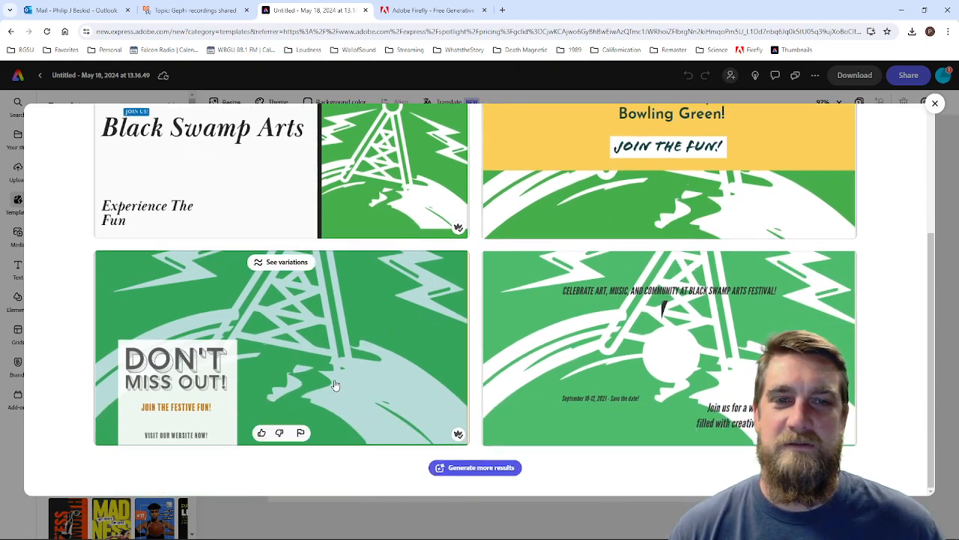
pyautogui.scroll(4, 634, 375)
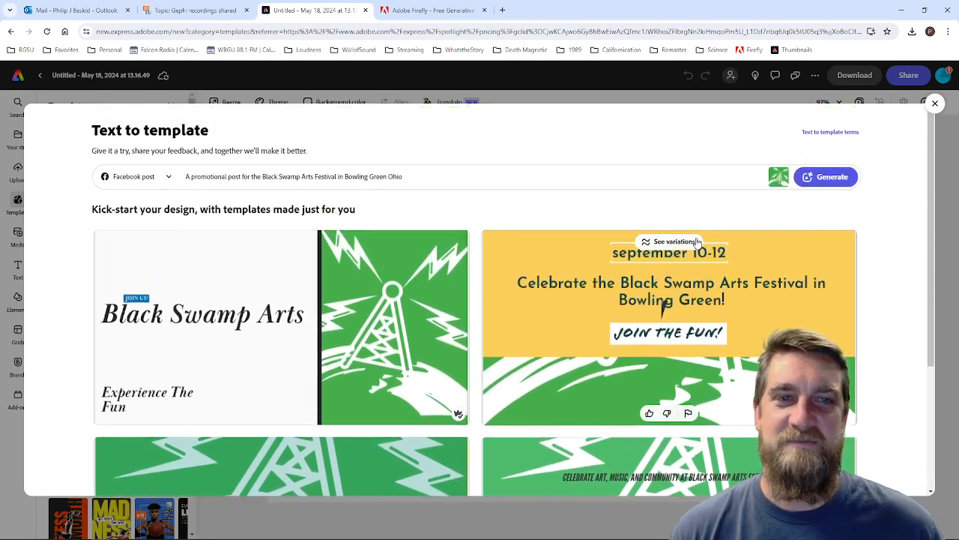
pyautogui.scroll(-3, 727, 289)
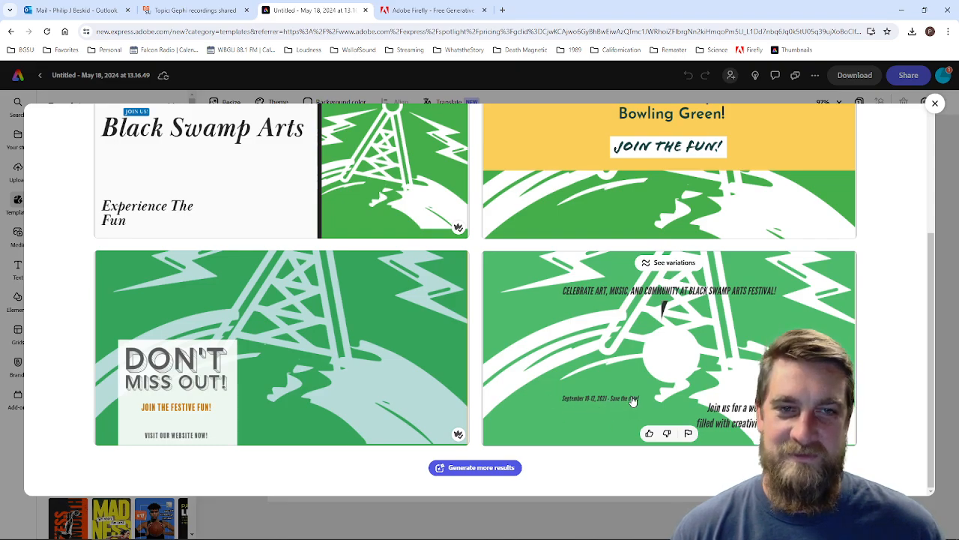
pyautogui.scroll(5, 636, 397)
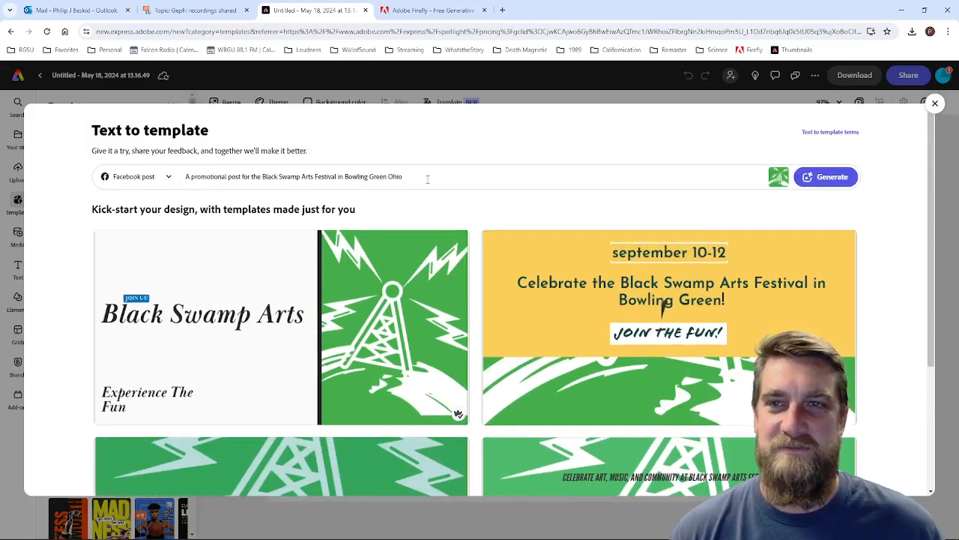
# Step: Add "2024" before the festival name and ", featuring WBGU 88.1 FM "Northwest Ohio's Community Radio Station"" after Ohio in the prompt, and regenerate the templates
pyautogui.click(427, 180)
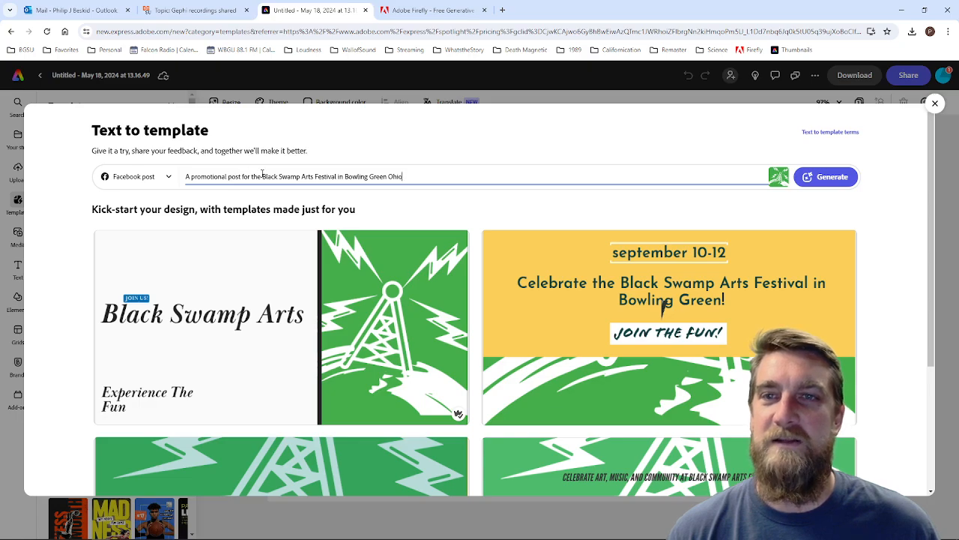
pyautogui.write('2024')
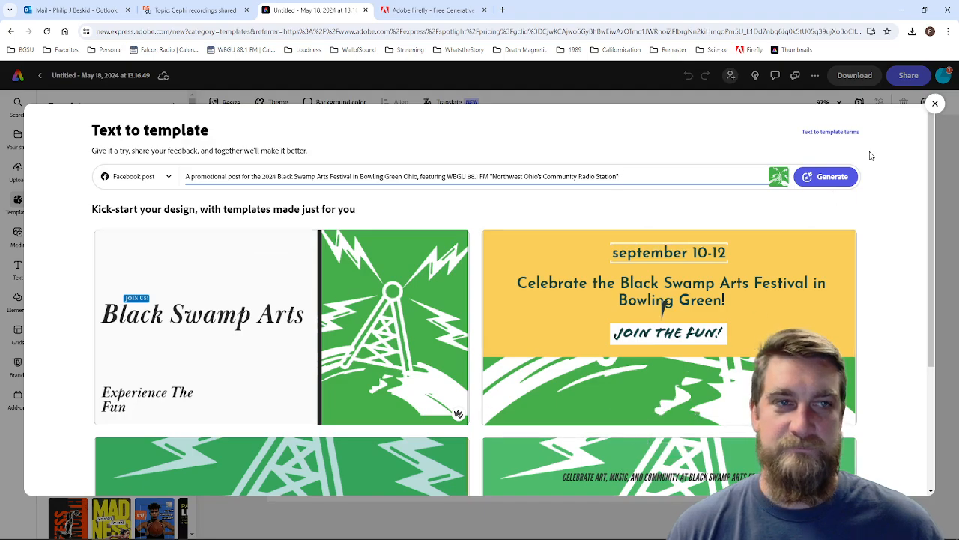
pyautogui.click(838, 181)
pyautogui.scroll(-2, 825, 258)
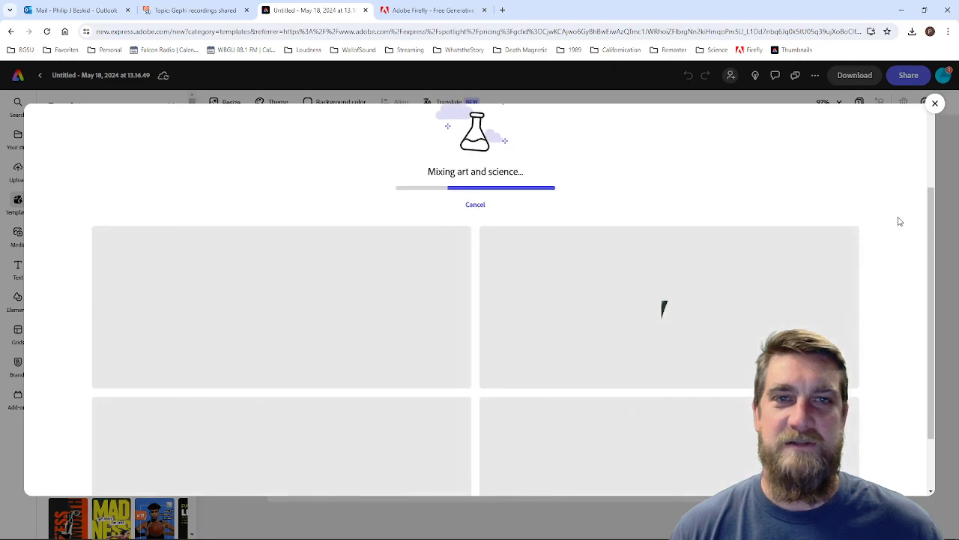
pyautogui.scroll(-2, 898, 221)
pyautogui.scroll(3, 900, 221)
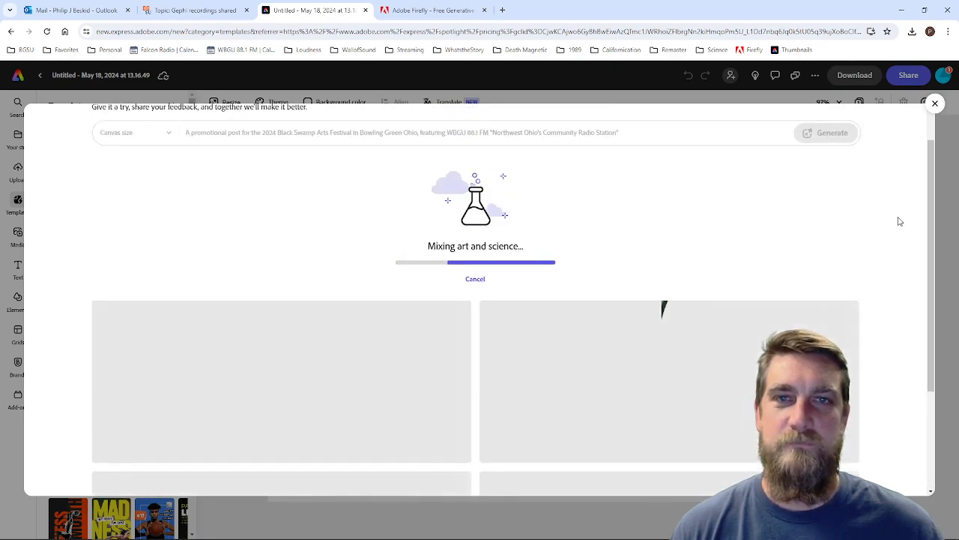
pyautogui.scroll(-1, 901, 221)
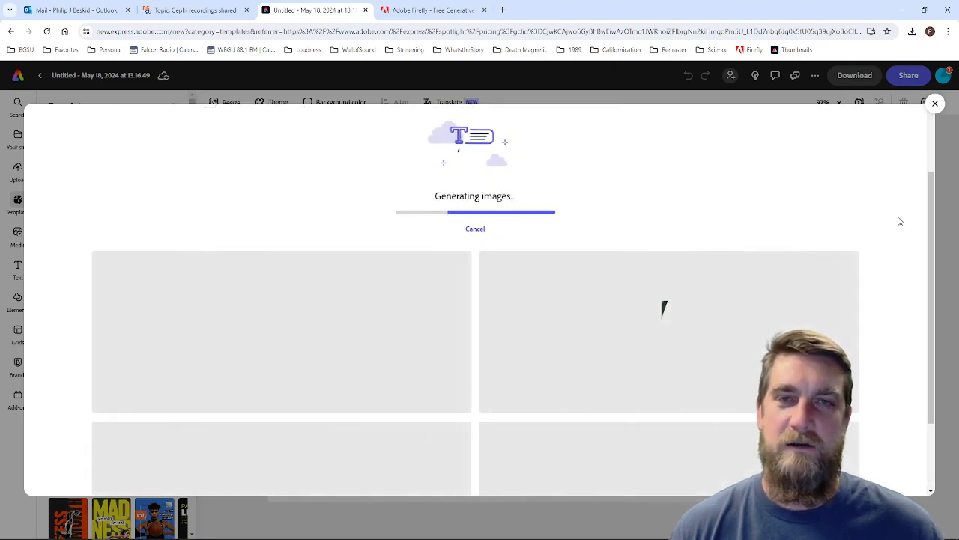
# Step: Examine the layouts, text legibility and festival dates of the four templates generated from the revised prompt
pyautogui.scroll(-1, 901, 221)
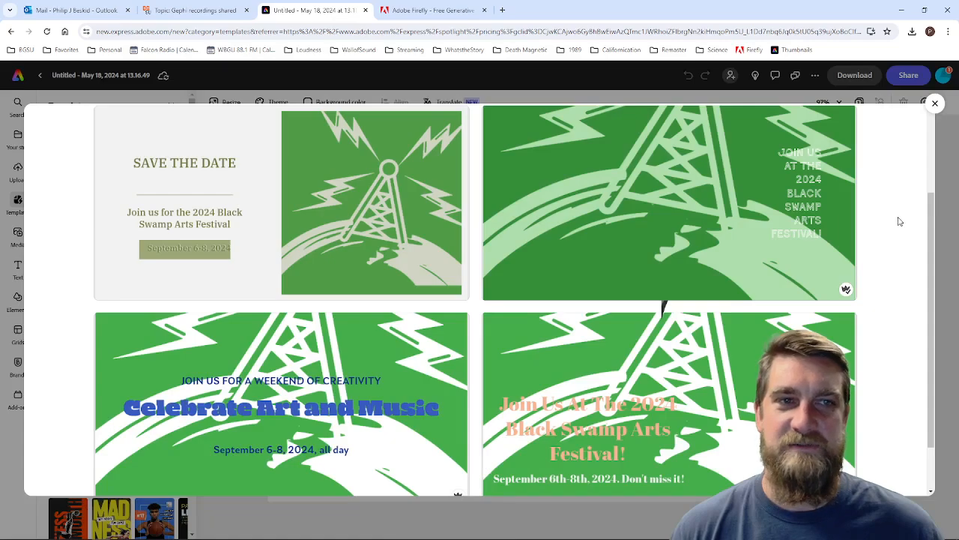
pyautogui.scroll(3, 900, 221)
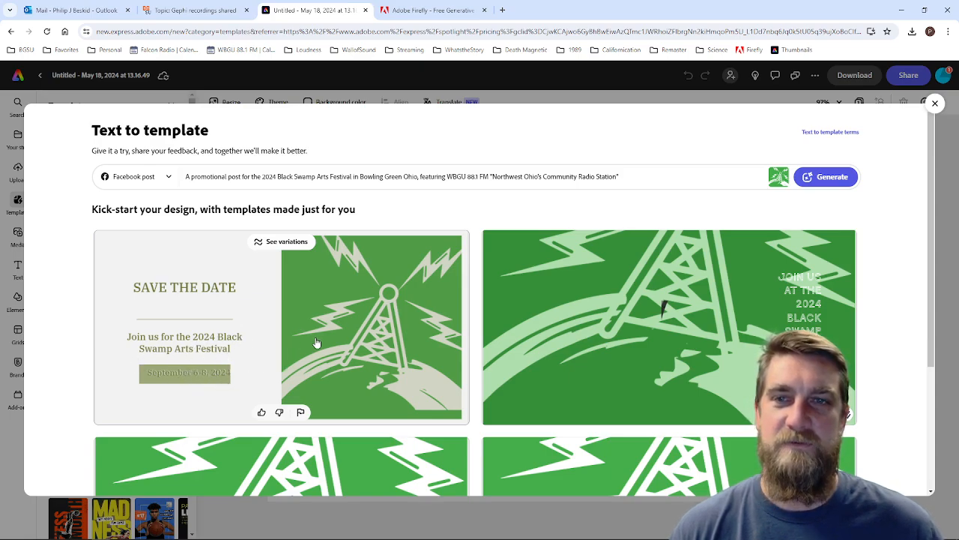
pyautogui.scroll(-2, 866, 270)
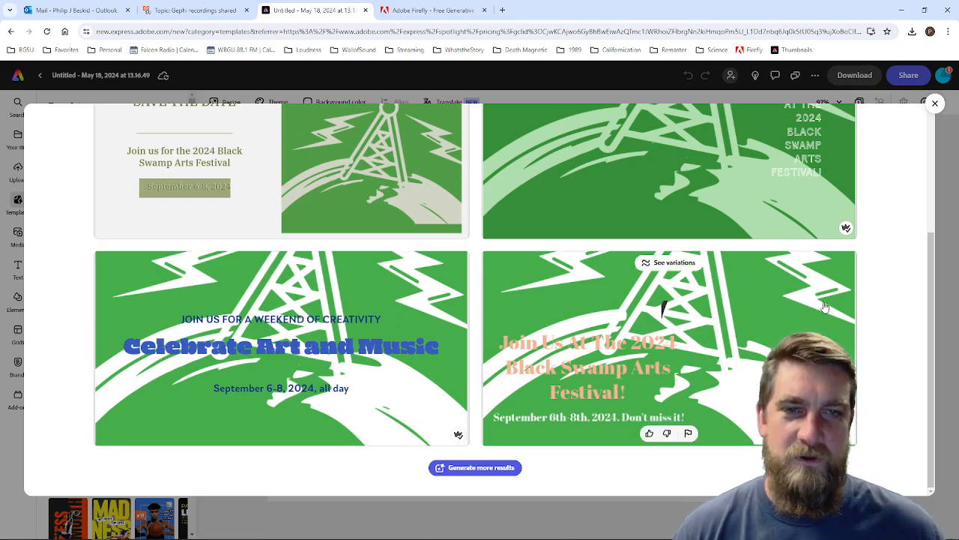
pyautogui.scroll(2, 824, 307)
pyautogui.scroll(-1, 822, 321)
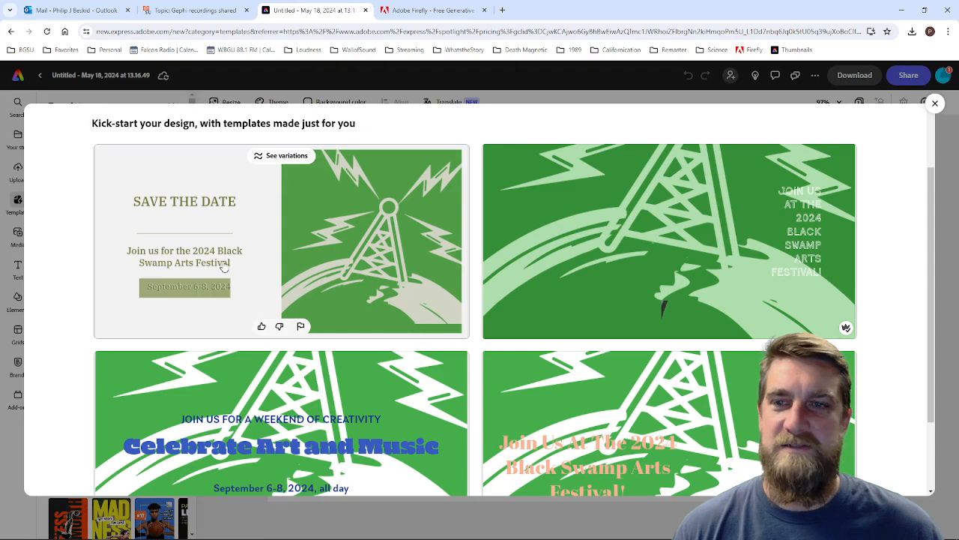
pyautogui.scroll(-1, 303, 283)
pyautogui.scroll(3, 303, 283)
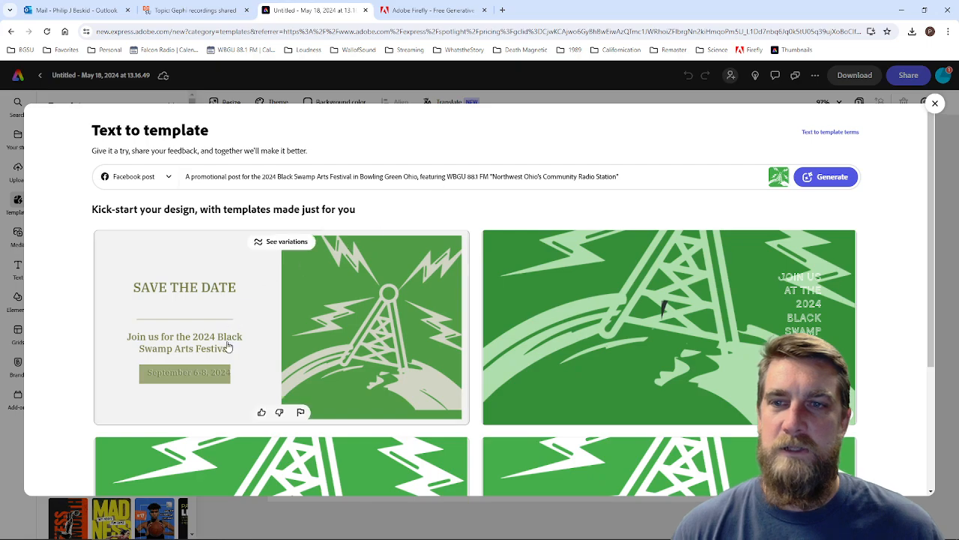
pyautogui.scroll(-1, 225, 345)
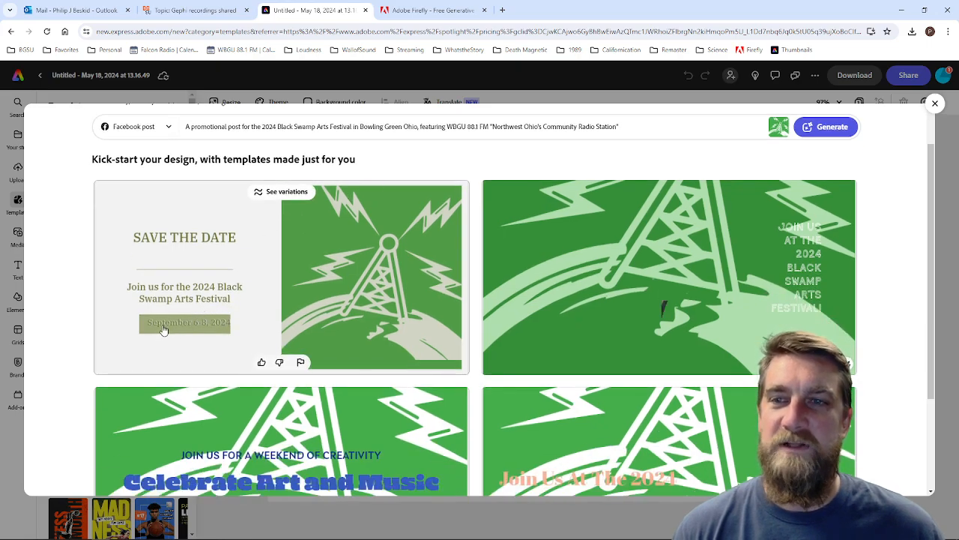
# Step: Search Google in a new tab for "bg ohio black swamp arts festival 2024" and dismiss the location request
pyautogui.click(503, 10)
pyautogui.click(404, 31)
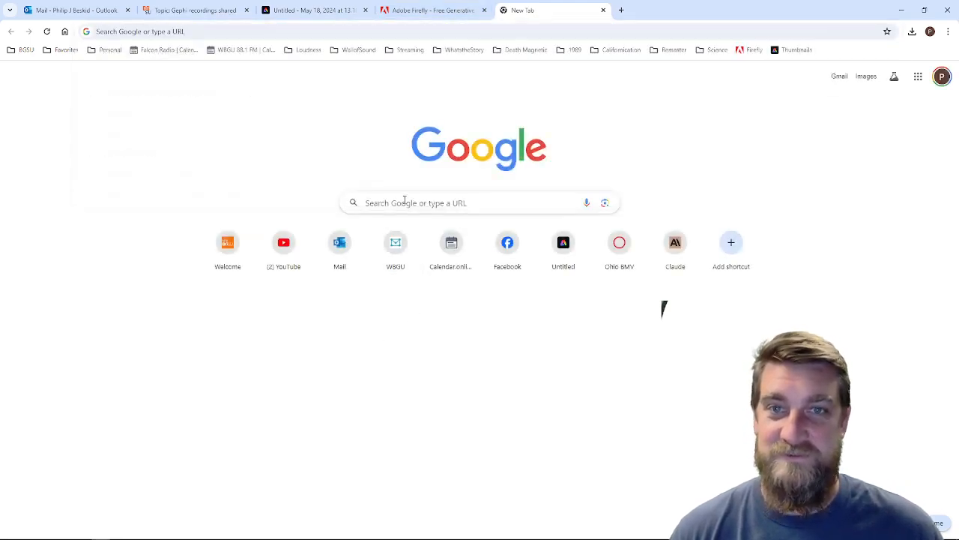
pyautogui.click(408, 201)
pyautogui.write('bg o')
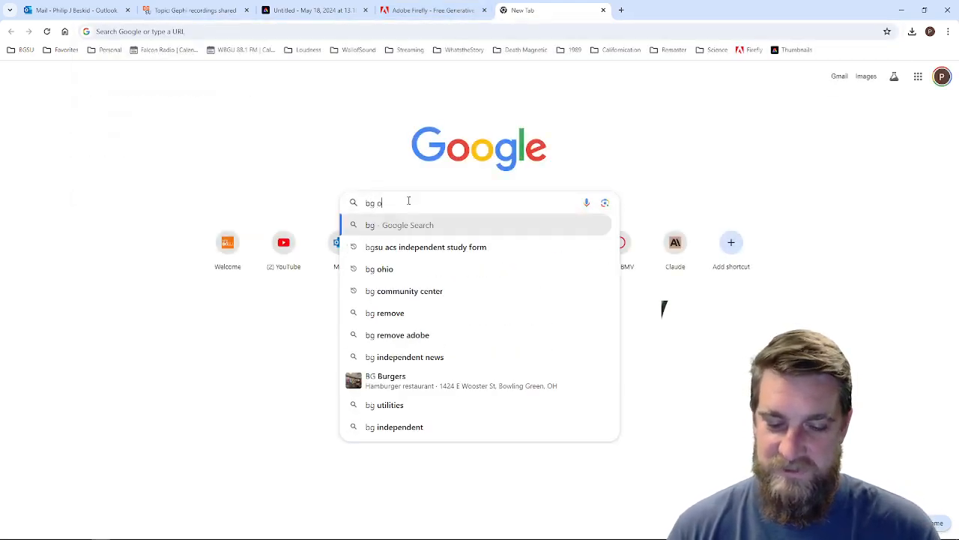
pyautogui.write('hio black s')
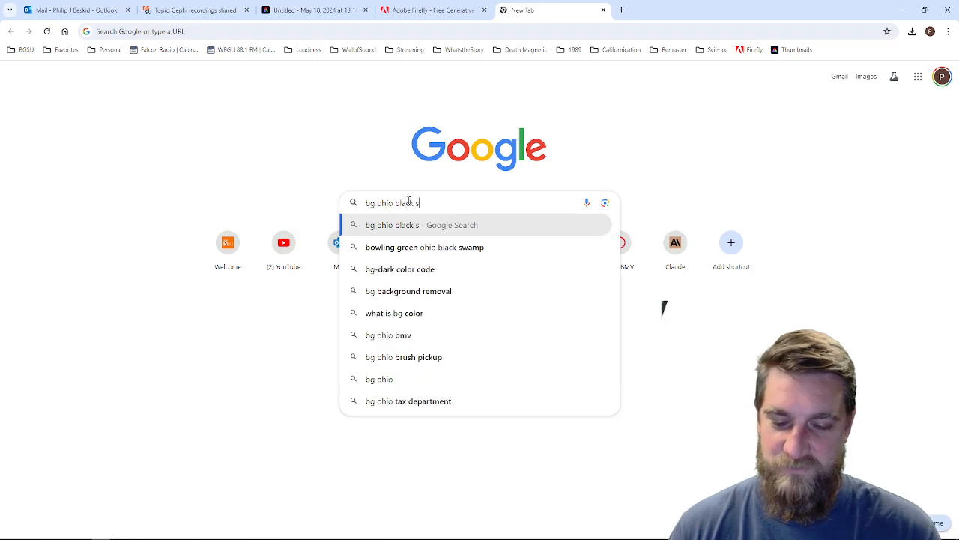
pyautogui.write('wamp art')
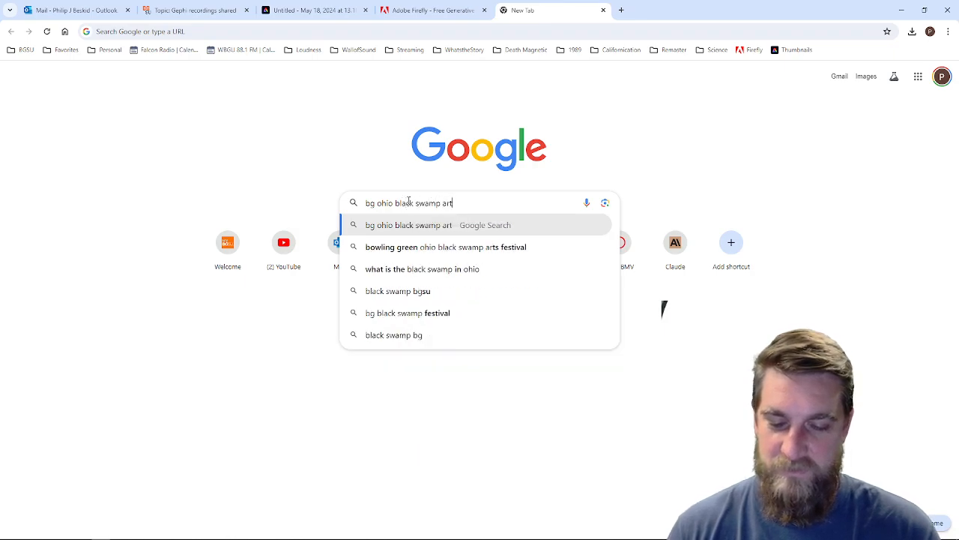
pyautogui.write('s festival 2024')
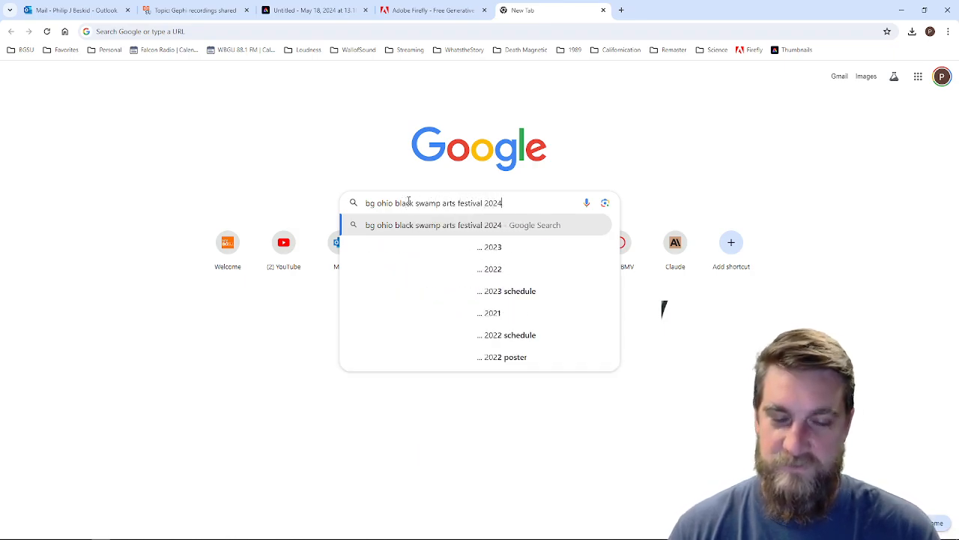
pyautogui.press('Return')
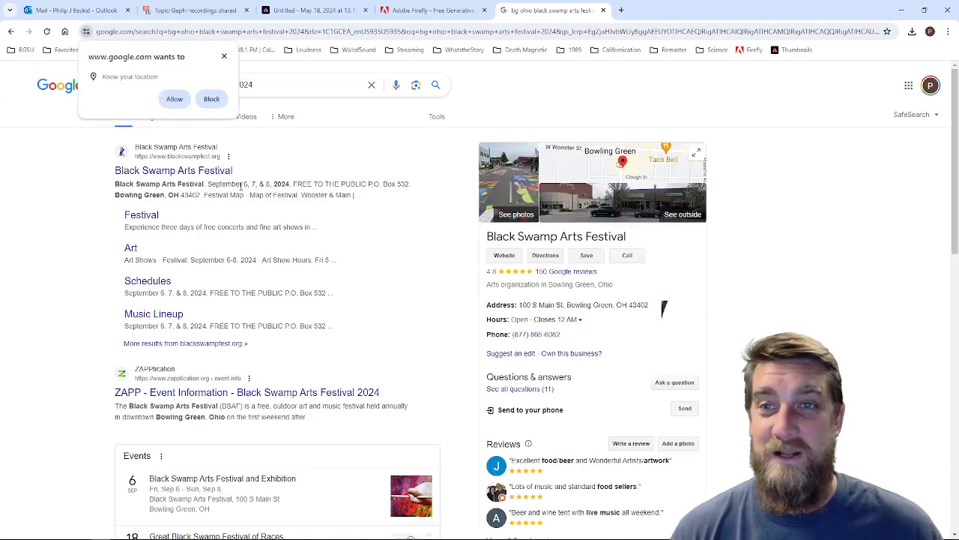
pyautogui.click(224, 56)
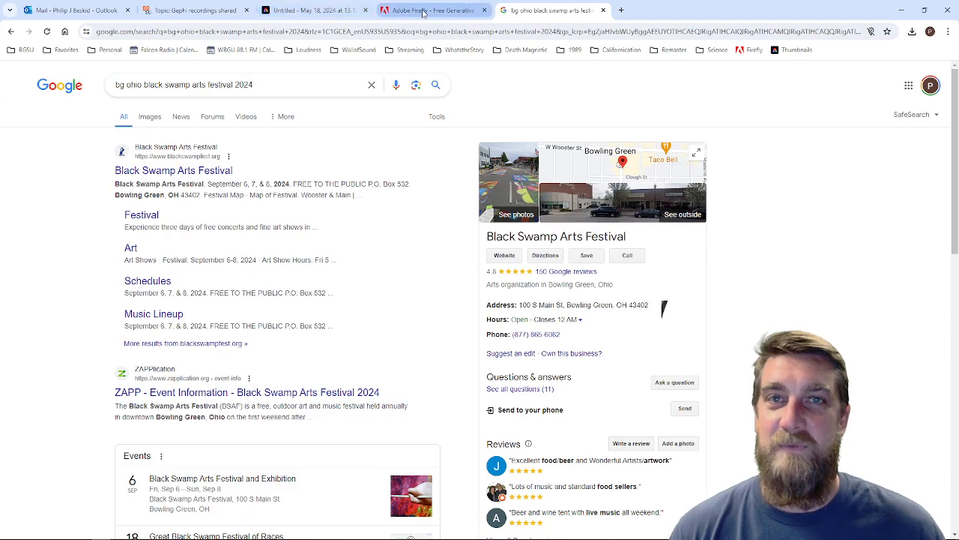
# Step: Return to Adobe Express, highlight 2024 in the prompt and compare the generated templates' dates with the festival's published dates
pyautogui.click(352, 9)
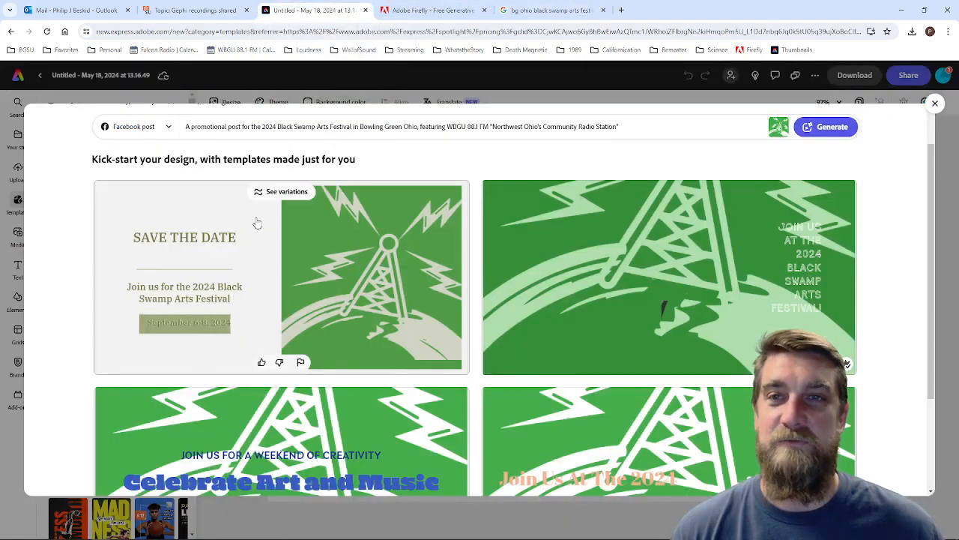
pyautogui.click(264, 126)
pyautogui.doubleClick(268, 126)
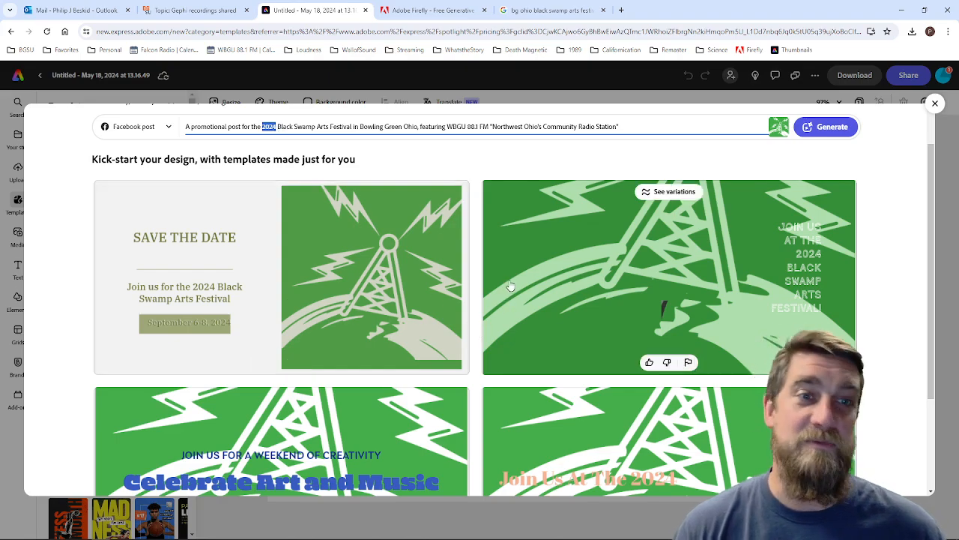
pyautogui.scroll(-3, 530, 317)
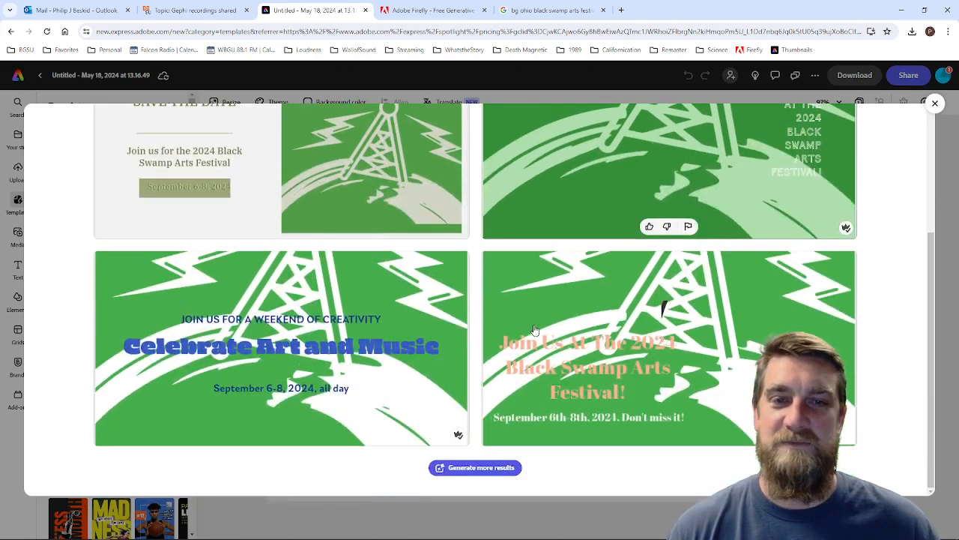
pyautogui.moveTo(225, 537)
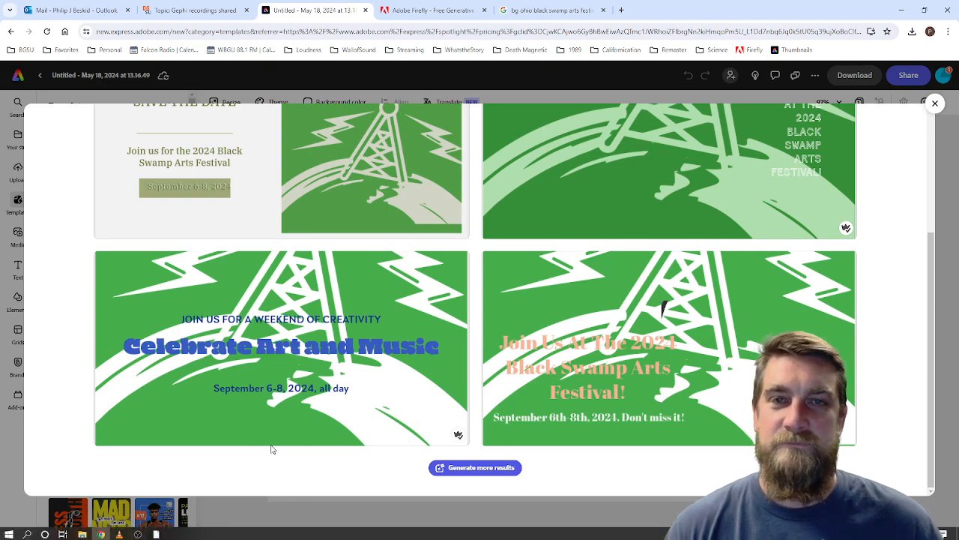
pyautogui.scroll(3, 523, 371)
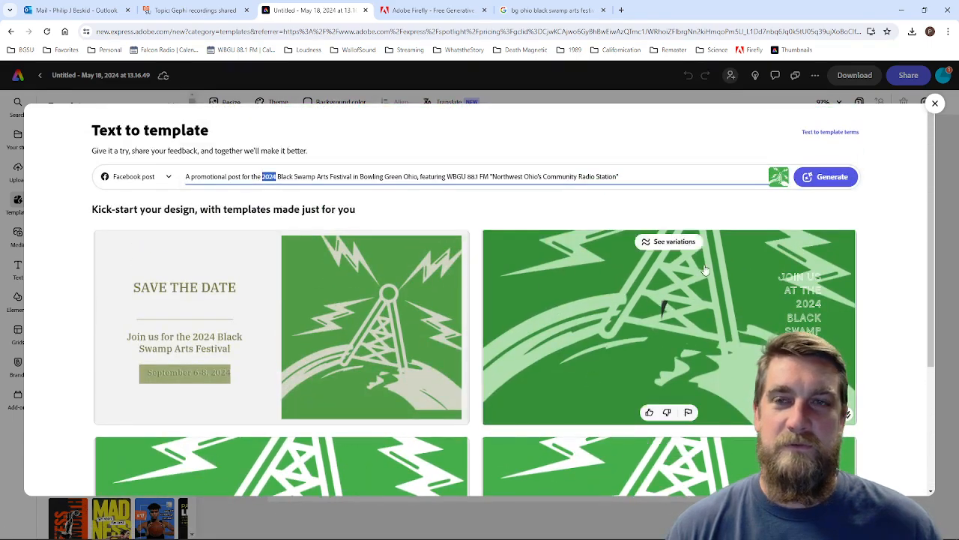
pyautogui.scroll(-3, 652, 225)
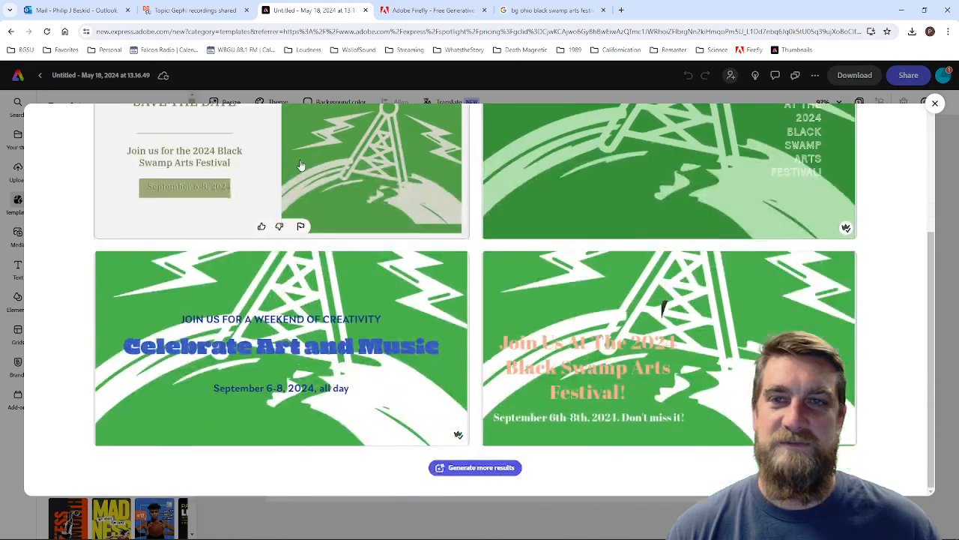
# Step: Try to open the Save the Date template as a new design, then close its tab
pyautogui.scroll(2, 420, 240)
pyautogui.click(391, 312)
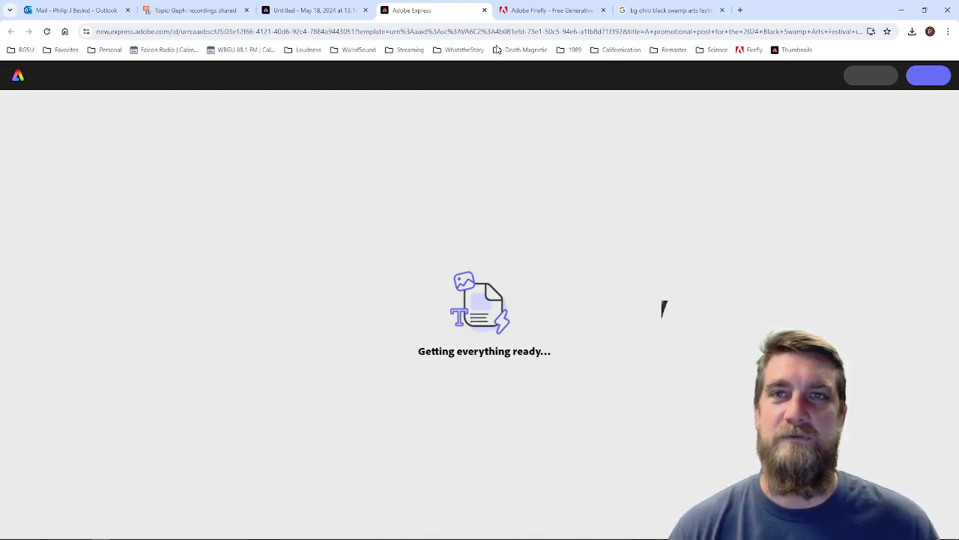
pyautogui.click(485, 10)
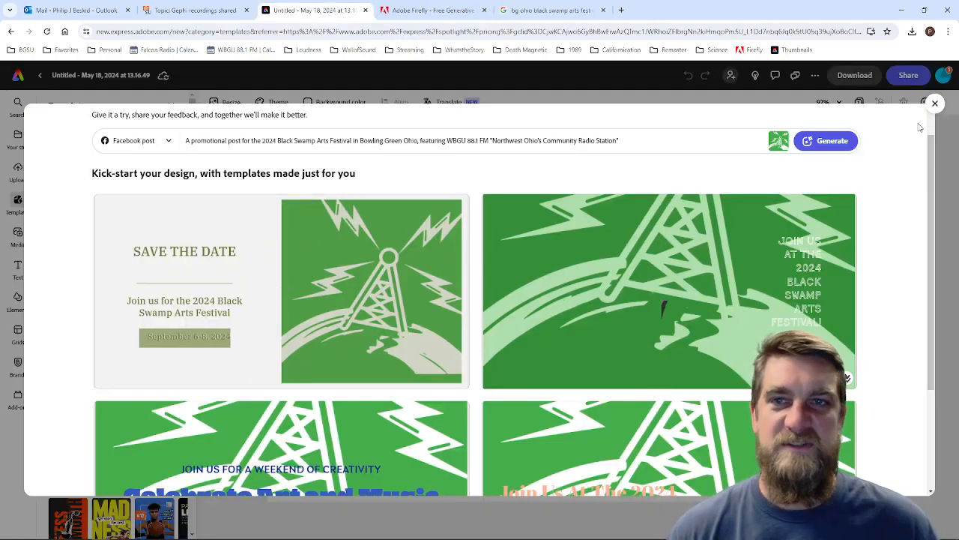
# Step: Close the Text to template results and bring up the editor's general asset search
pyautogui.click(936, 103)
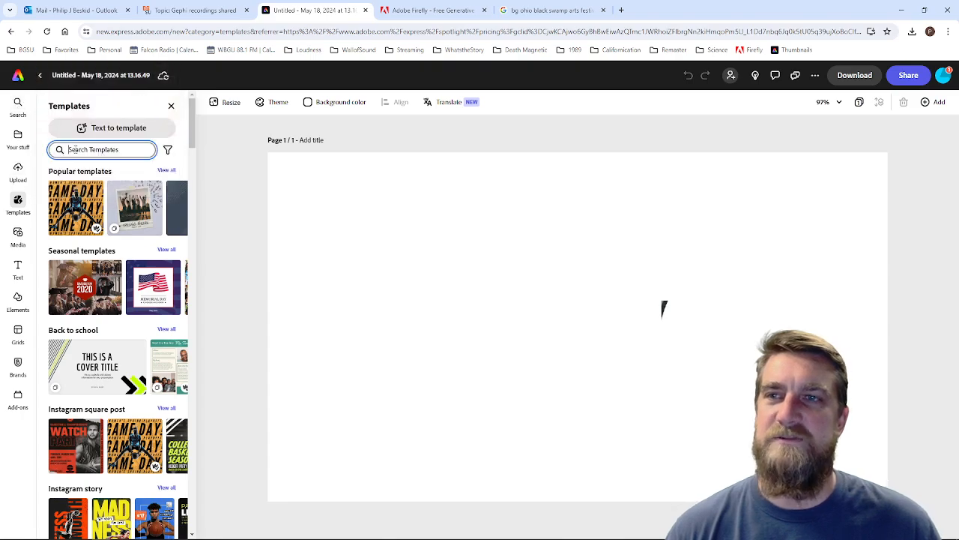
pyautogui.click(120, 150)
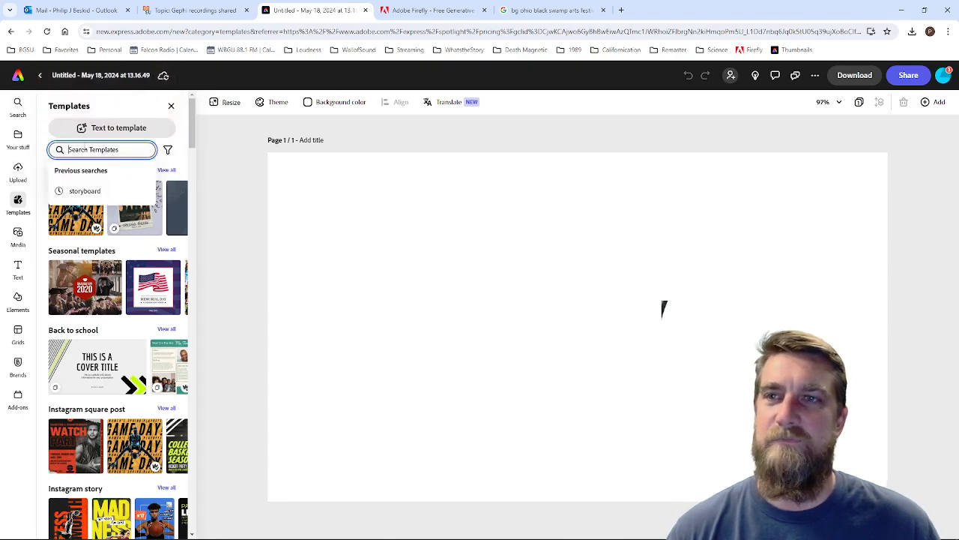
pyautogui.click(18, 105)
pyautogui.click(107, 129)
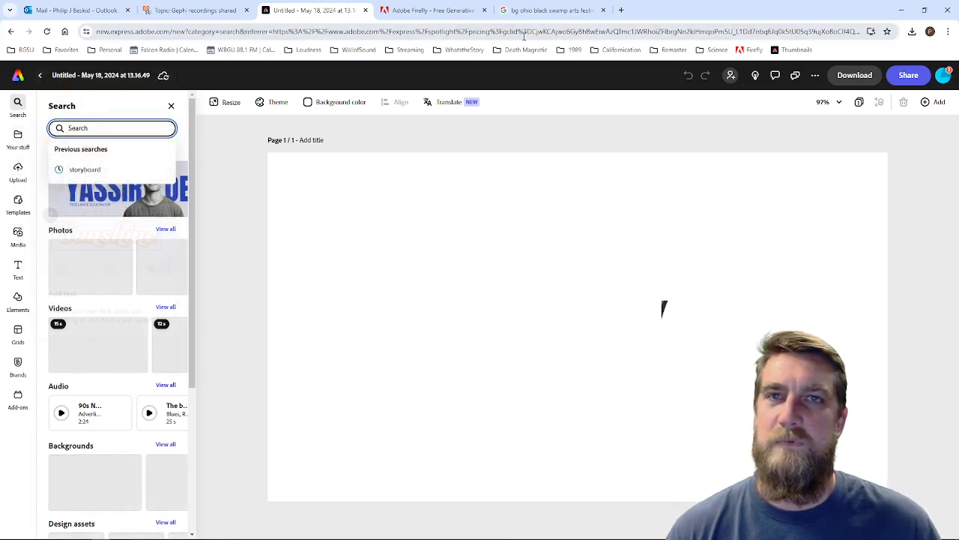
# Step: Load the Thumbnails bookmark in its own browser tab and close the old editor and Google search tabs
pyautogui.click(798, 51)
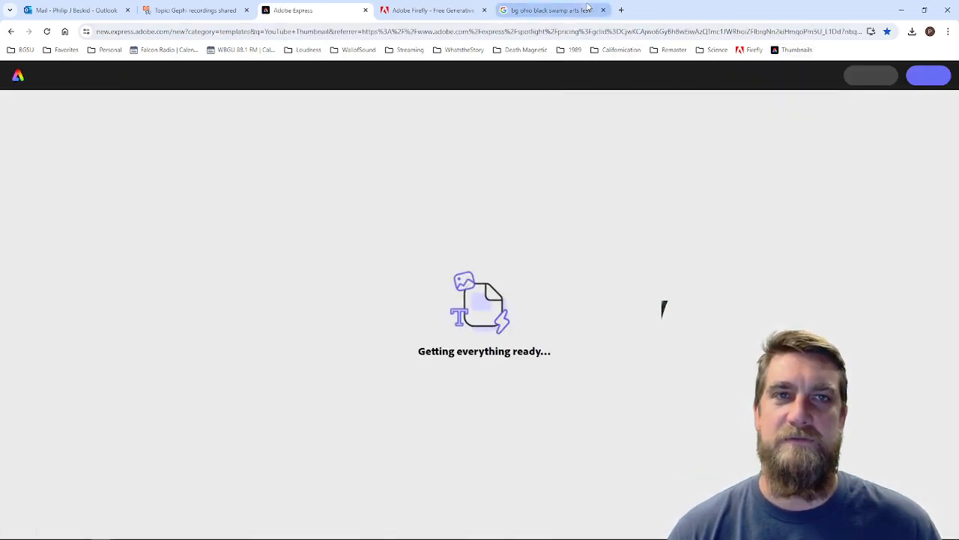
pyautogui.click(366, 9)
pyautogui.click(503, 10)
pyautogui.click(798, 51)
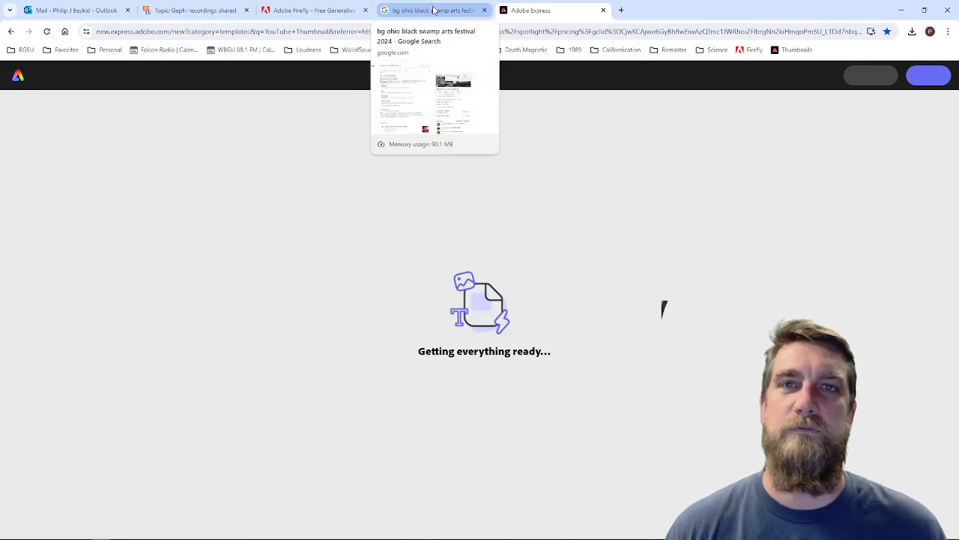
pyautogui.click(484, 10)
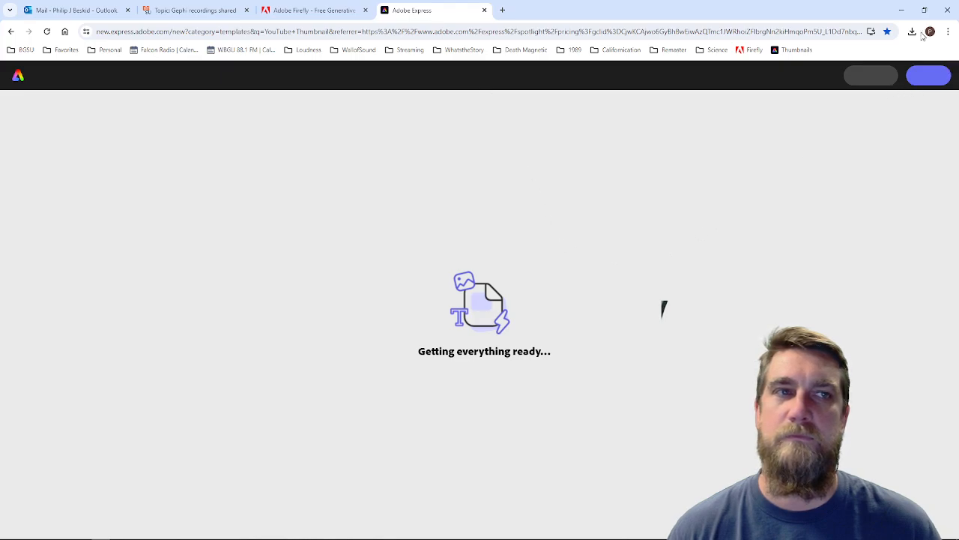
# Step: Go from the Adobe Firefly page to the Adobe Express product page and examine its generative AI tools
pyautogui.click(315, 10)
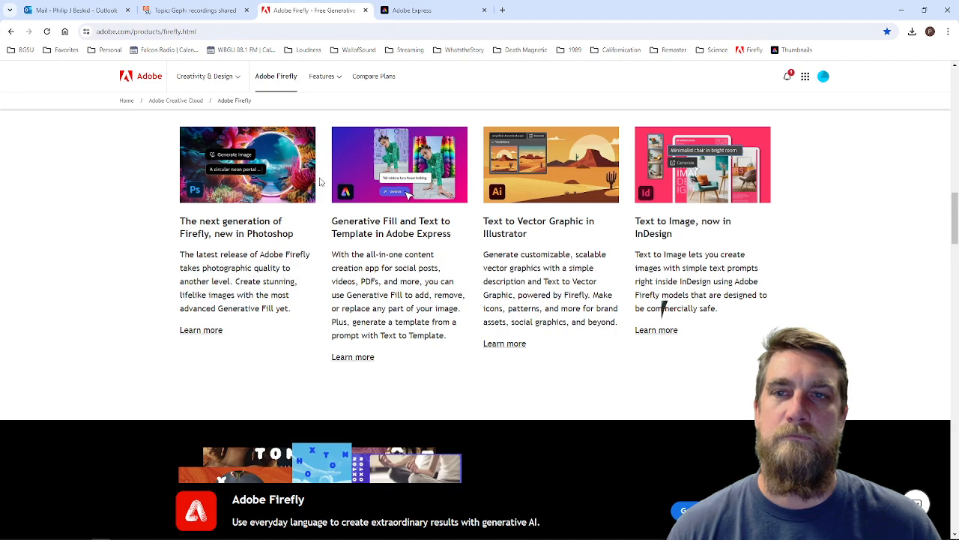
pyautogui.click(343, 358)
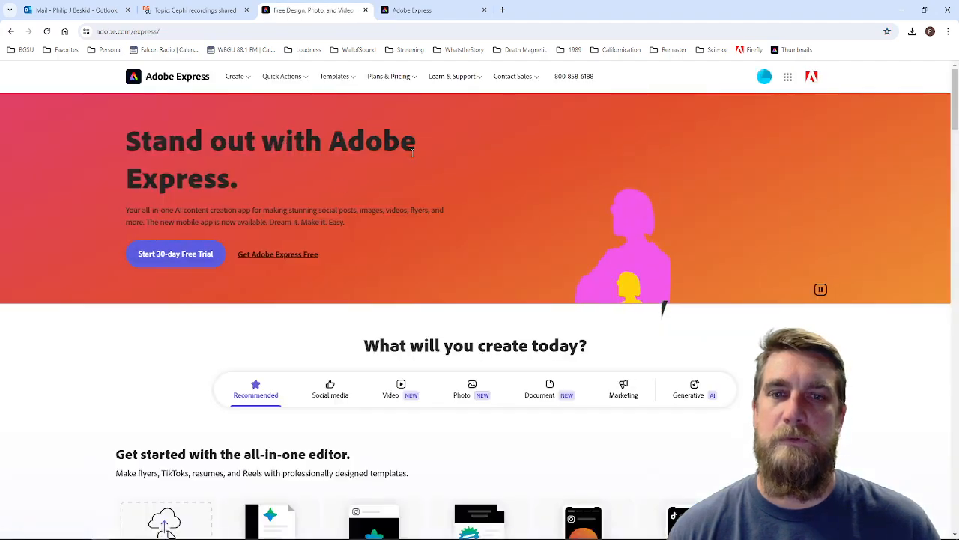
pyautogui.scroll(-2, 414, 157)
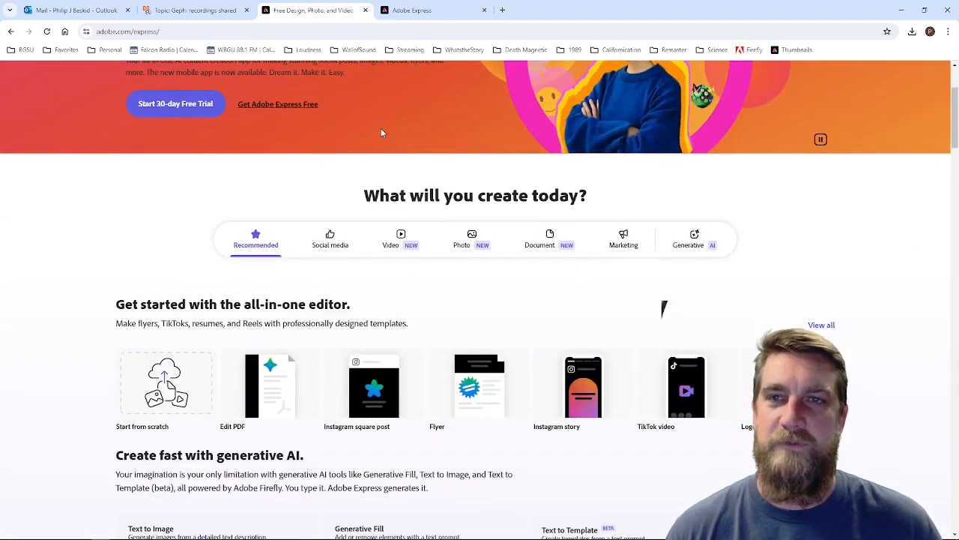
pyautogui.scroll(2, 380, 136)
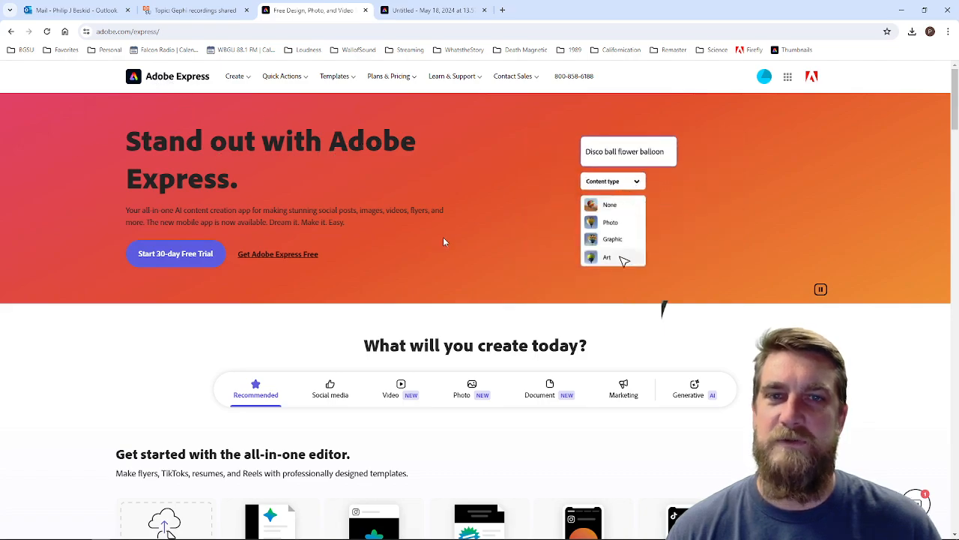
pyautogui.scroll(-4, 443, 241)
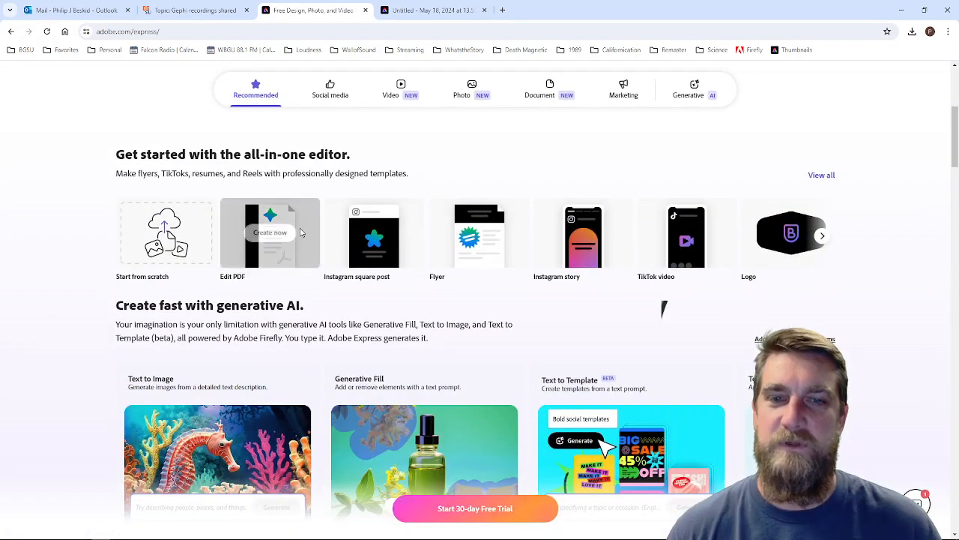
pyautogui.scroll(-2, 535, 264)
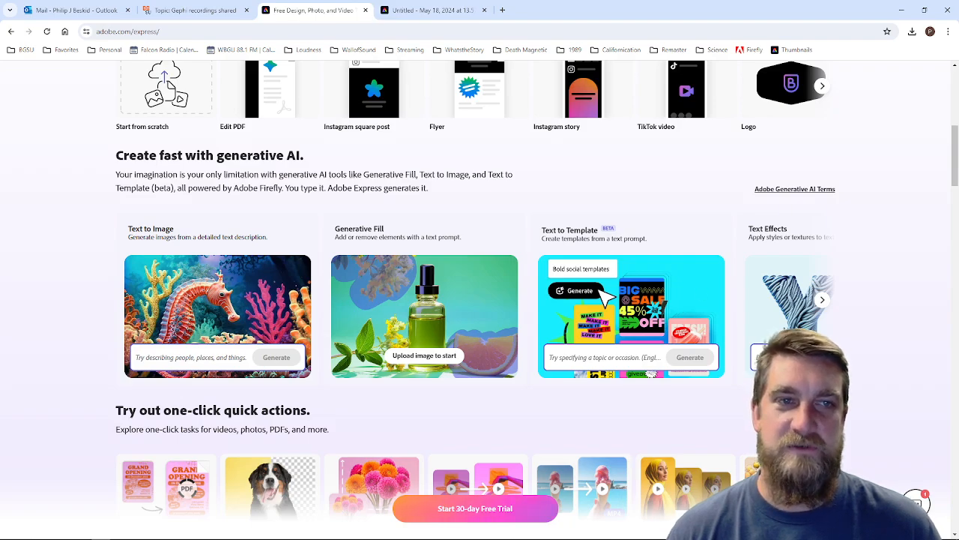
pyautogui.click(823, 300)
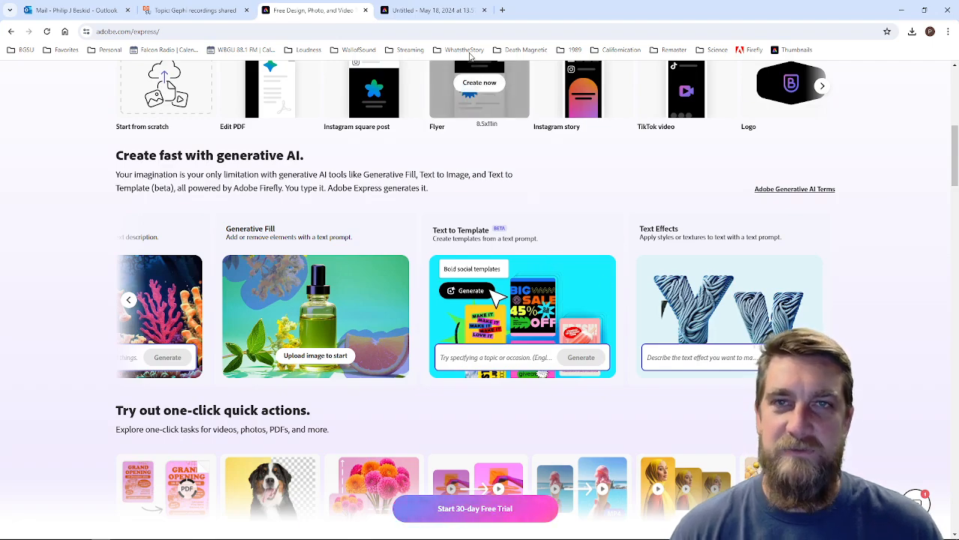
# Step: Return to the editor tab and search the templates for "youtube thumbnail"
pyautogui.click(435, 10)
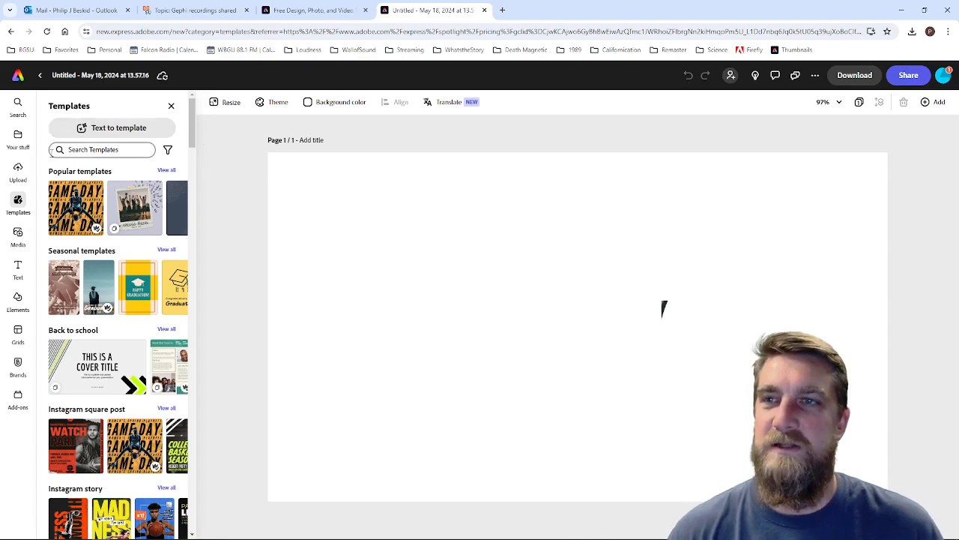
pyautogui.click(70, 150)
pyautogui.click(229, 144)
pyautogui.scroll(-6, 170, 332)
pyautogui.scroll(6, 170, 332)
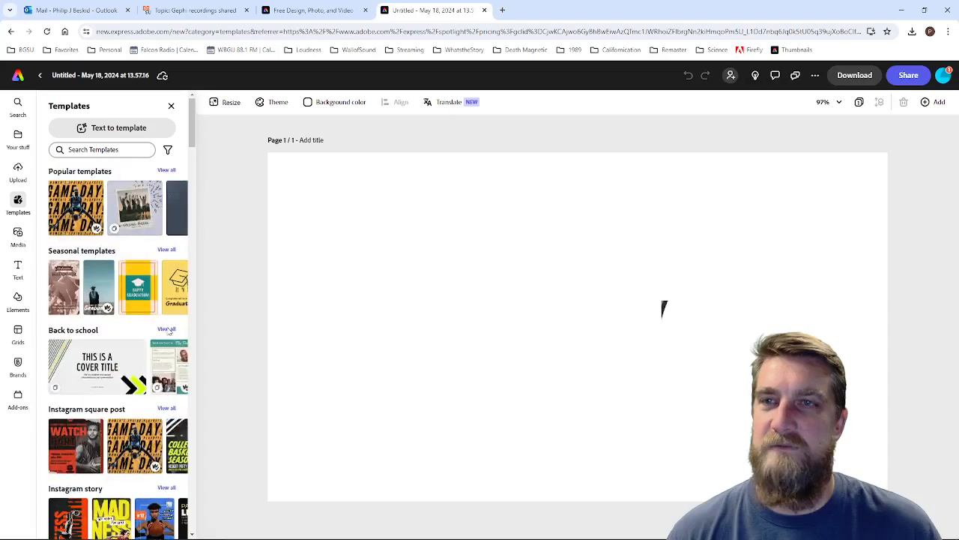
pyautogui.click(89, 150)
pyautogui.write('you')
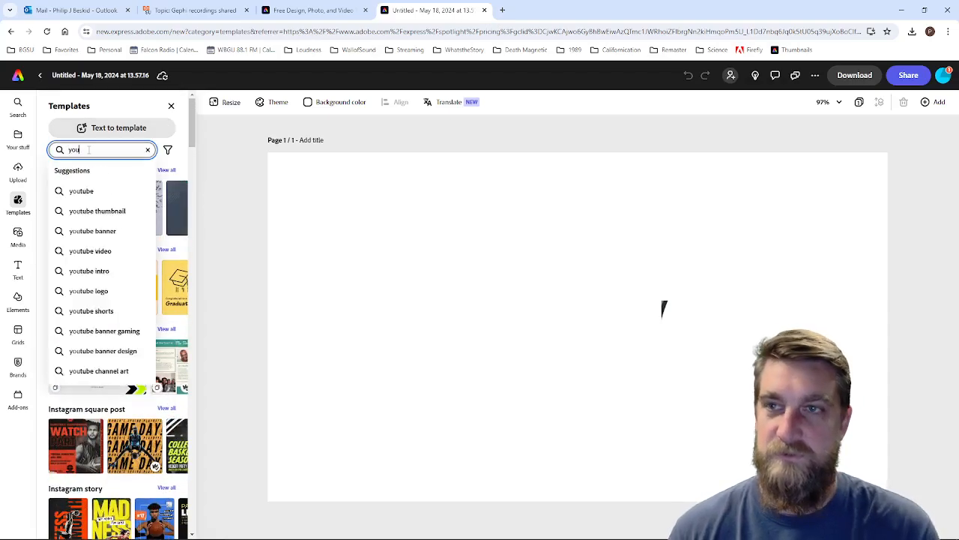
pyautogui.write('t')
pyautogui.click(101, 212)
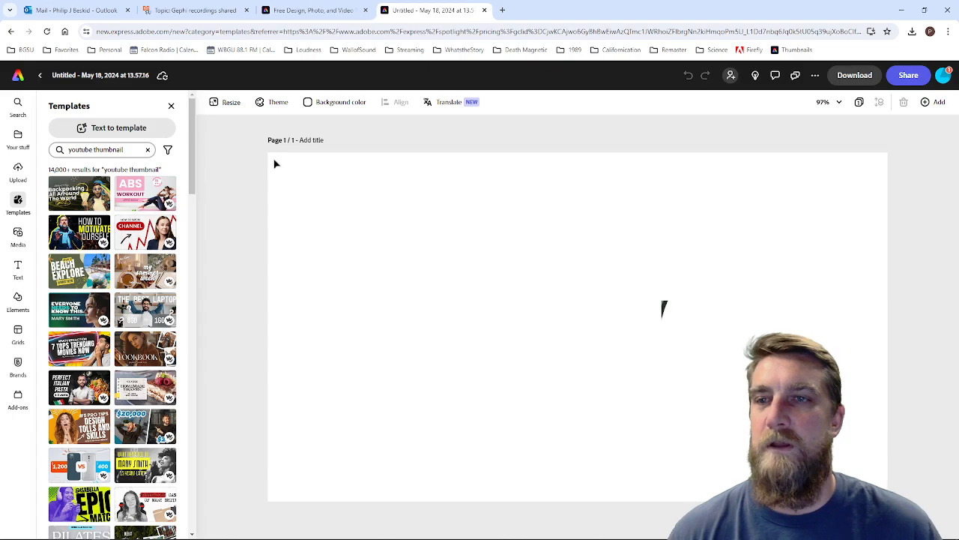
# Step: Load the "How to Motivate Yourself" thumbnail template into the design and inspect its headline's text options
pyautogui.scroll(-5, 151, 303)
pyautogui.scroll(5, 152, 306)
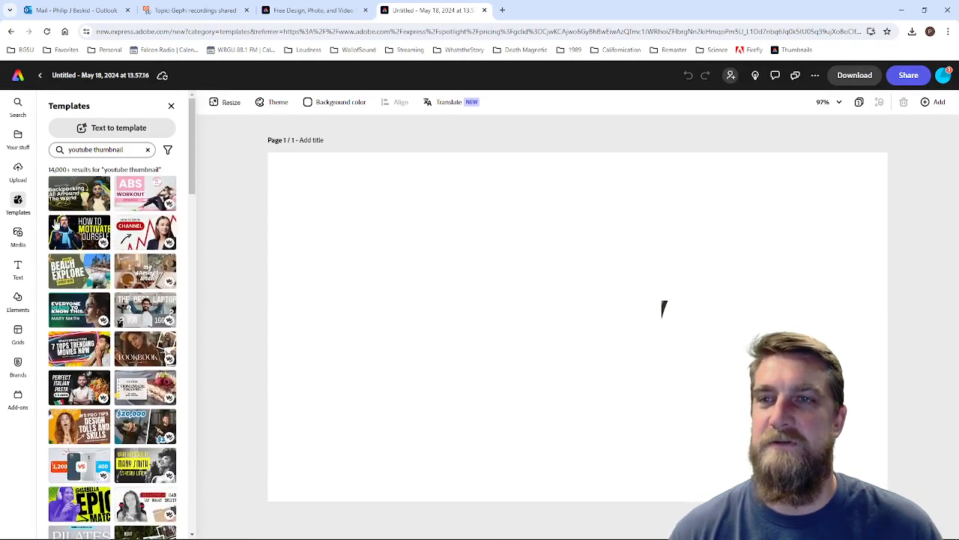
pyautogui.click(80, 235)
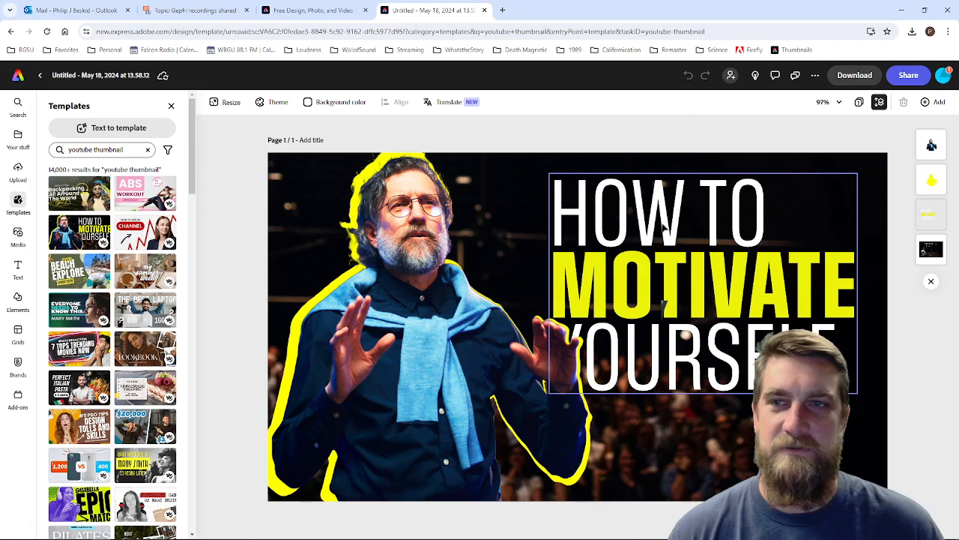
pyautogui.click(696, 247)
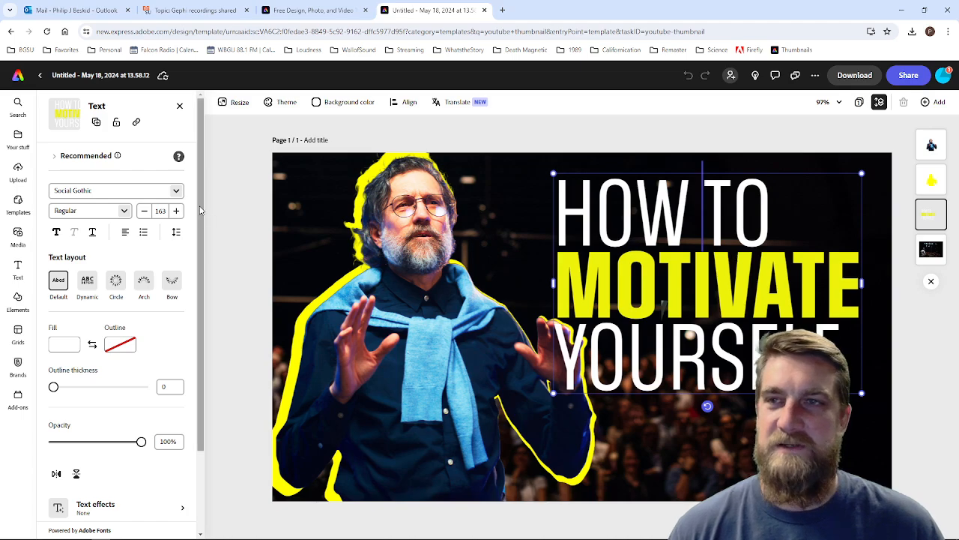
pyautogui.scroll(-2, 195, 213)
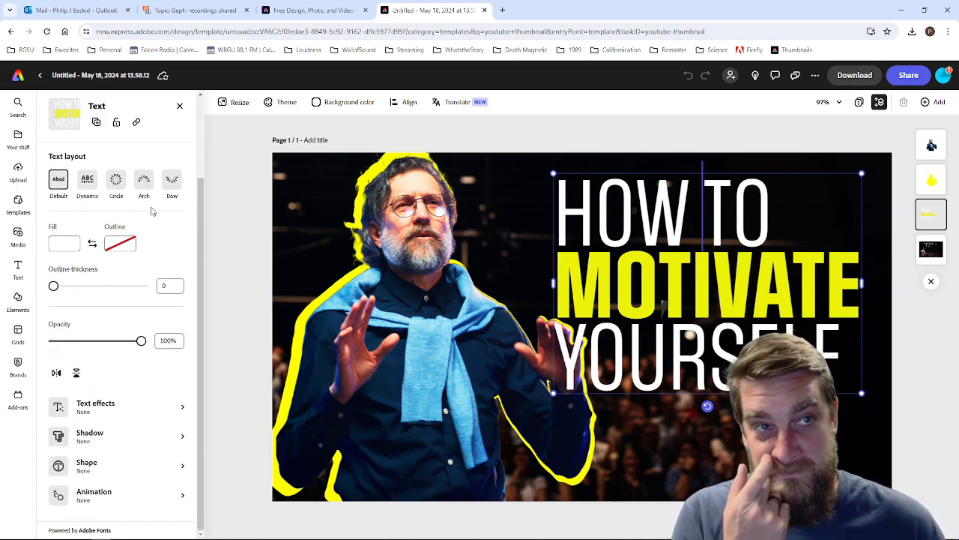
# Step: Replace the headline's first line, "How to", with "Creating"
pyautogui.moveTo(847, 368); pyautogui.dragTo(559, 216)
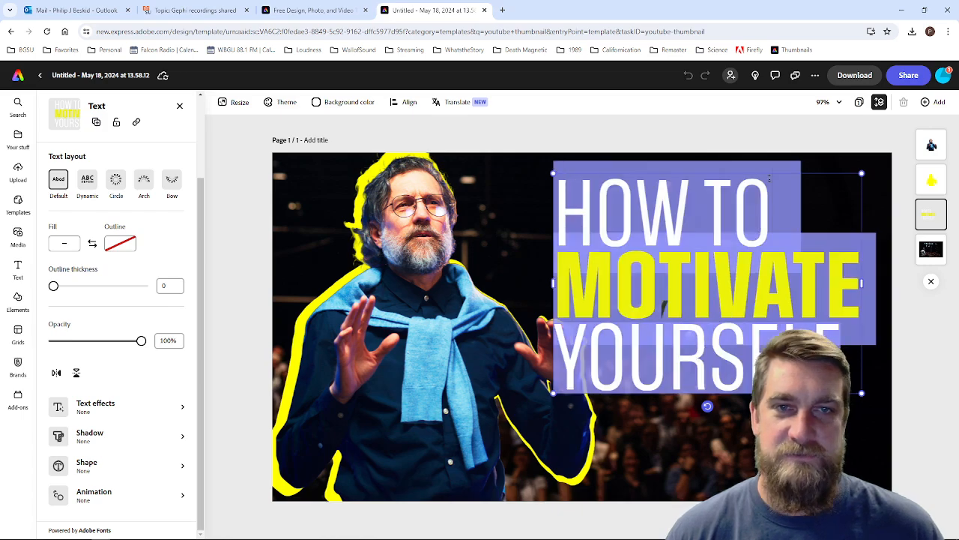
pyautogui.moveTo(852, 195); pyautogui.dragTo(534, 186)
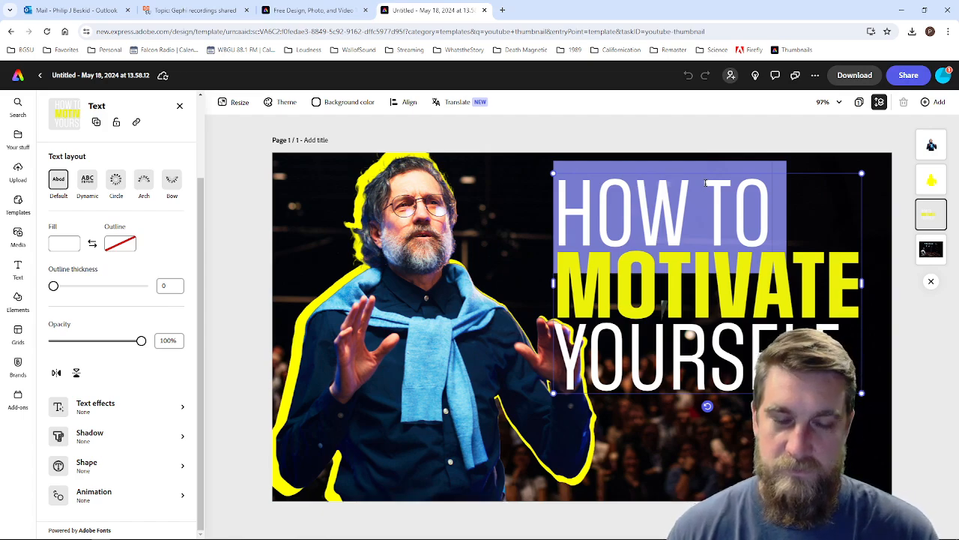
pyautogui.write('Creat')
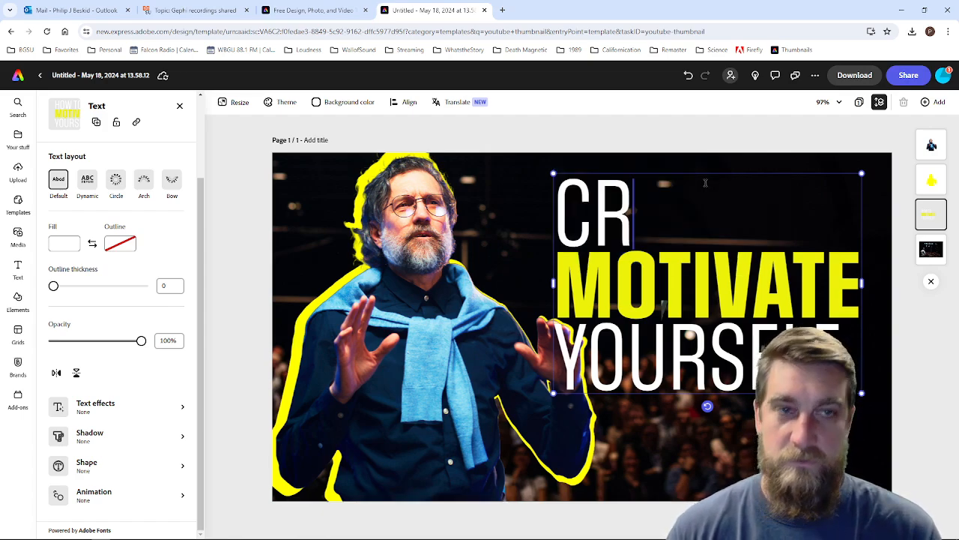
pyautogui.write('ing')
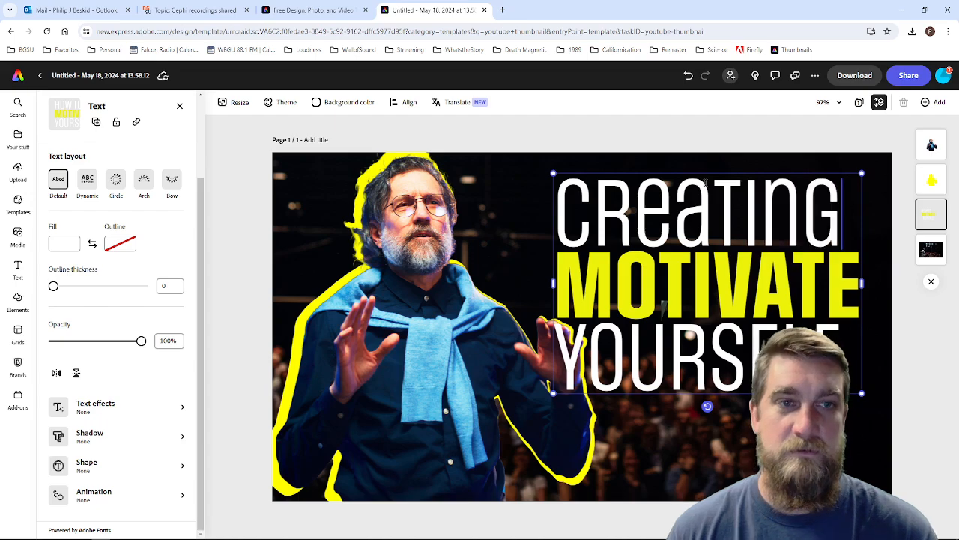
# Step: Replace "Motivate" with "THUMBNAILS" and widen the headline's text box so the word fits on one line
pyautogui.doubleClick(740, 283)
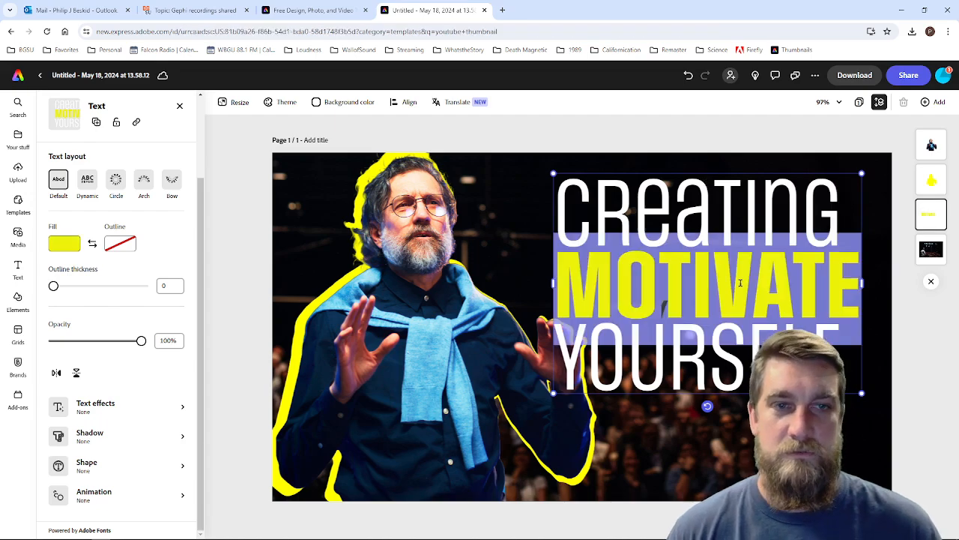
pyautogui.write('THUM')
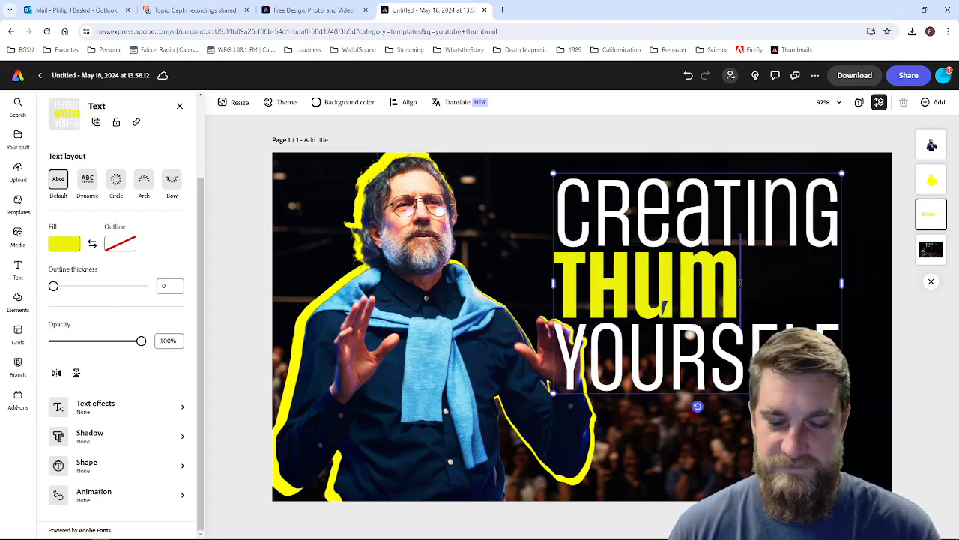
pyautogui.write('BNAILS')
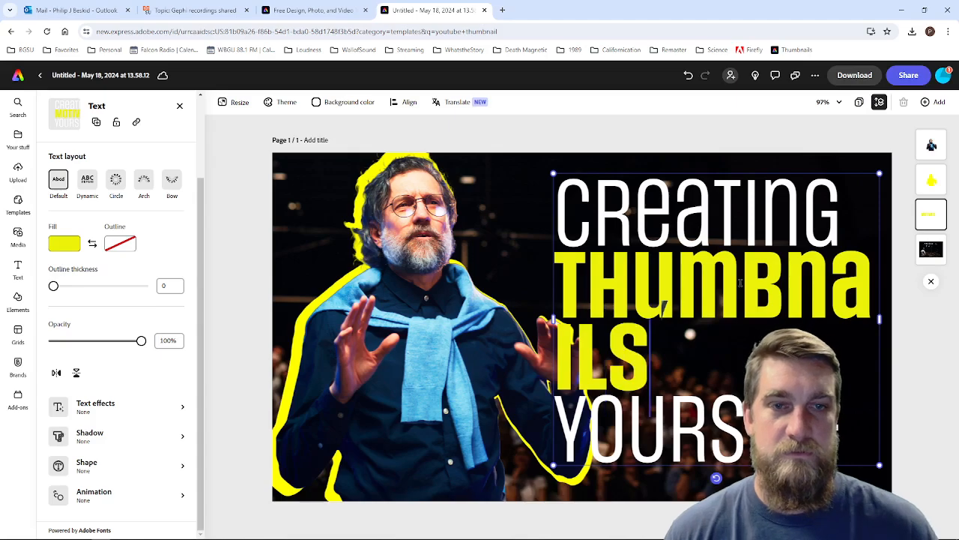
pyautogui.moveTo(534, 321); pyautogui.dragTo(447, 315)
# Step: Replace "Yourself" in the headline with "Adobe Express"
pyautogui.doubleClick(655, 355)
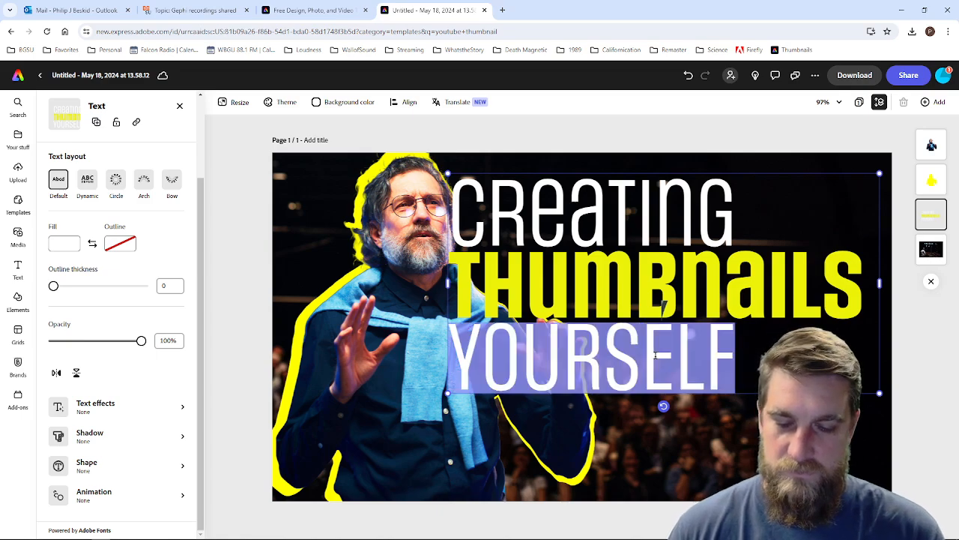
pyautogui.write('Adobe Express')
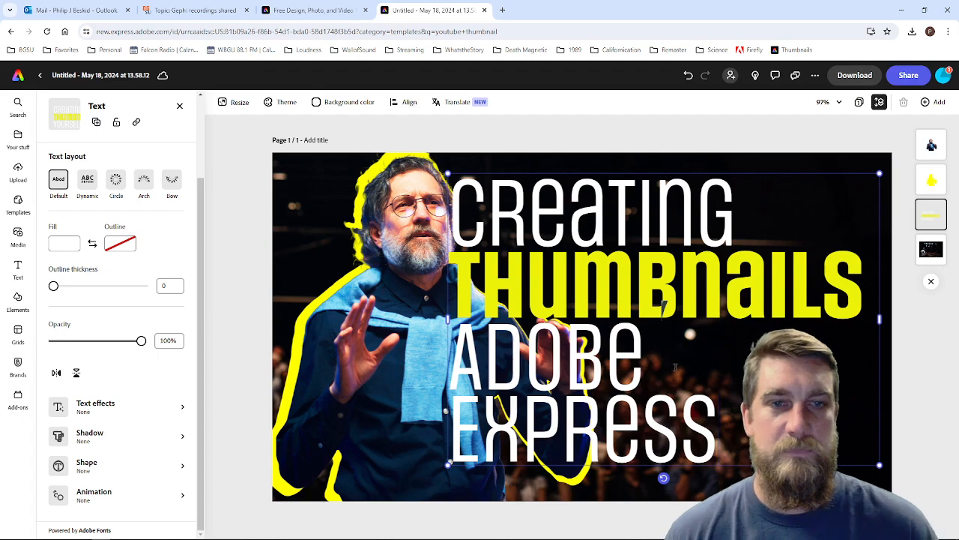
# Step: Scale down the headline, widen its box to fit "Adobe Express" on one line, and move it to the thumbnail's upper-right corner
pyautogui.moveTo(738, 433); pyautogui.dragTo(396, 173)
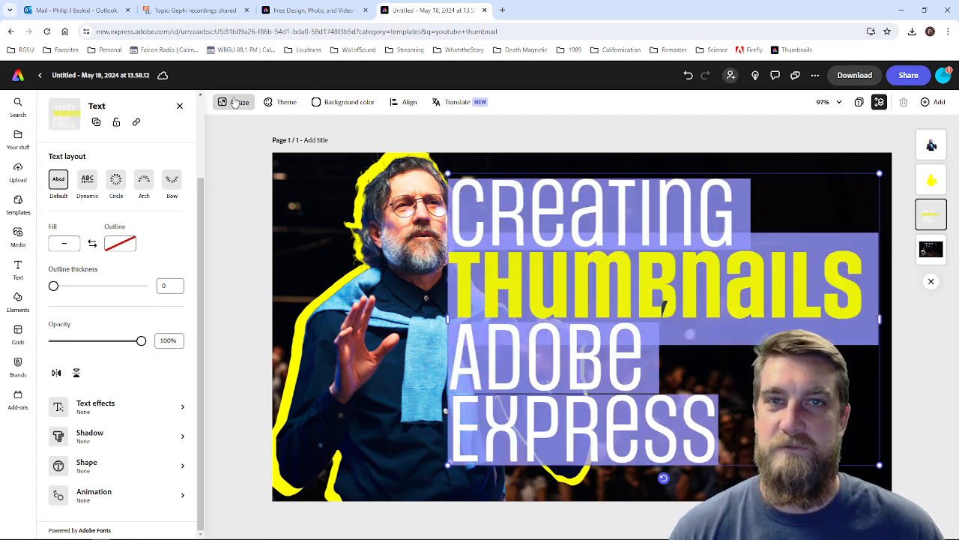
pyautogui.moveTo(447, 173); pyautogui.dragTo(563, 253)
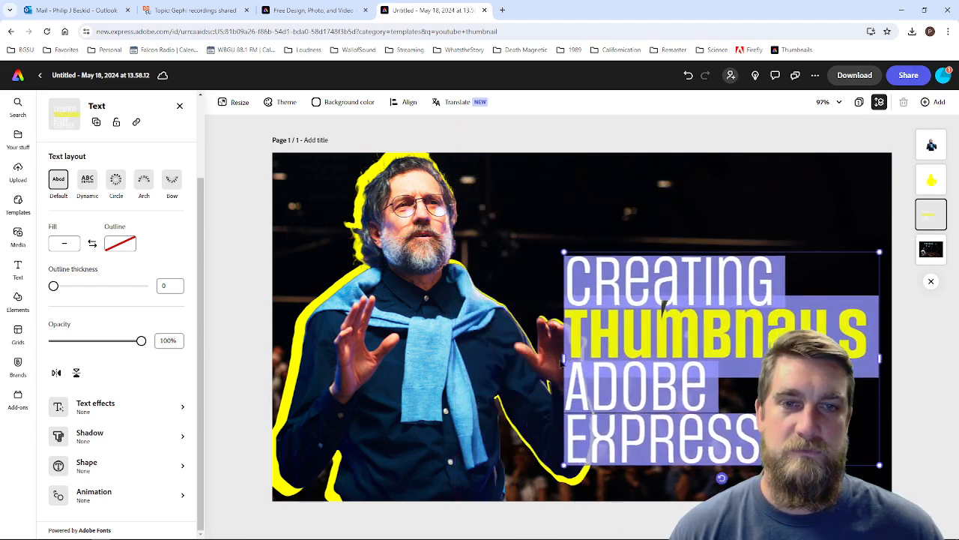
pyautogui.moveTo(563, 357); pyautogui.dragTo(522, 357)
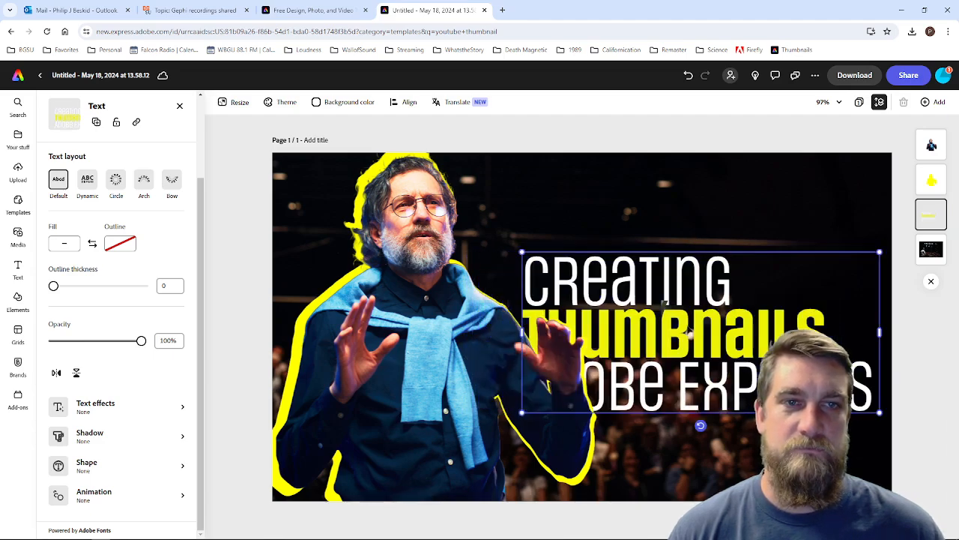
pyautogui.moveTo(687, 301); pyautogui.dragTo(694, 238)
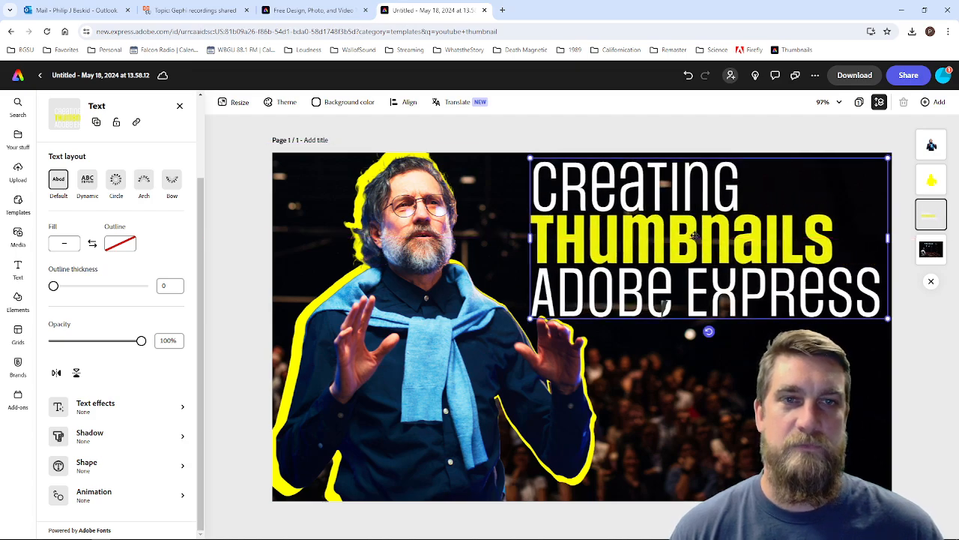
# Step: Recolor the headline word "THUMBNAILS" with the dark purple swatch from the brand's additional colors
pyautogui.doubleClick(765, 239)
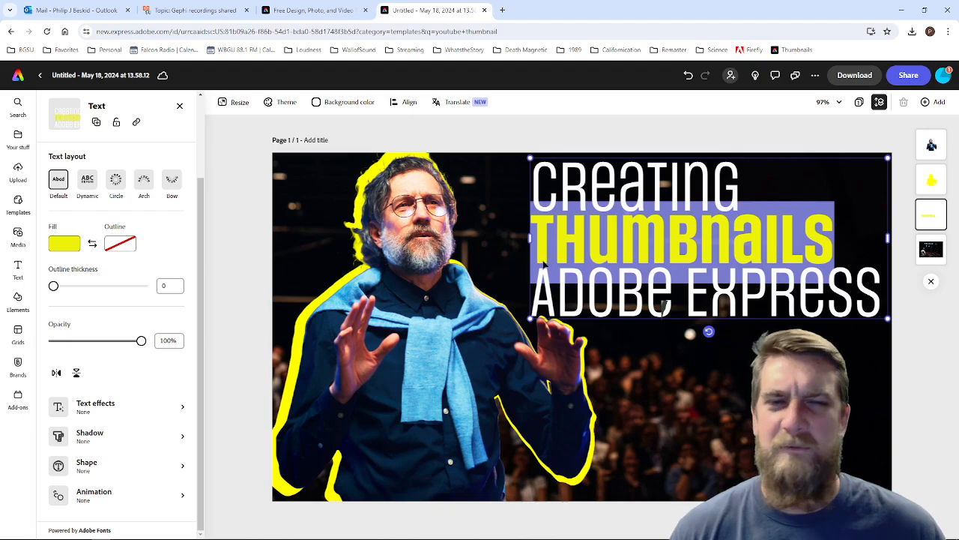
pyautogui.click(74, 248)
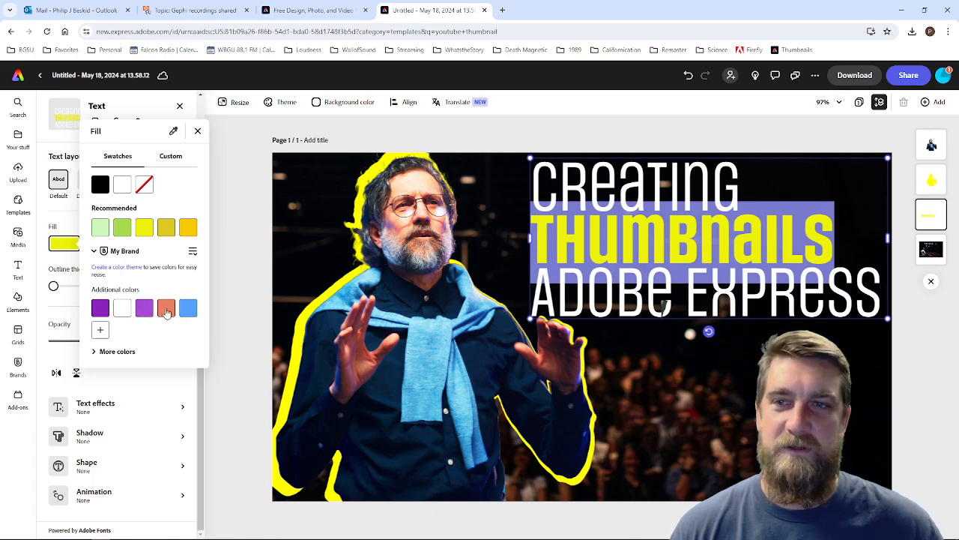
pyautogui.click(144, 310)
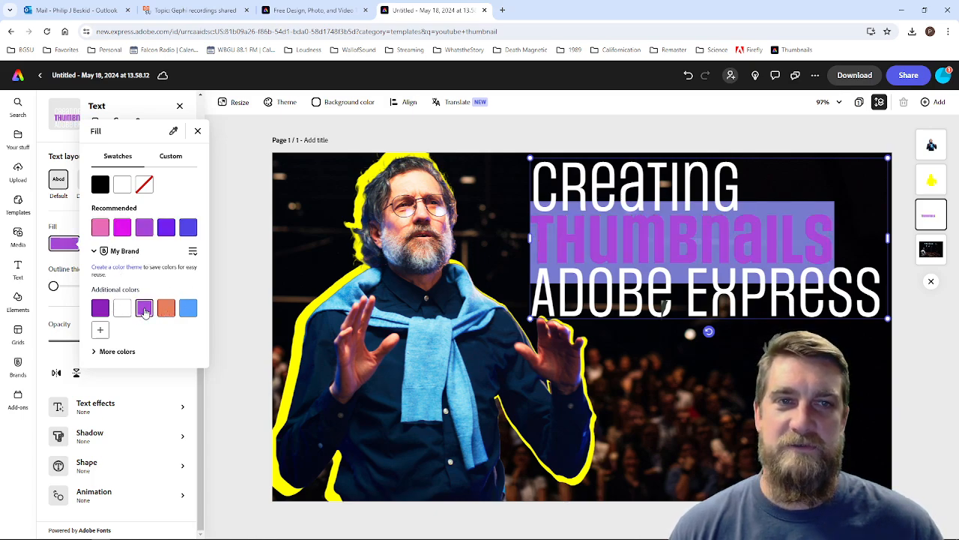
pyautogui.click(99, 309)
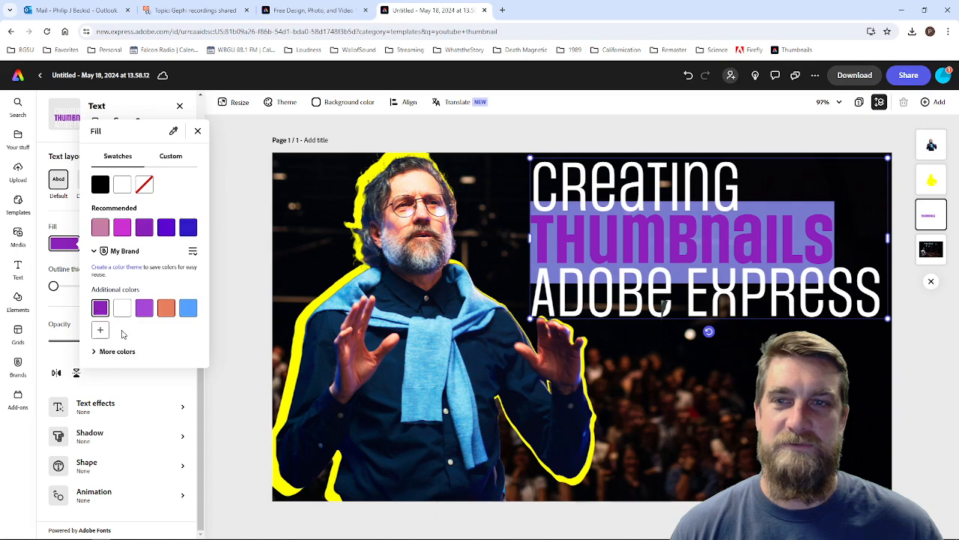
pyautogui.click(668, 375)
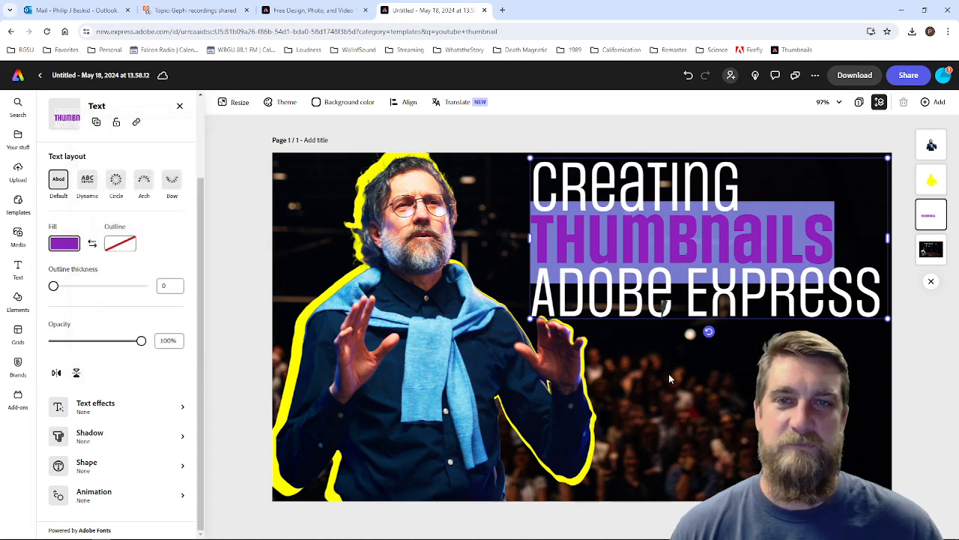
pyautogui.press('Escape')
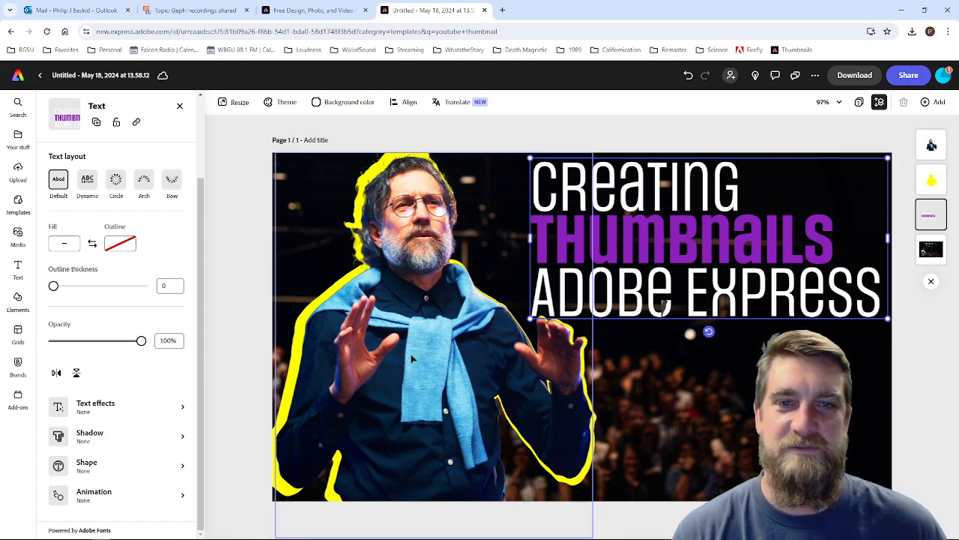
# Step: Delete the template's man cutout and the yellow silhouette behind him, keeping the headline and audience background
pyautogui.press('Delete')
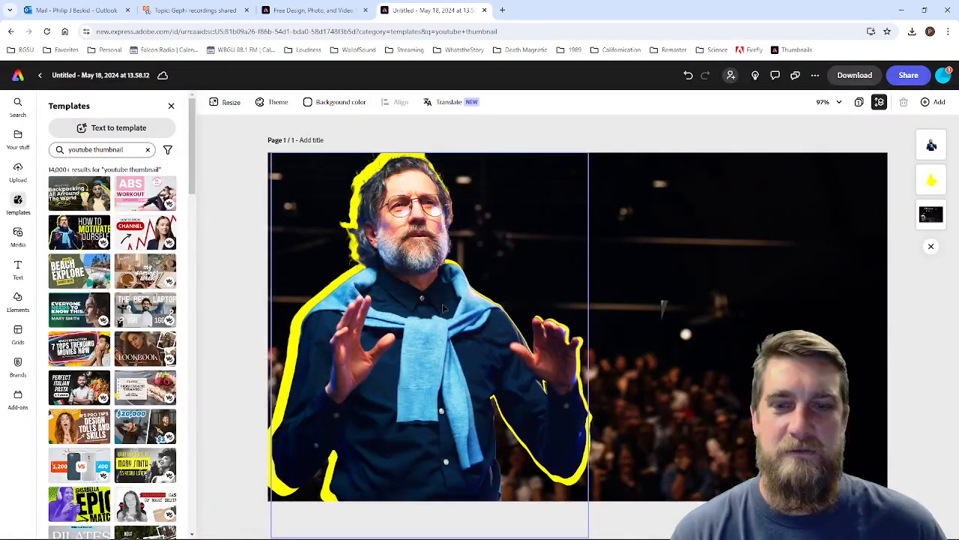
pyautogui.hotkey('ctrl', 'z')
pyautogui.click(398, 412)
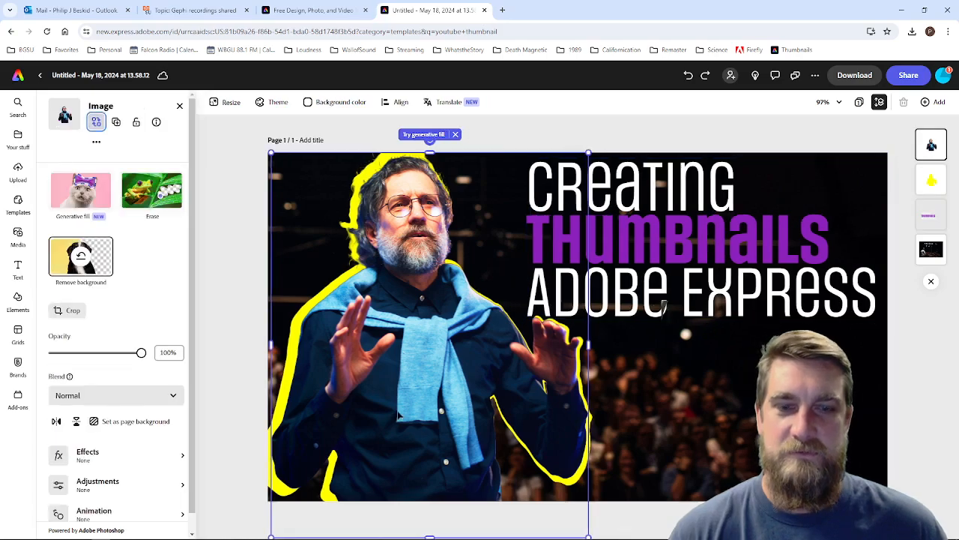
pyautogui.press('Delete')
pyautogui.click(405, 324)
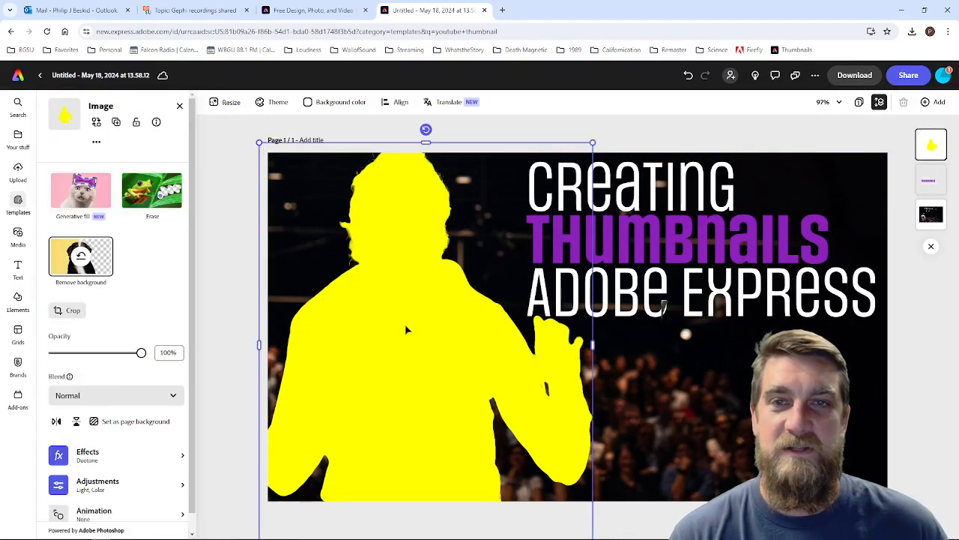
pyautogui.press('Delete')
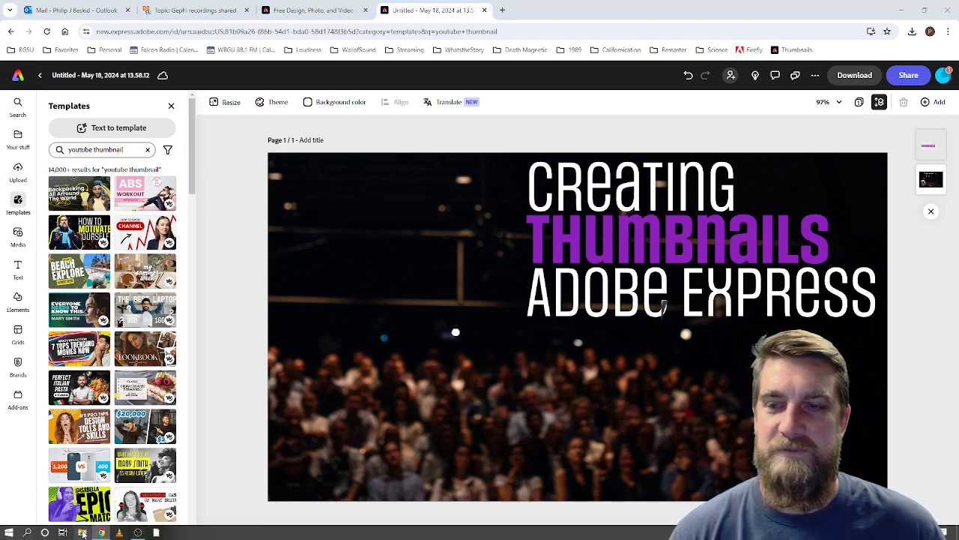
# Step: Add the green-screen portrait from the Downloads folder to the thumbnail and place it in the upper-left corner
pyautogui.click(82, 533)
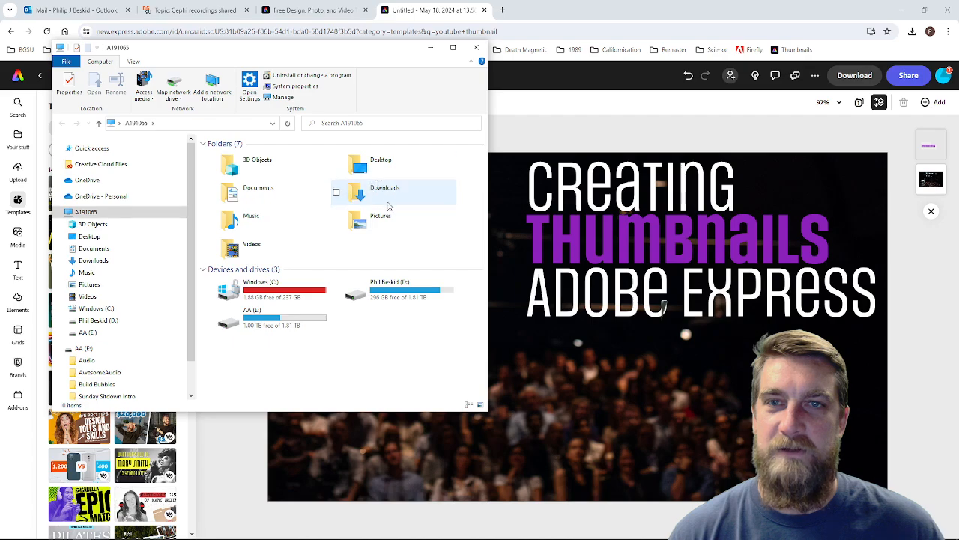
pyautogui.doubleClick(383, 197)
pyautogui.click(240, 182)
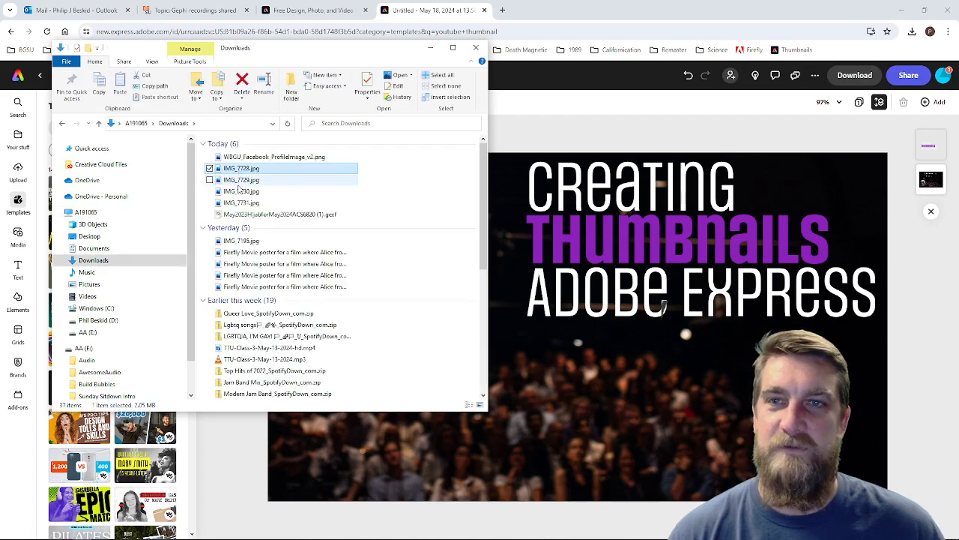
pyautogui.moveTo(238, 184); pyautogui.dragTo(575, 368)
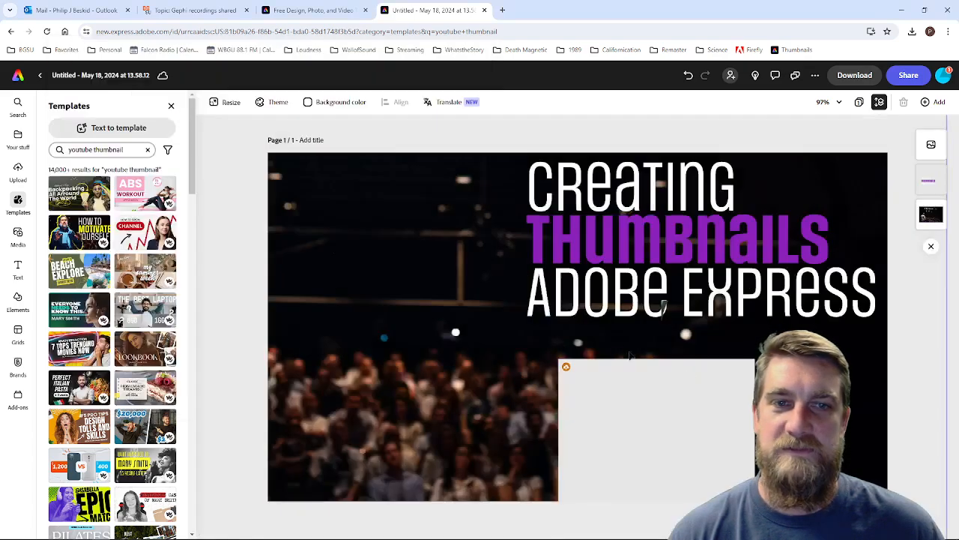
pyautogui.moveTo(622, 438); pyautogui.dragTo(378, 266)
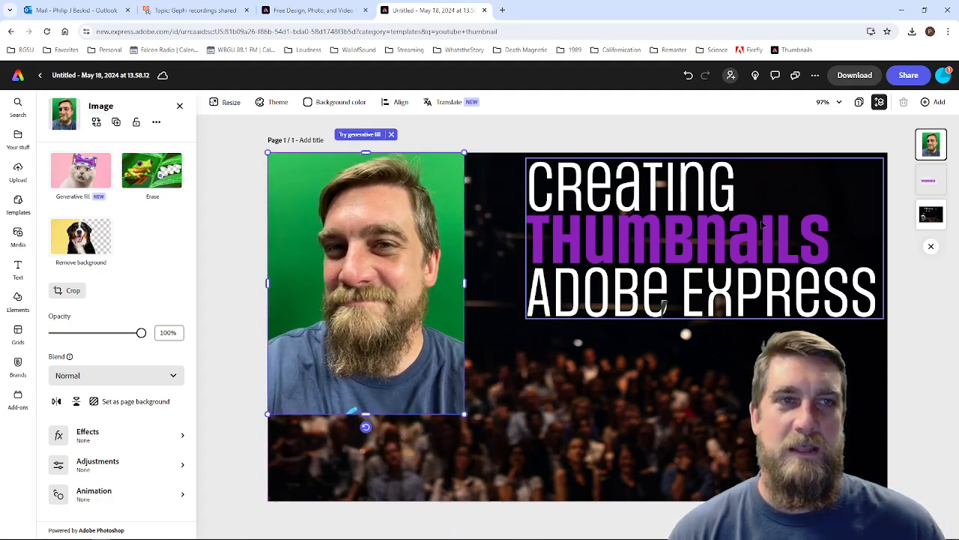
# Step: Enlarge the green-screen portrait to about the thumbnail's full height and position it along the left edge
pyautogui.rightClick(410, 291)
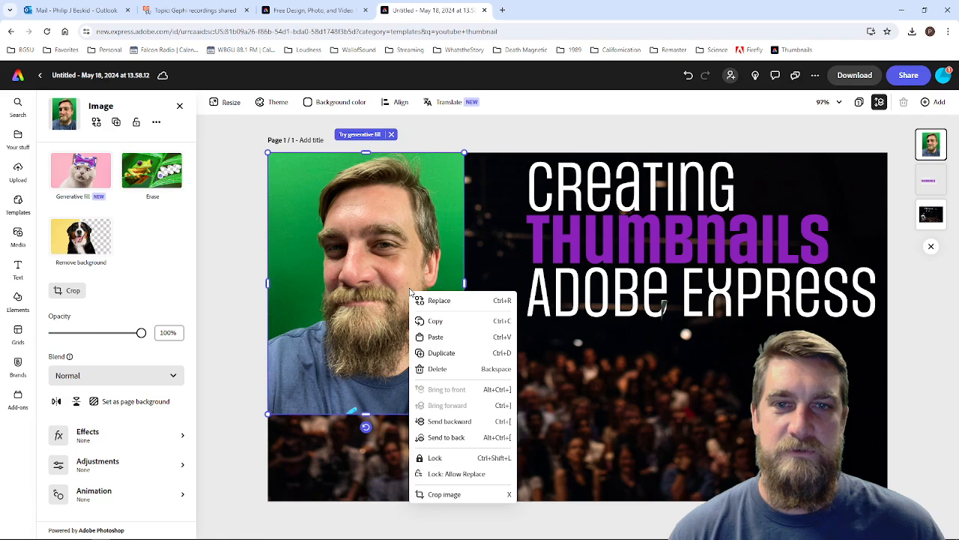
pyautogui.click(367, 302)
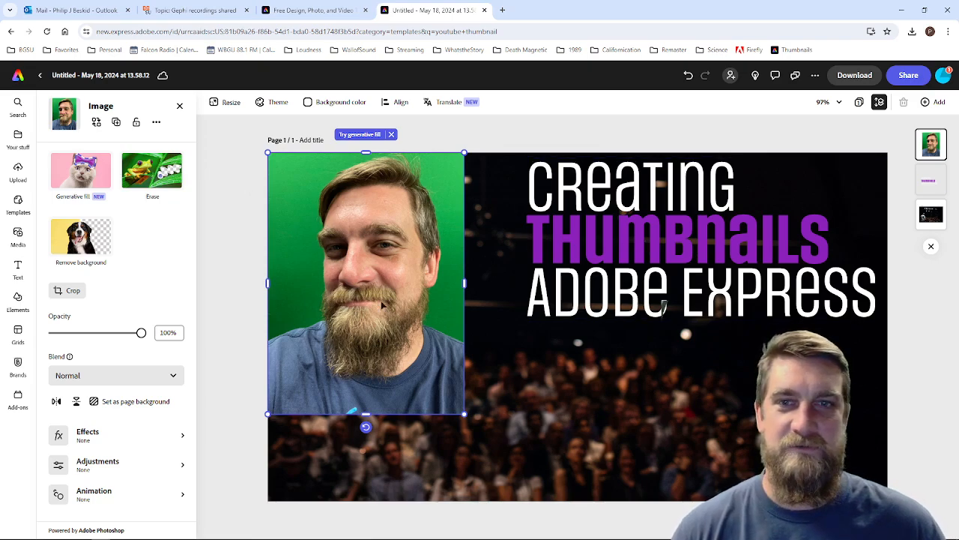
pyautogui.moveTo(465, 413); pyautogui.dragTo(525, 502)
pyautogui.moveTo(454, 404)
pyautogui.mouseDown()
pyautogui.moveTo(428, 411)
pyautogui.moveTo(456, 400)
pyautogui.mouseUp()
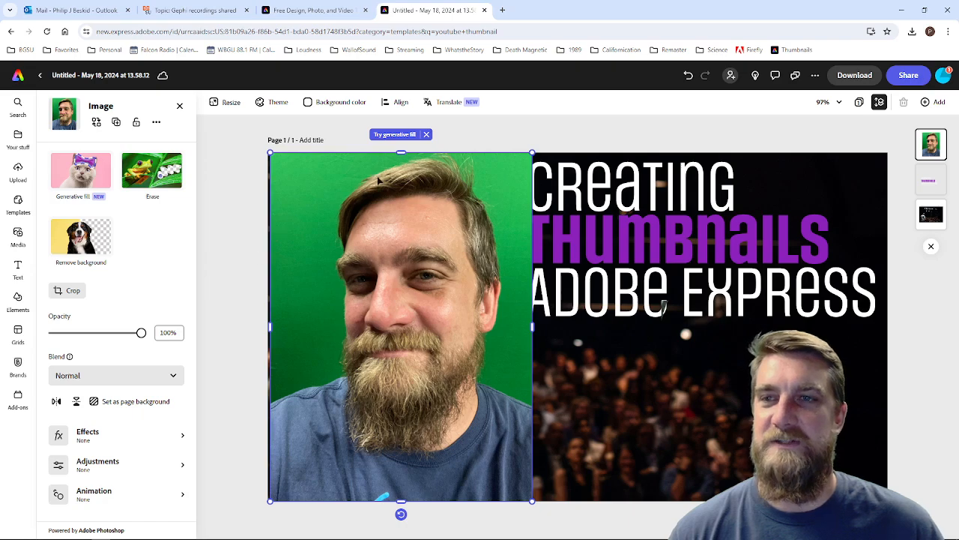
pyautogui.moveTo(417, 273); pyautogui.dragTo(415, 284)
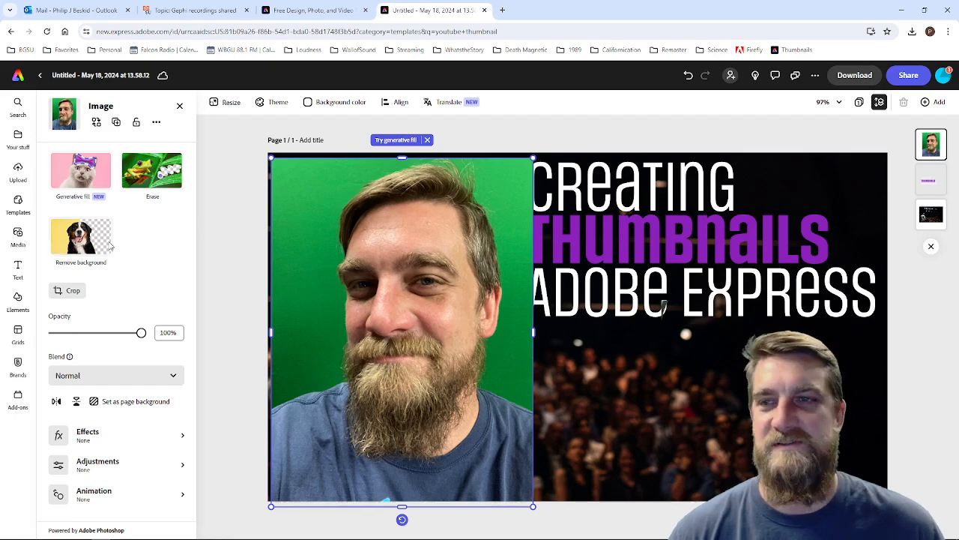
# Step: Remove the green background from the portrait and keep the cutout selected
pyautogui.click(84, 246)
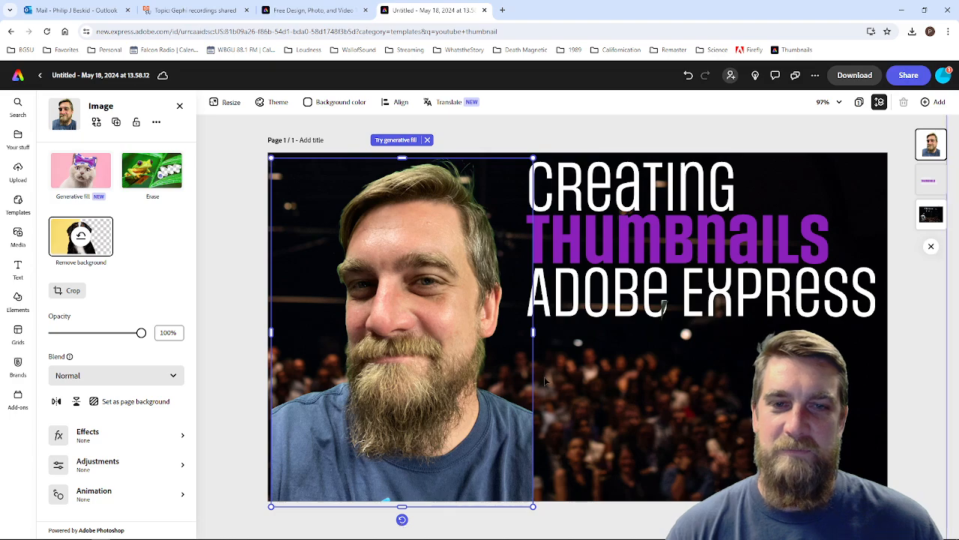
pyautogui.click(606, 417)
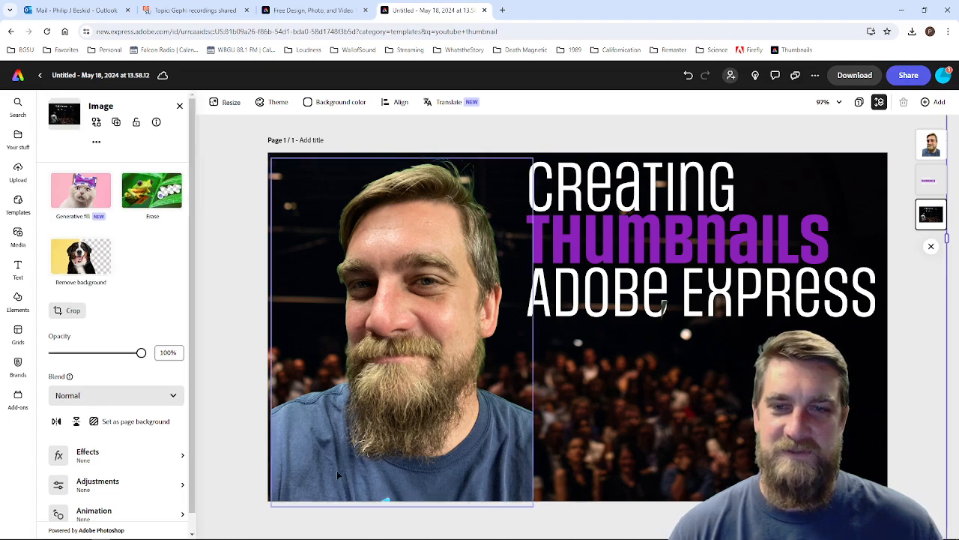
pyautogui.click(405, 504)
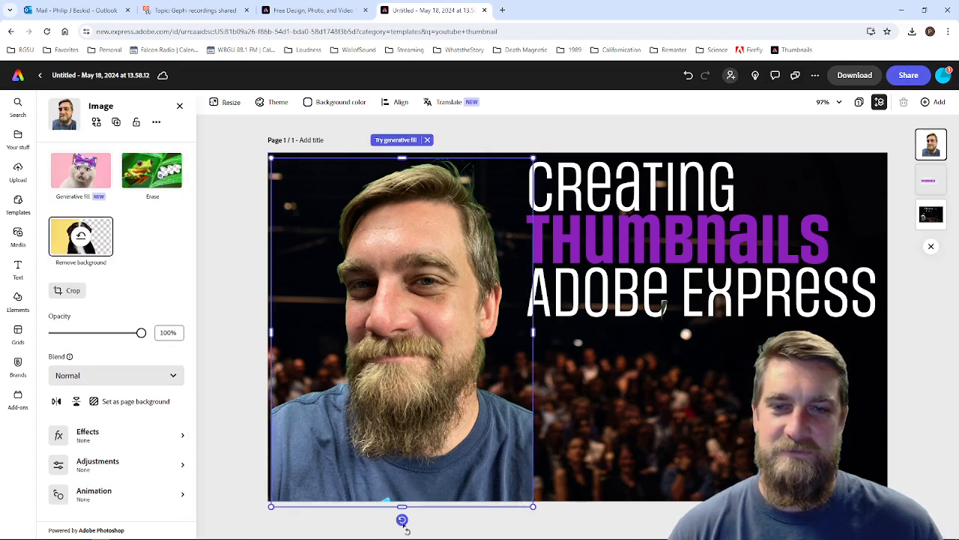
# Step: Tilt the portrait cutout clockwise, enlarge it, and position it so the shoulders run off the thumbnail's lower-left edges
pyautogui.moveTo(402, 520); pyautogui.dragTo(340, 507)
pyautogui.moveTo(458, 401); pyautogui.dragTo(459, 414)
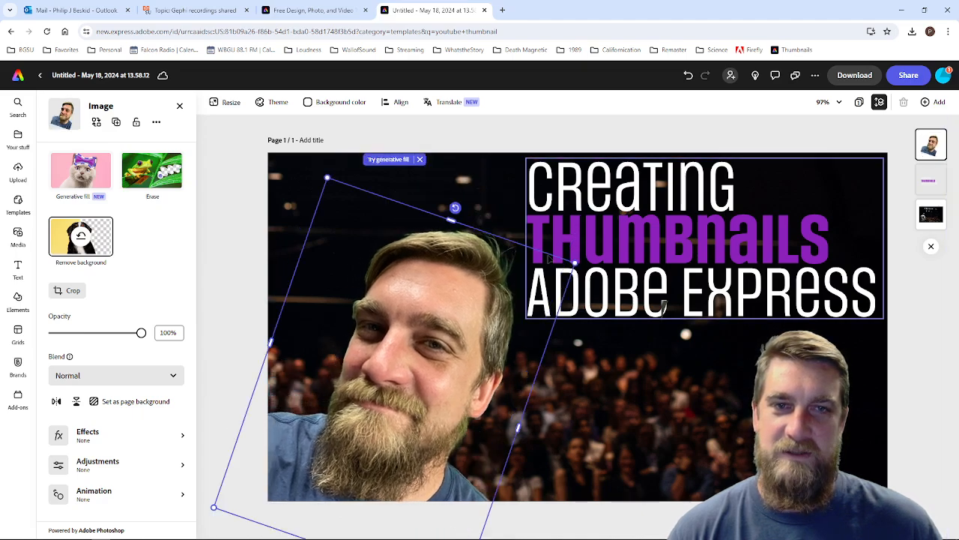
pyautogui.moveTo(452, 219); pyautogui.dragTo(468, 171)
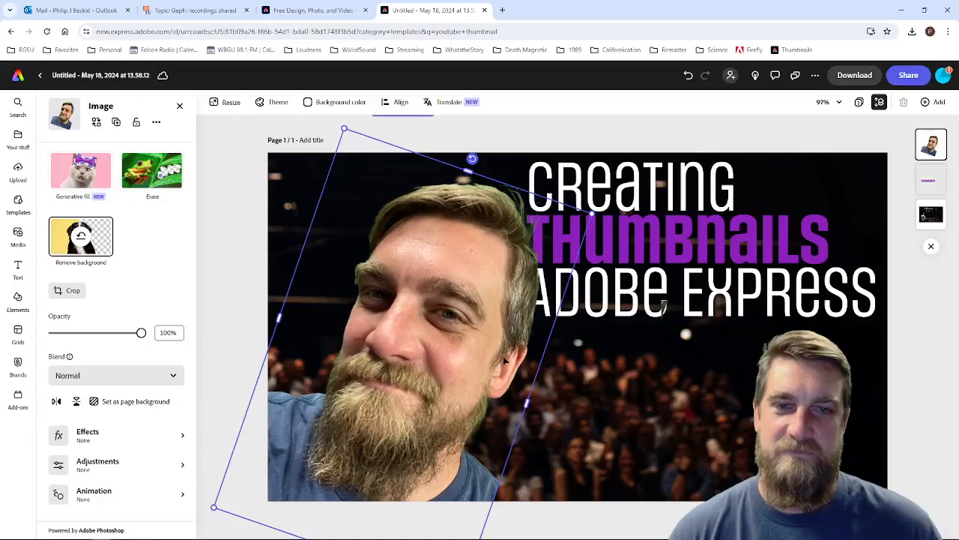
pyautogui.moveTo(392, 417); pyautogui.dragTo(403, 432)
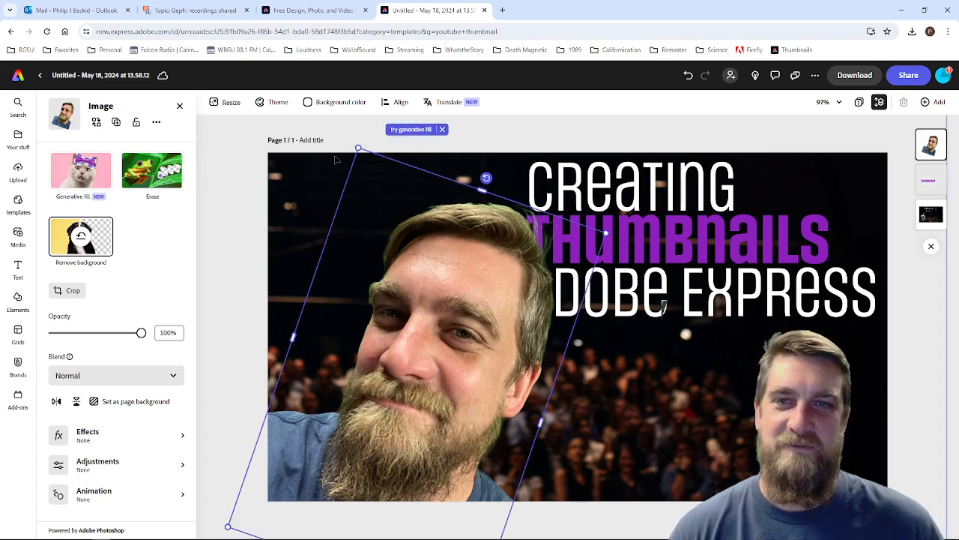
pyautogui.moveTo(359, 149); pyautogui.dragTo(344, 114)
pyautogui.moveTo(428, 295); pyautogui.dragTo(432, 302)
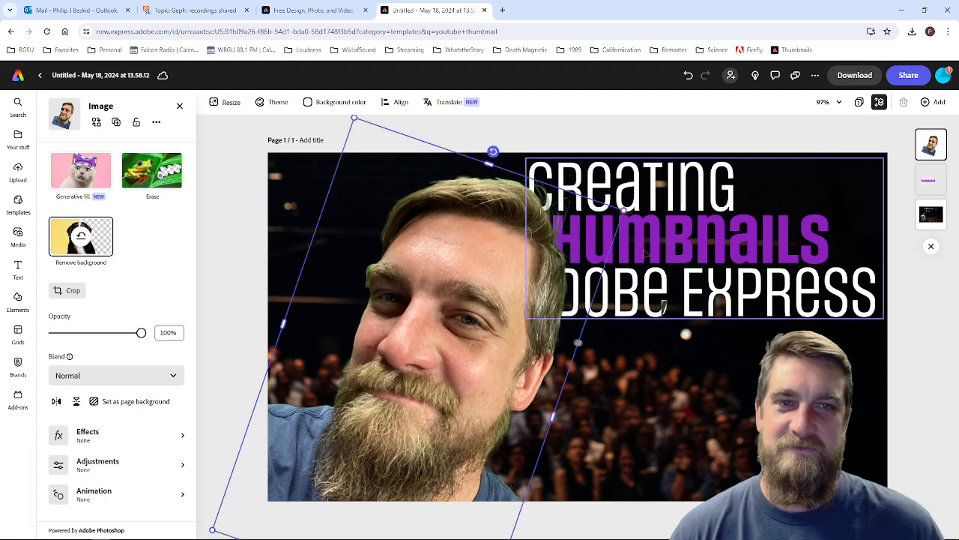
# Step: Move the headline down and right so it clears the portrait's face, and right-align all three lines
pyautogui.moveTo(647, 253); pyautogui.dragTo(654, 288)
pyautogui.moveTo(733, 298); pyautogui.dragTo(761, 331)
pyautogui.doubleClick(683, 316)
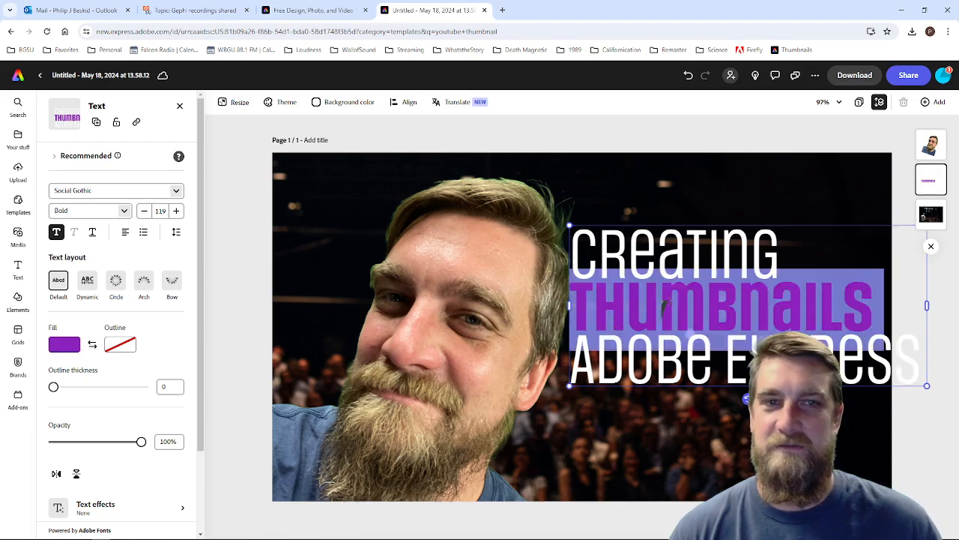
pyautogui.click(663, 302)
pyautogui.moveTo(573, 246); pyautogui.dragTo(920, 375)
pyautogui.click(125, 232)
pyautogui.click(146, 257)
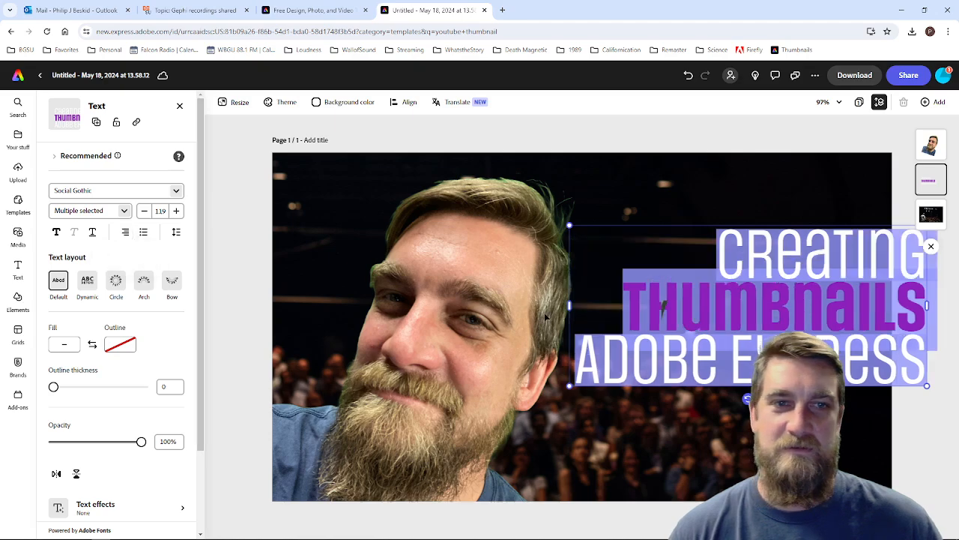
# Step: Scale the headline down slightly and move it into the thumbnail's lower-right corner
pyautogui.press('Escape')
pyautogui.moveTo(826, 346); pyautogui.dragTo(781, 287)
pyautogui.moveTo(525, 327); pyautogui.dragTo(579, 335)
pyautogui.moveTo(742, 281); pyautogui.dragTo(720, 466)
# Step: Enlarge the portrait until the hair reaches the thumbnail's top edge, and scale the headline up to size 116
pyautogui.click(552, 251)
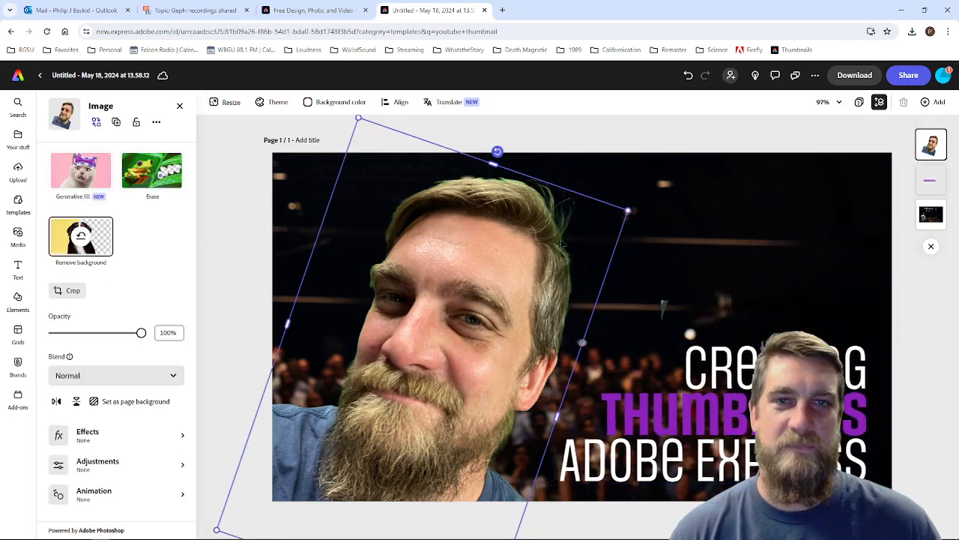
pyautogui.moveTo(625, 213); pyautogui.dragTo(675, 194)
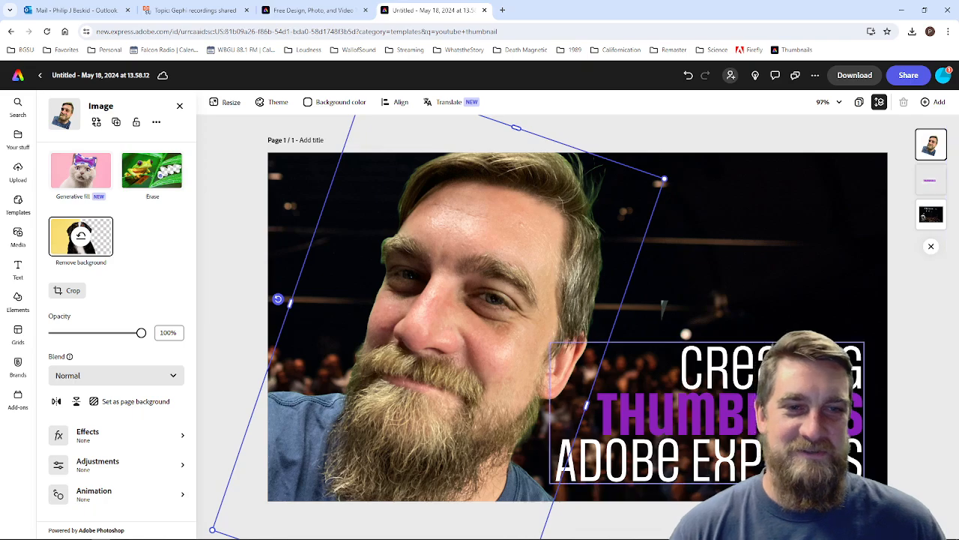
pyautogui.click(586, 405)
pyautogui.moveTo(554, 341); pyautogui.dragTo(543, 308)
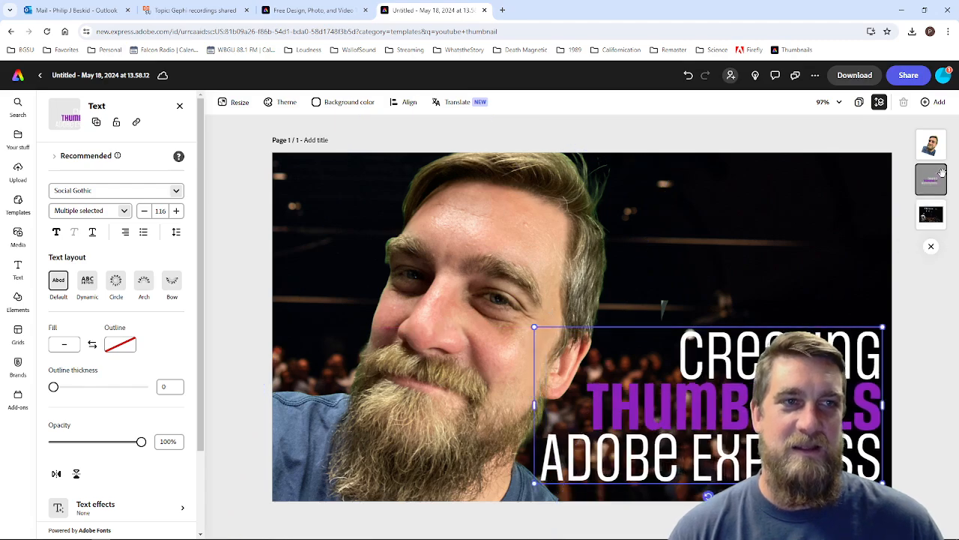
# Step: Move the headline layer above the portrait and scale the headline up to size 123 so it overlaps the shoulder
pyautogui.moveTo(934, 186); pyautogui.dragTo(932, 144)
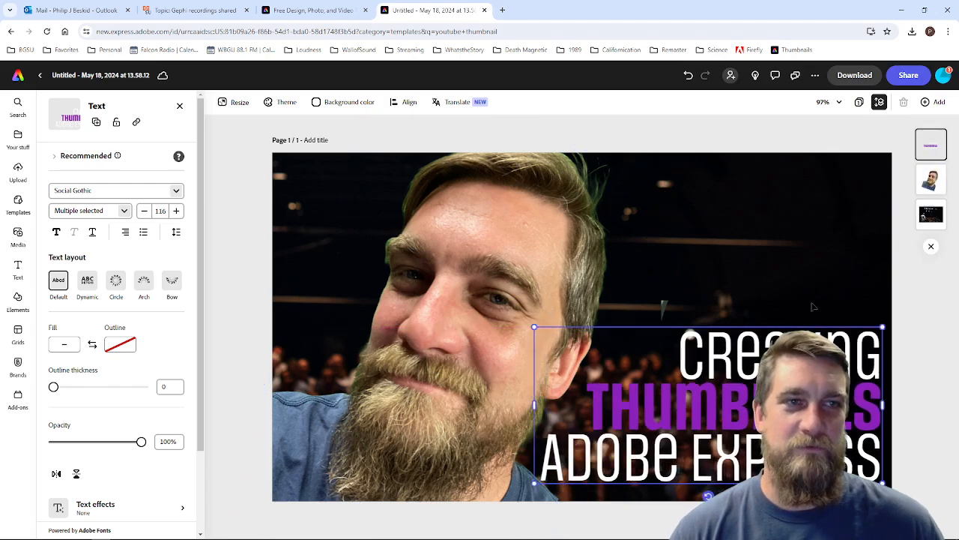
pyautogui.doubleClick(717, 390)
pyautogui.moveTo(532, 327); pyautogui.dragTo(511, 318)
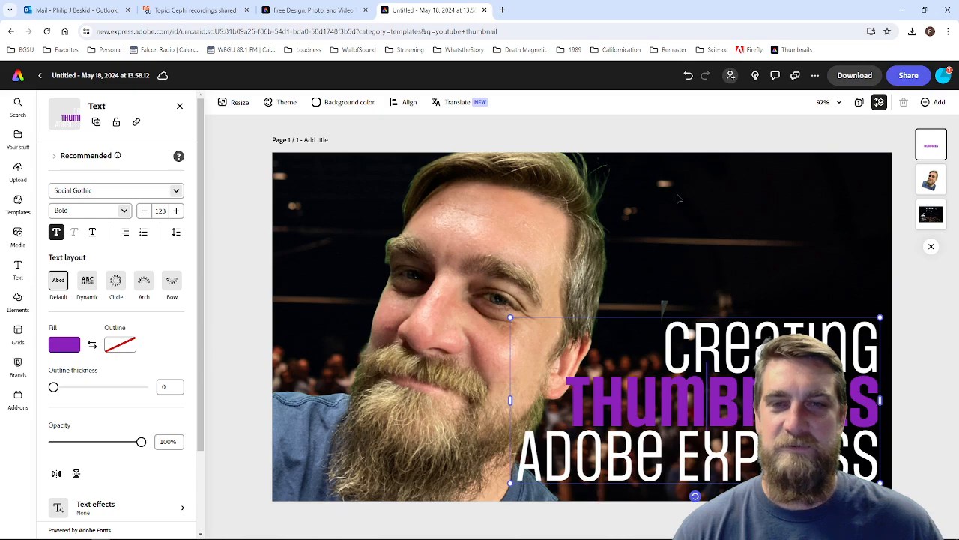
pyautogui.press('Escape')
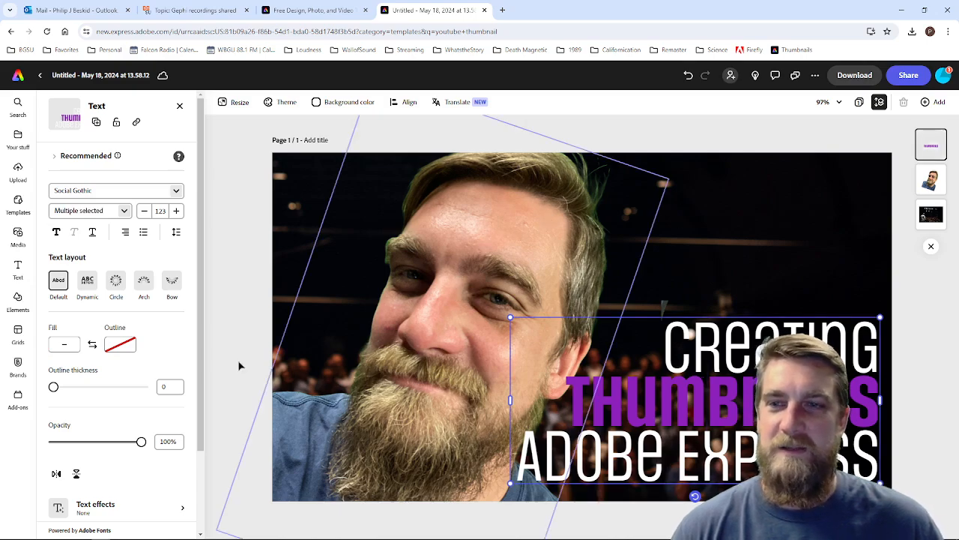
# Step: Try several duotone effects on the portrait and apply the Grayscale effect
pyautogui.scroll(-2, 135, 276)
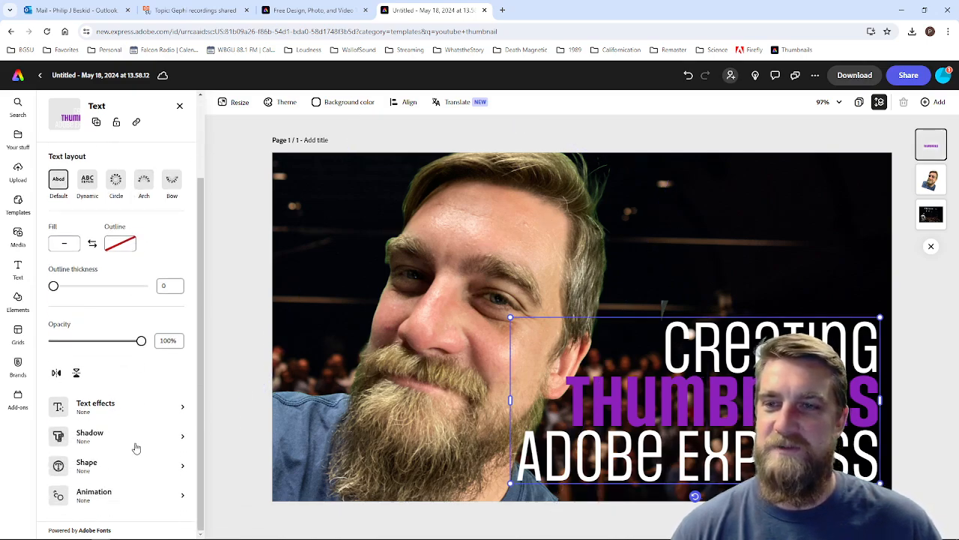
pyautogui.click(475, 227)
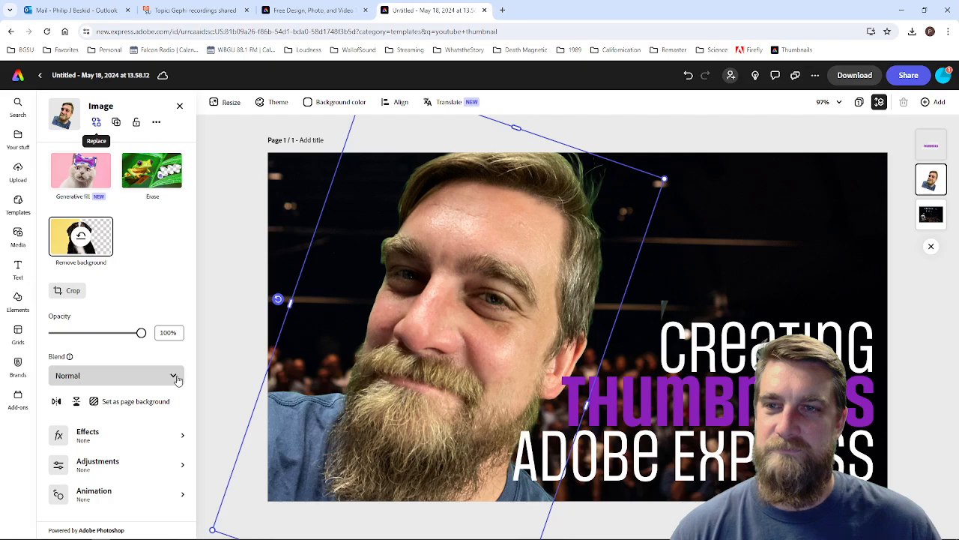
pyautogui.click(146, 441)
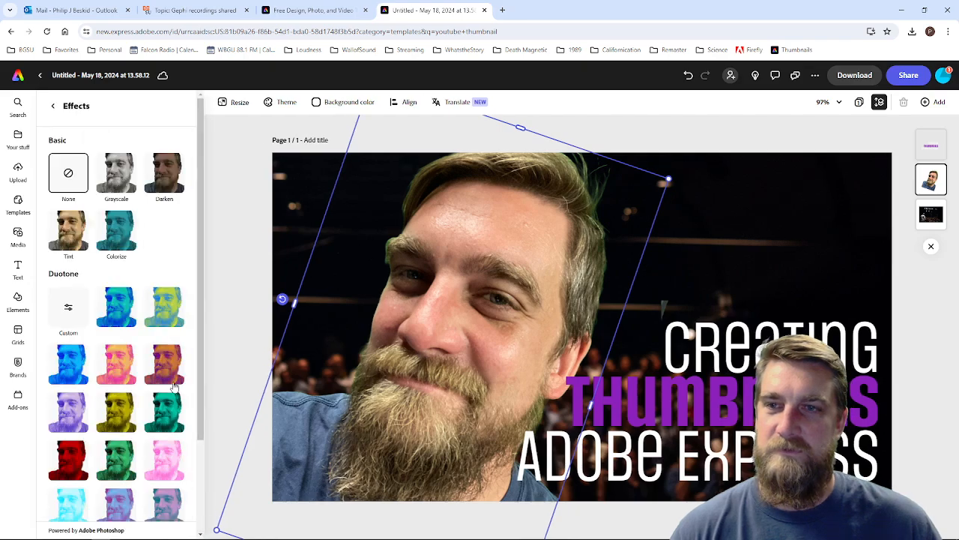
pyautogui.click(116, 503)
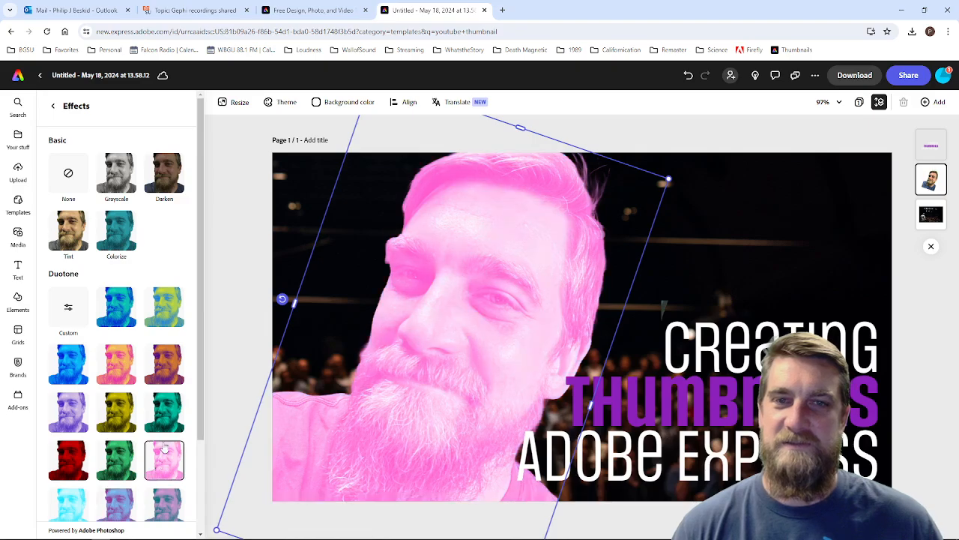
pyautogui.click(177, 411)
pyautogui.click(166, 365)
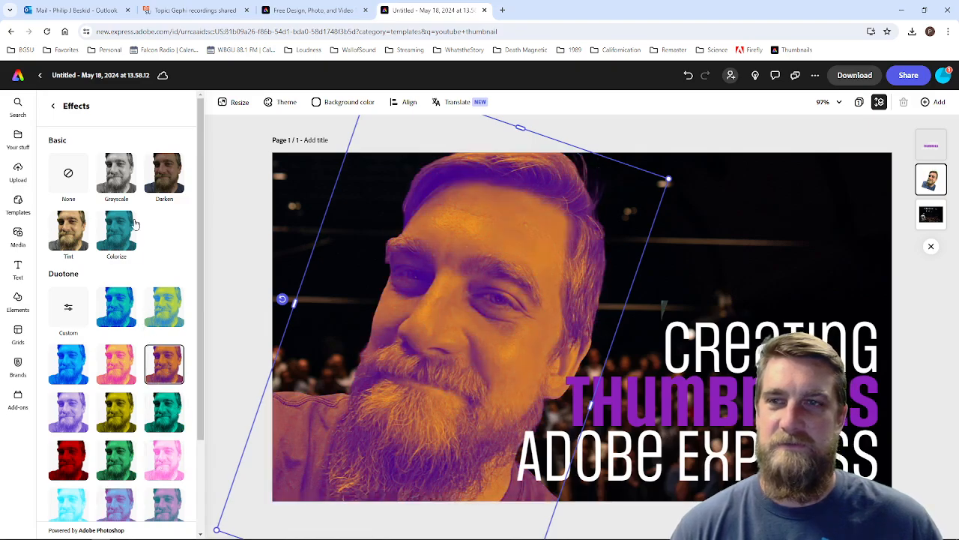
pyautogui.click(117, 171)
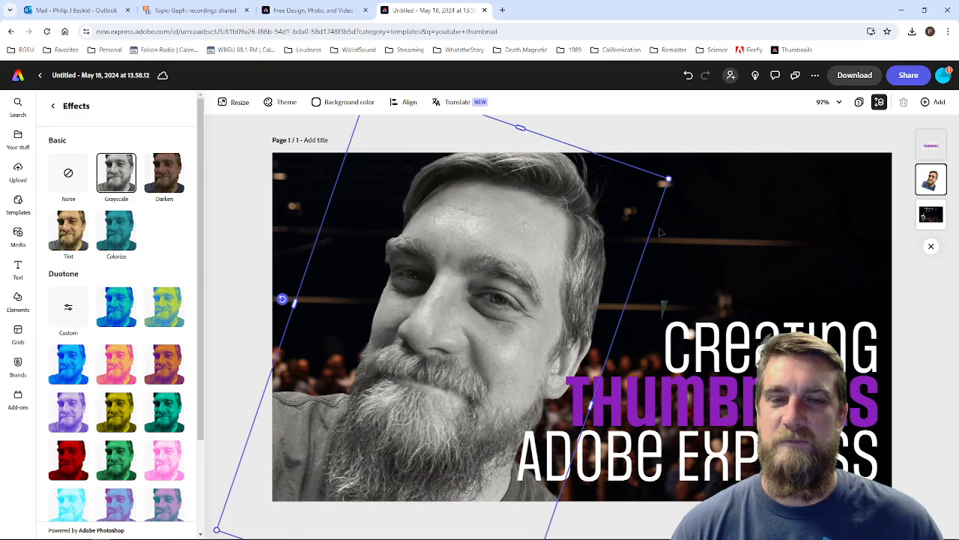
# Step: Duplicate the grayscale portrait, enlarge one copy slightly, and place it directly behind the other
pyautogui.rightClick(459, 277)
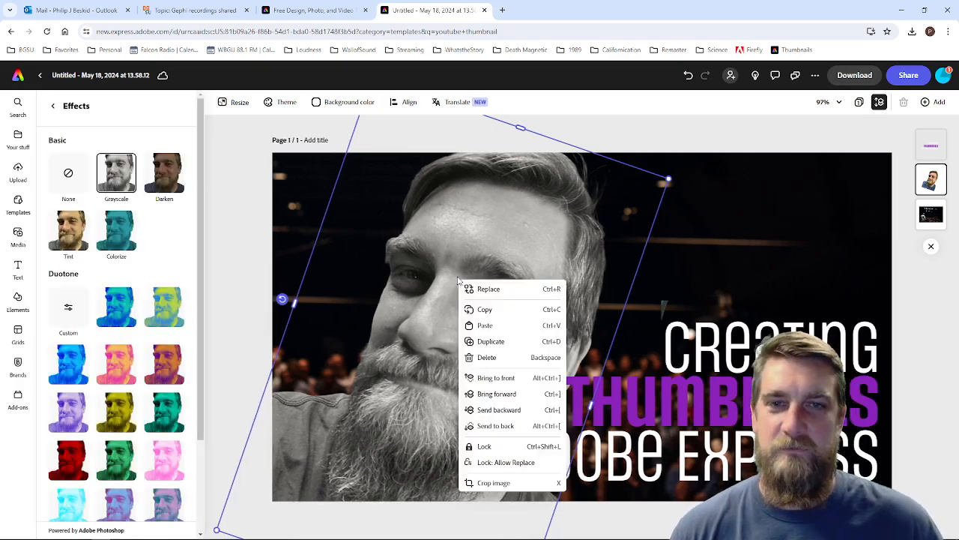
pyautogui.click(491, 341)
pyautogui.moveTo(494, 286); pyautogui.dragTo(472, 266)
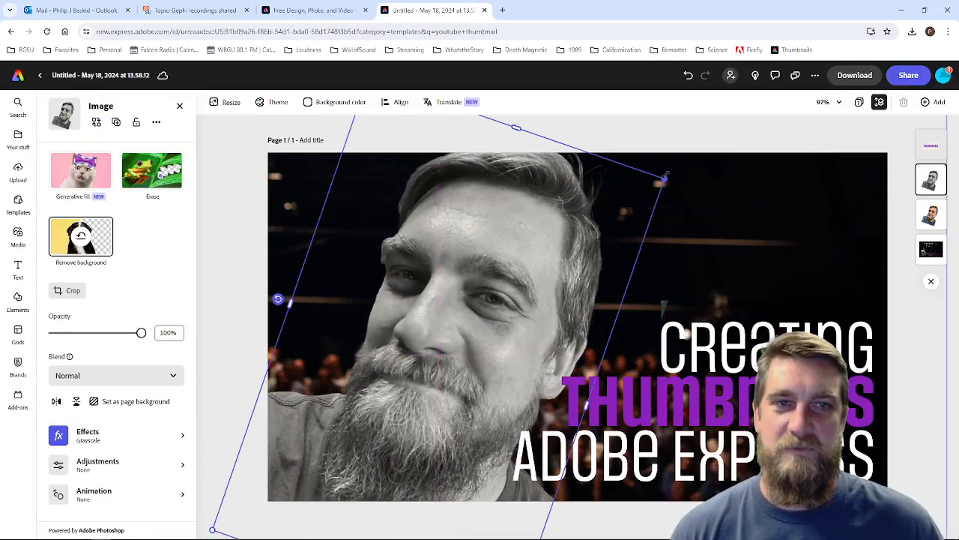
pyautogui.moveTo(517, 128); pyautogui.dragTo(541, 88)
pyautogui.moveTo(538, 253); pyautogui.dragTo(530, 268)
pyautogui.moveTo(932, 222); pyautogui.dragTo(935, 169)
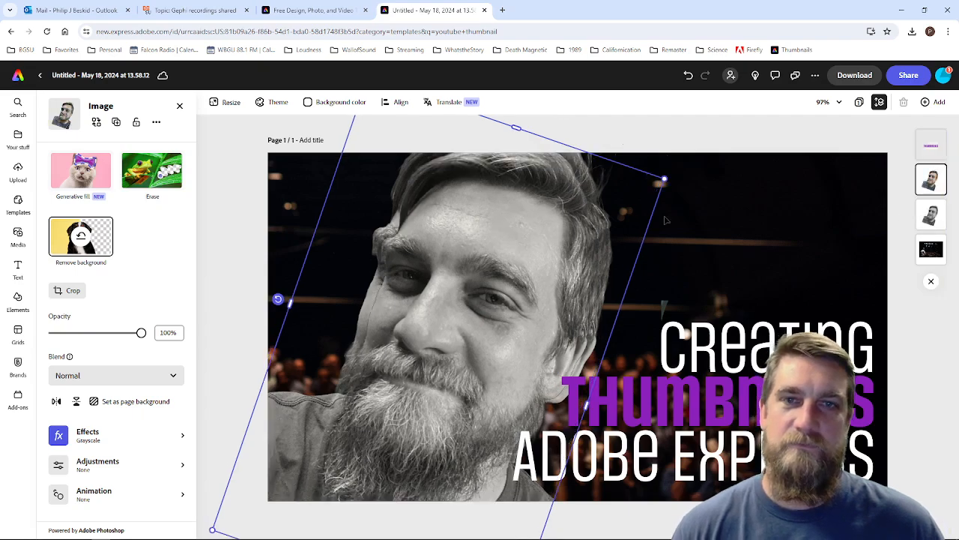
# Step: Apply a custom duotone to the rear portrait copy with the same light blue for Shadows and Highlights
pyautogui.click(931, 214)
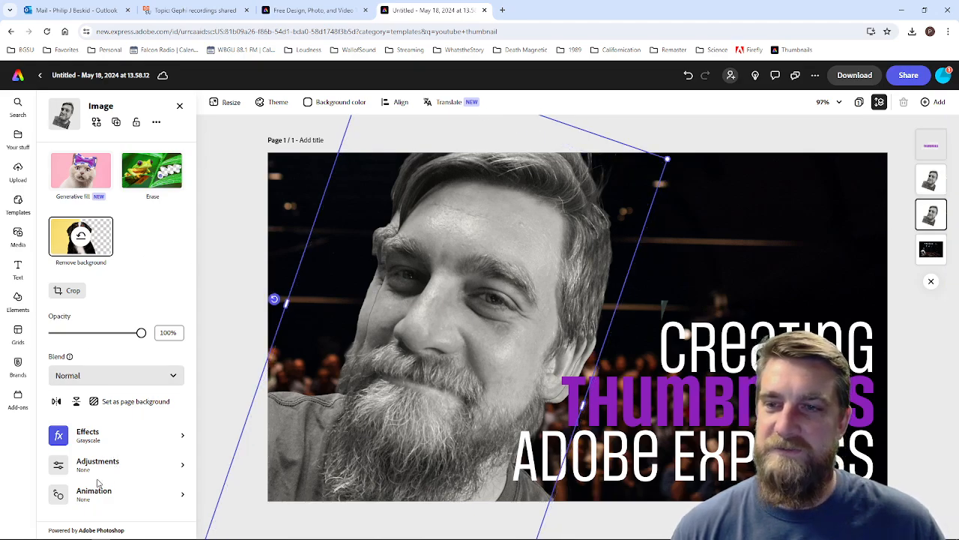
pyautogui.click(143, 439)
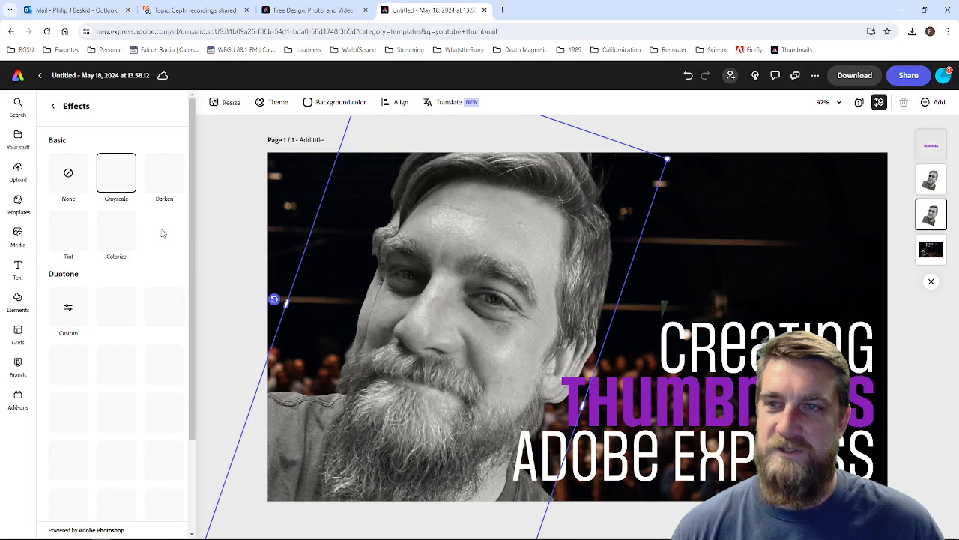
pyautogui.click(68, 318)
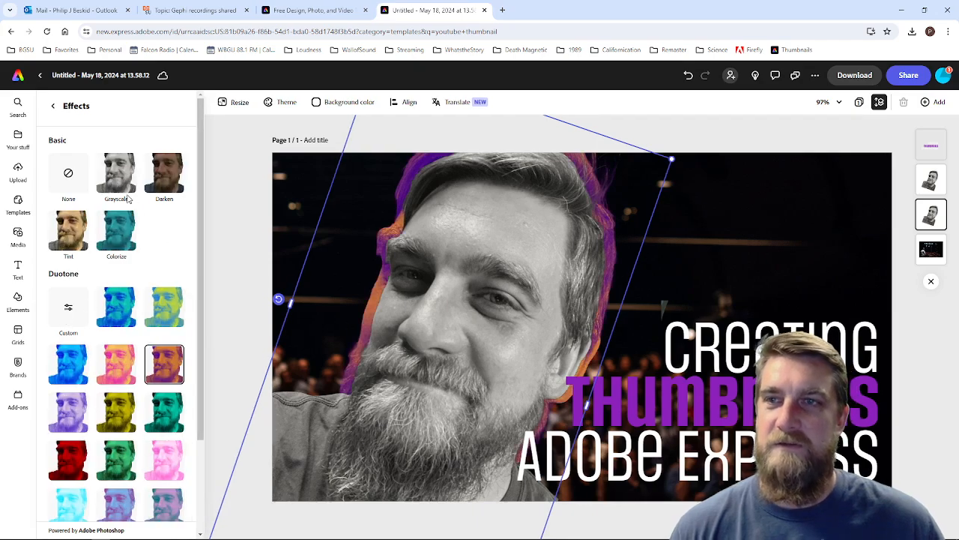
pyautogui.click(68, 317)
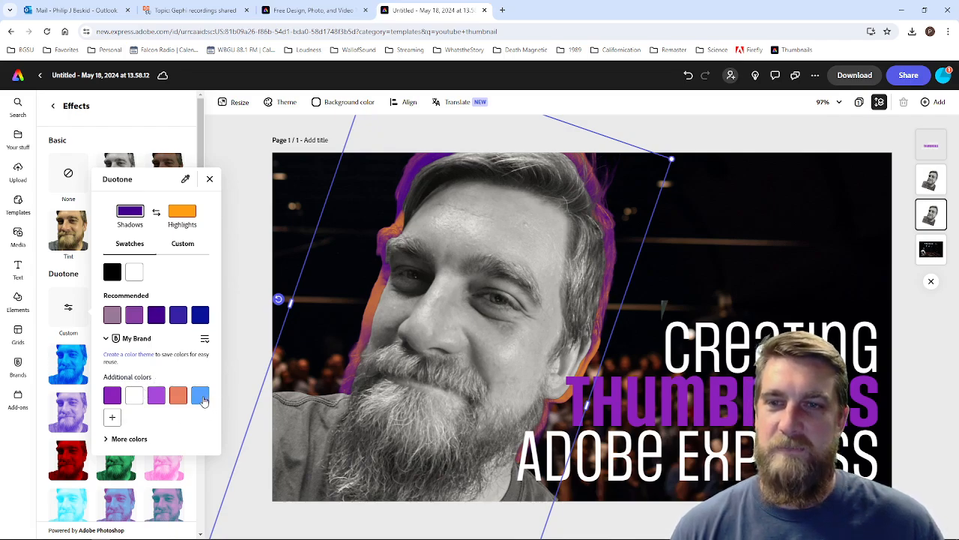
pyautogui.click(200, 396)
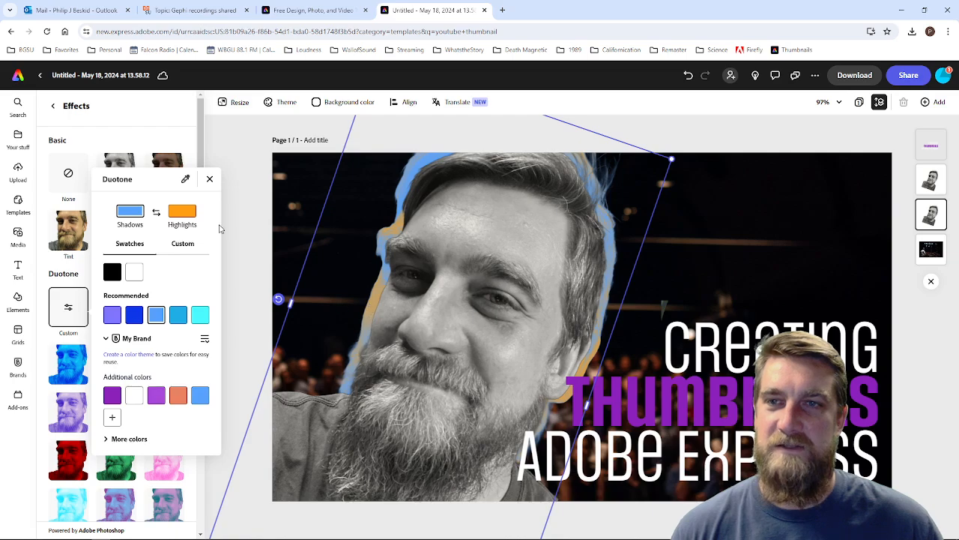
pyautogui.click(187, 216)
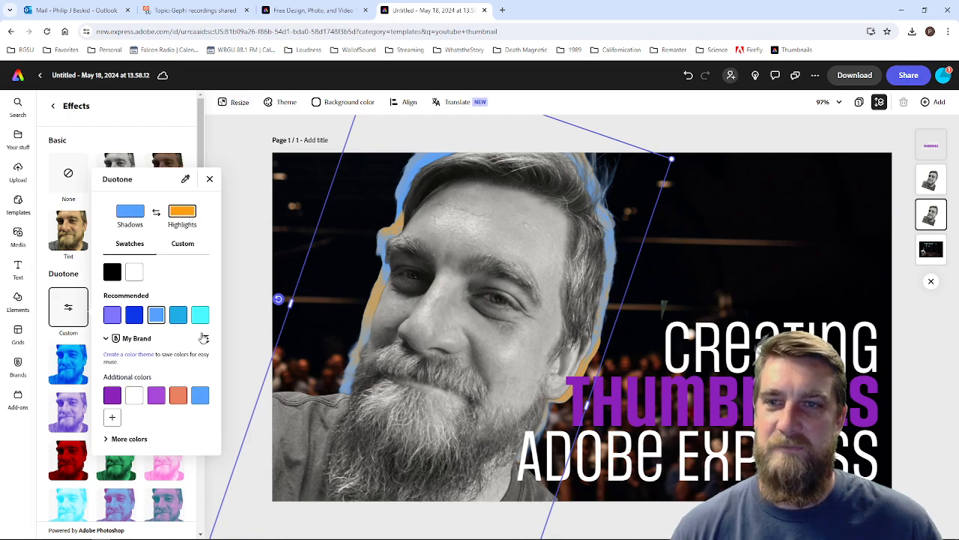
pyautogui.click(201, 398)
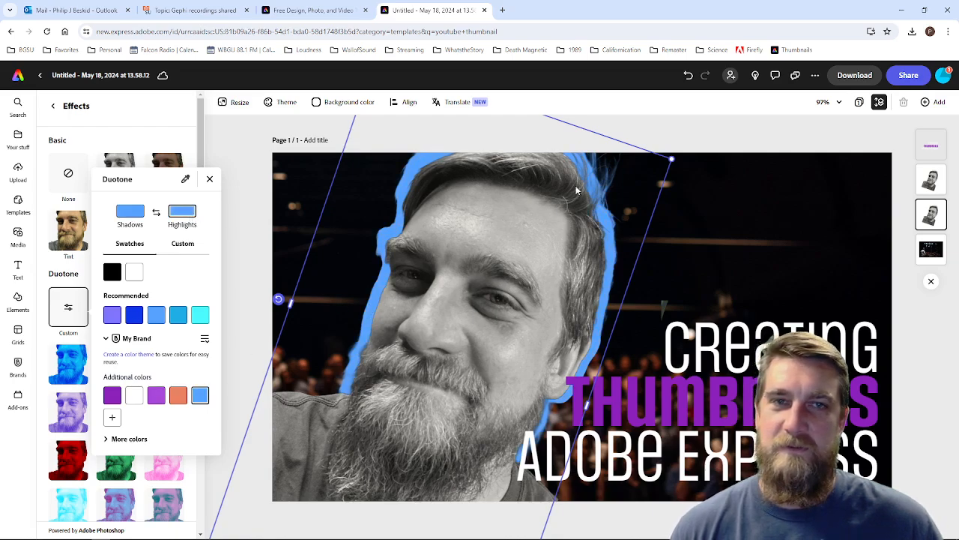
pyautogui.click(779, 210)
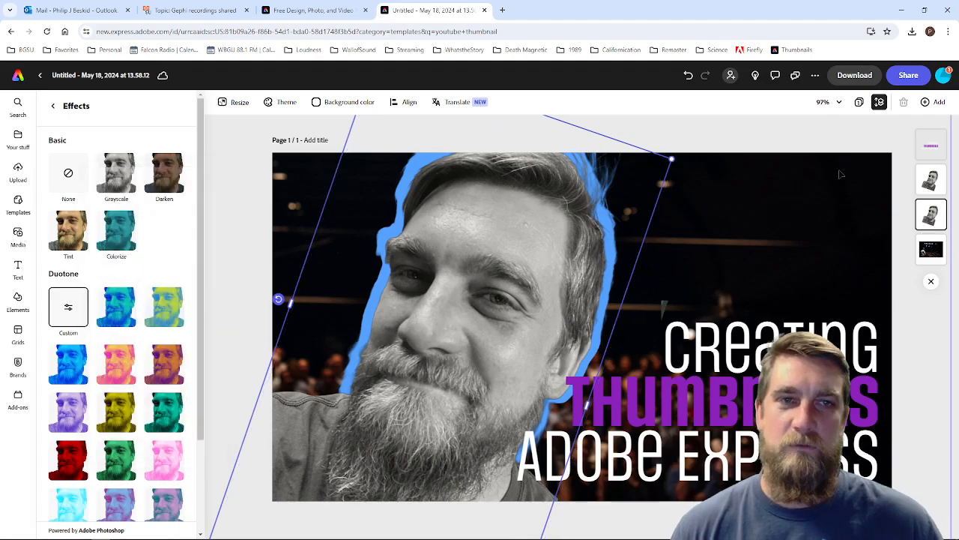
# Step: Shift the blue silhouette slightly up and right so its outline shows more around the hair and shoulder
pyautogui.moveTo(636, 168)
pyautogui.mouseDown()
pyautogui.moveTo(597, 127)
pyautogui.moveTo(671, 129)
pyautogui.moveTo(634, 148)
pyautogui.moveTo(650, 156)
pyautogui.moveTo(643, 149)
pyautogui.moveTo(635, 162)
pyautogui.mouseUp()
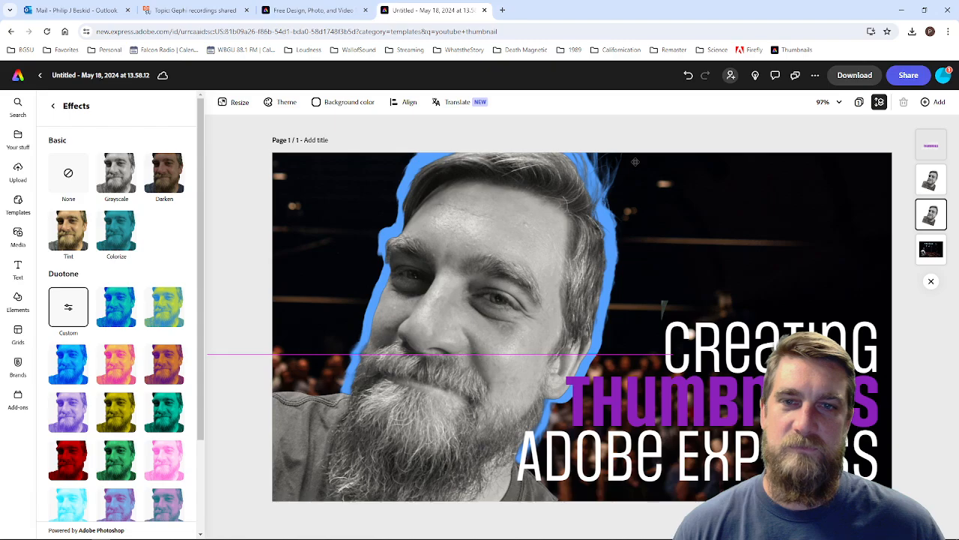
pyautogui.moveTo(635, 156); pyautogui.dragTo(637, 150)
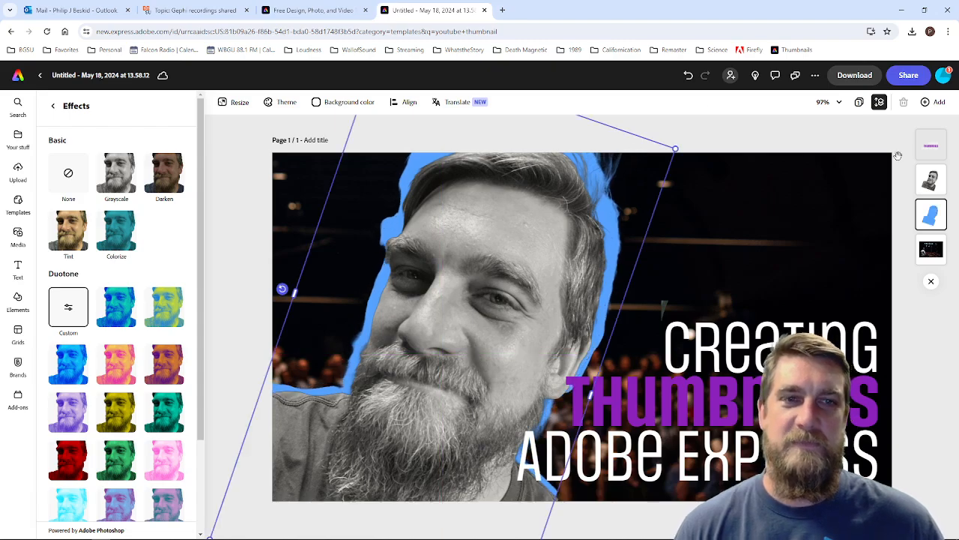
pyautogui.click(741, 266)
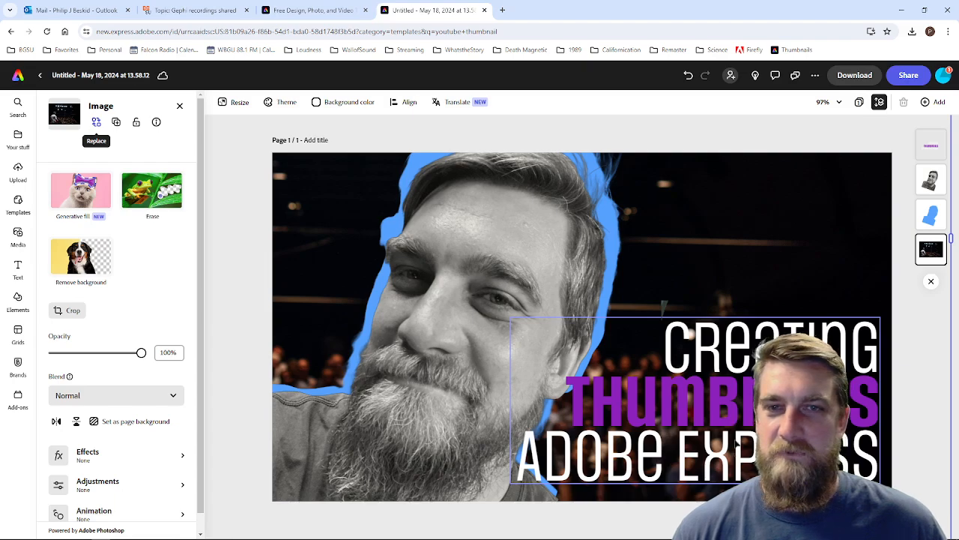
# Step: Add "AI" before "Thumbnails" on one line by widening the headline box, and scale the headline down to size 106
pyautogui.click(565, 392)
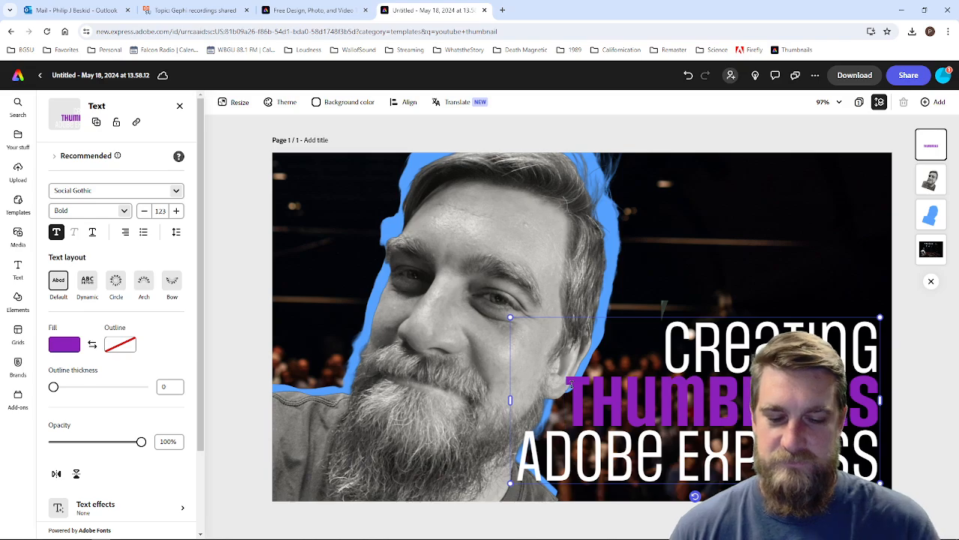
pyautogui.write('AI')
pyautogui.press('Return')
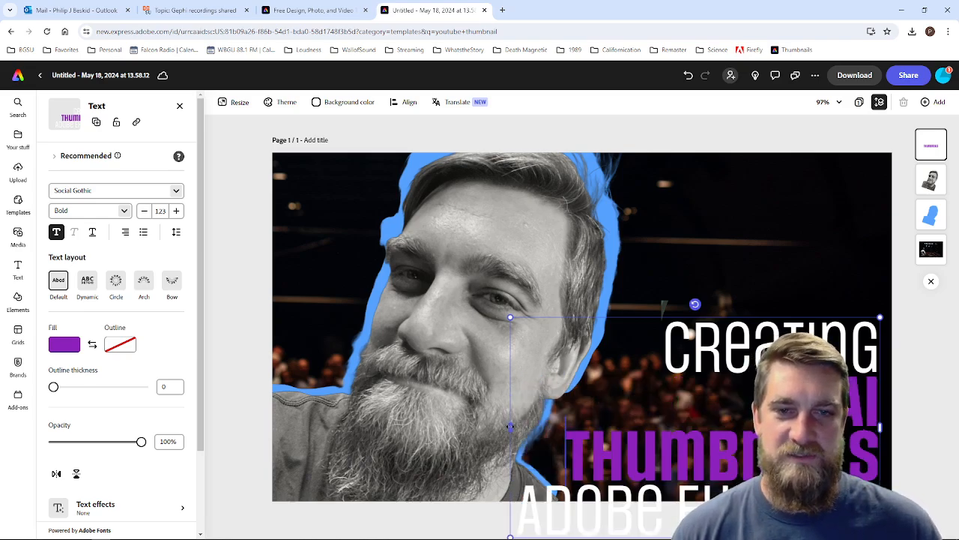
pyautogui.moveTo(509, 425); pyautogui.dragTo(492, 424)
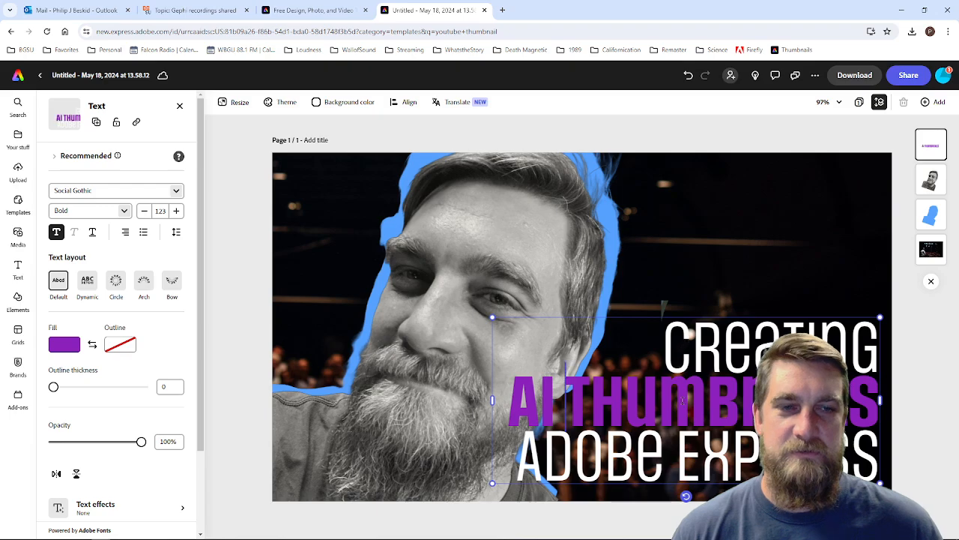
pyautogui.moveTo(489, 313); pyautogui.dragTo(552, 327)
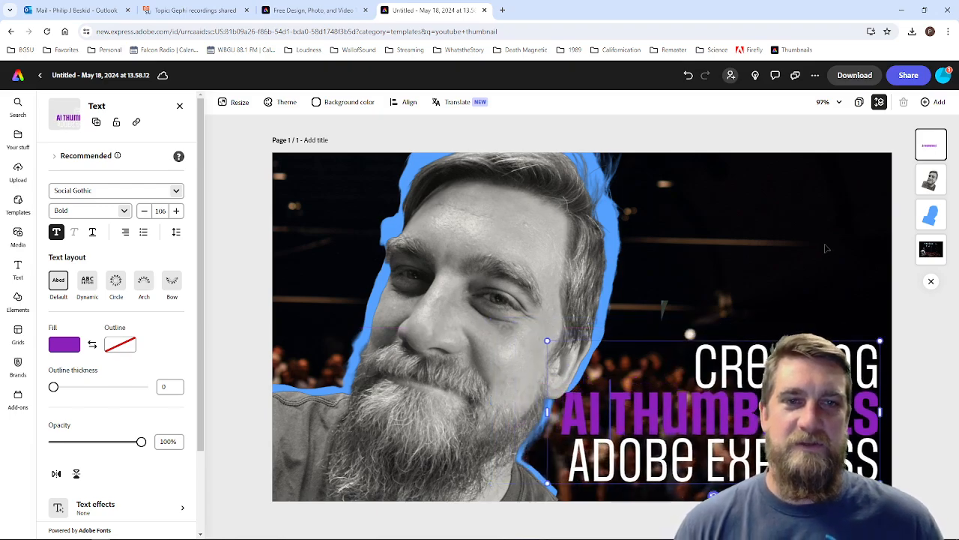
# Step: Select the crowd background photo without cropping it, and hide the layer stack
pyautogui.click(754, 226)
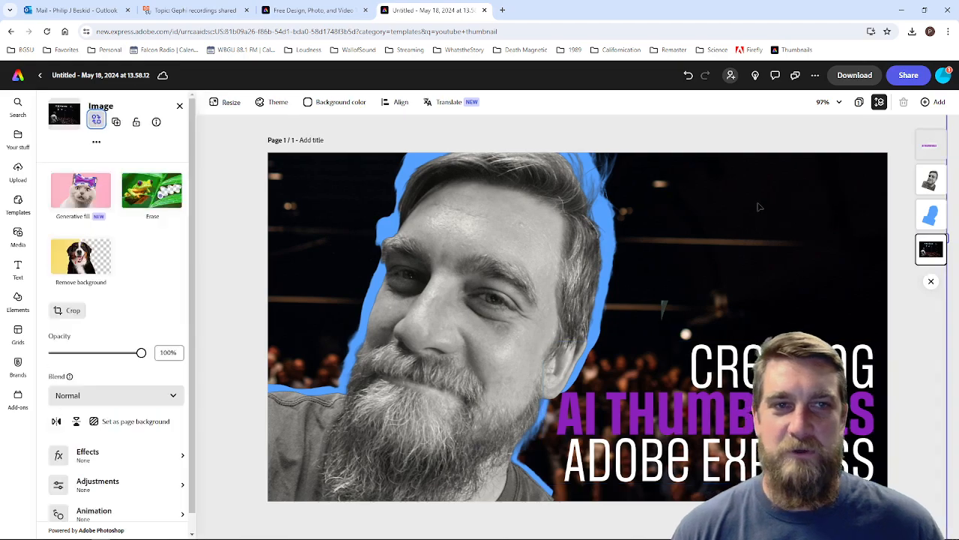
pyautogui.click(414, 247)
pyautogui.click(287, 166)
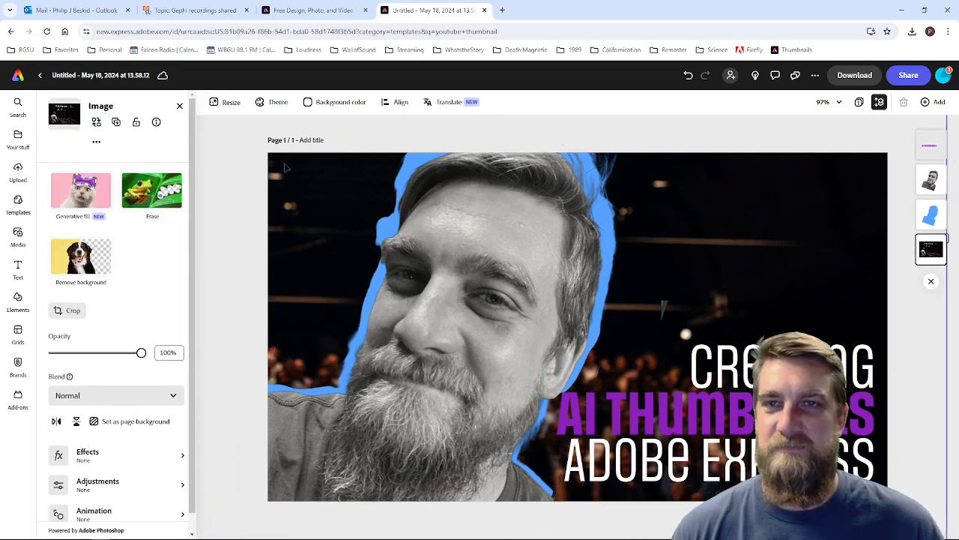
pyautogui.doubleClick(273, 160)
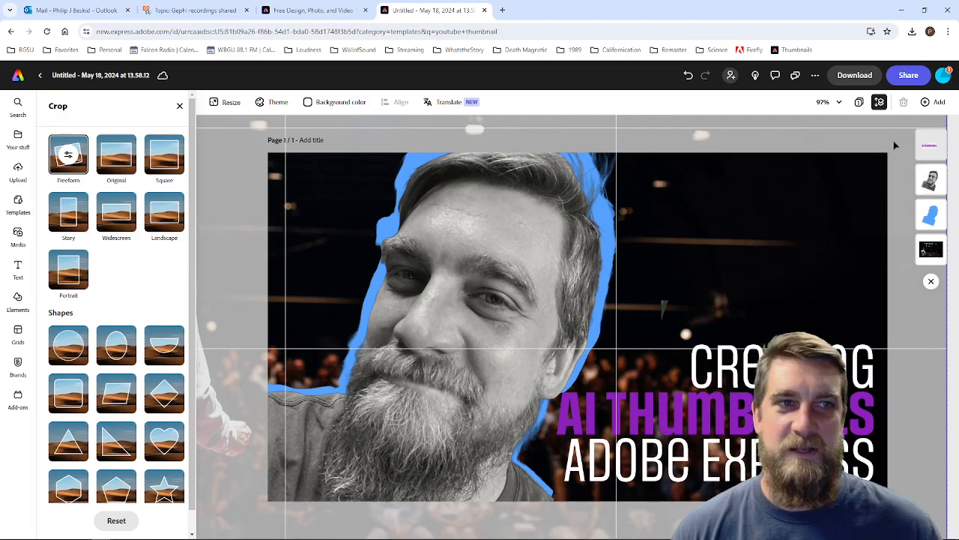
pyautogui.click(931, 281)
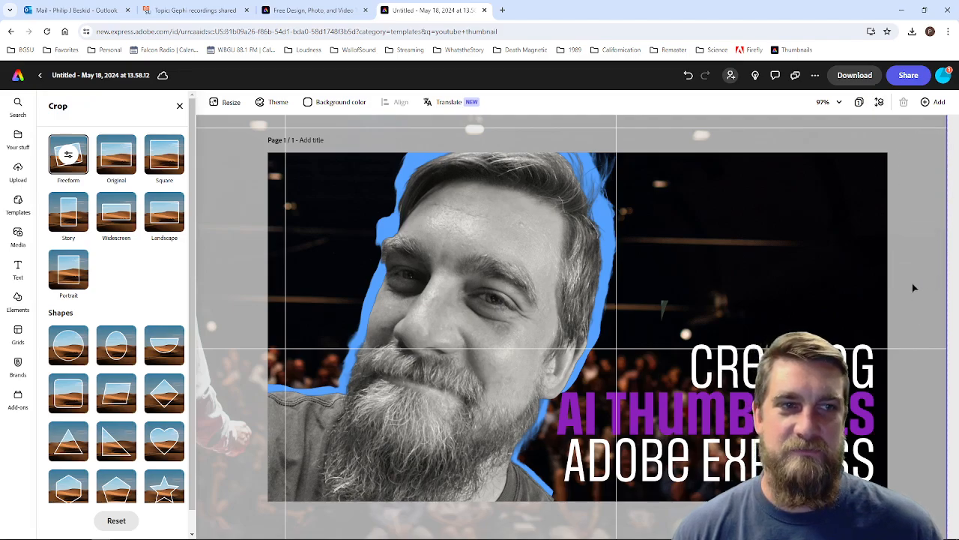
pyautogui.click(180, 105)
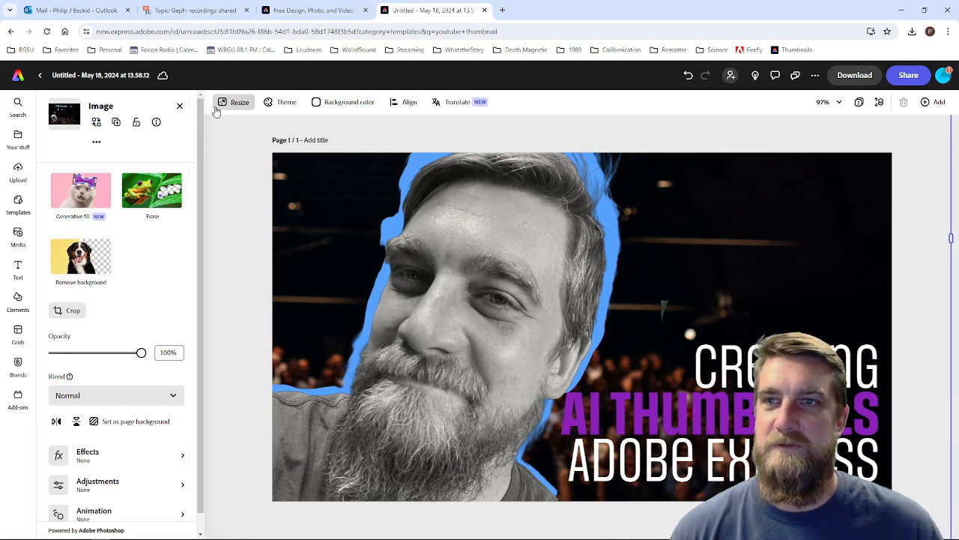
# Step: Look through the Backgrounds and Design assets available as replacements for the crowd photo
pyautogui.click(96, 123)
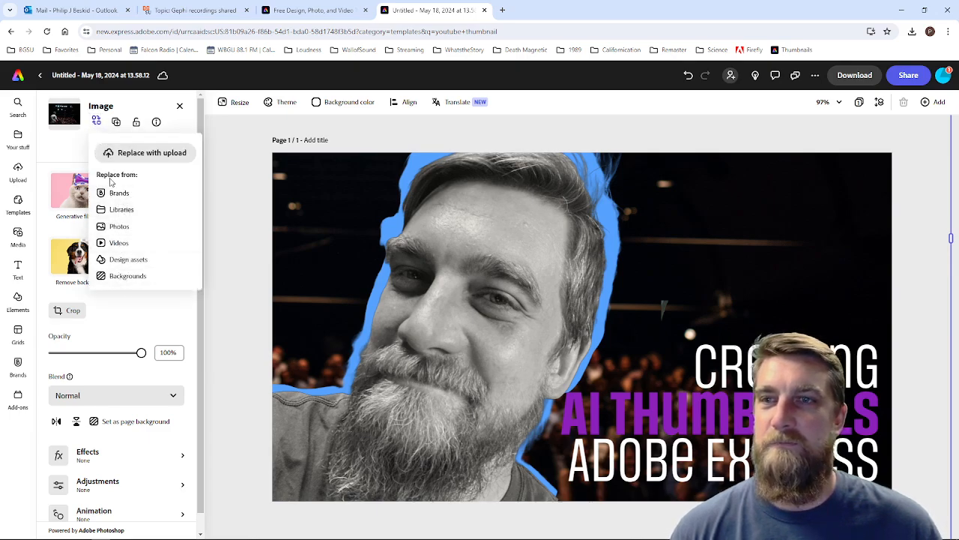
pyautogui.click(124, 276)
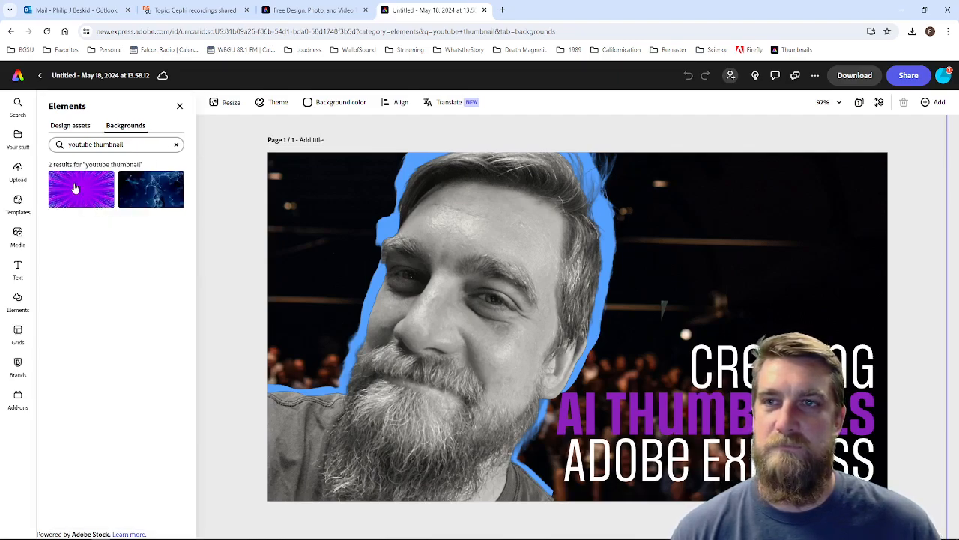
pyautogui.click(75, 127)
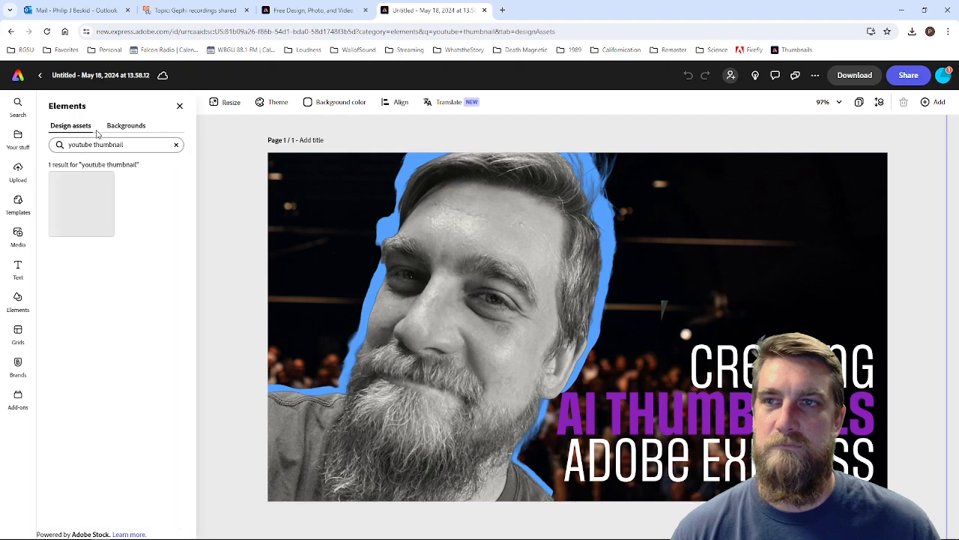
pyautogui.click(180, 107)
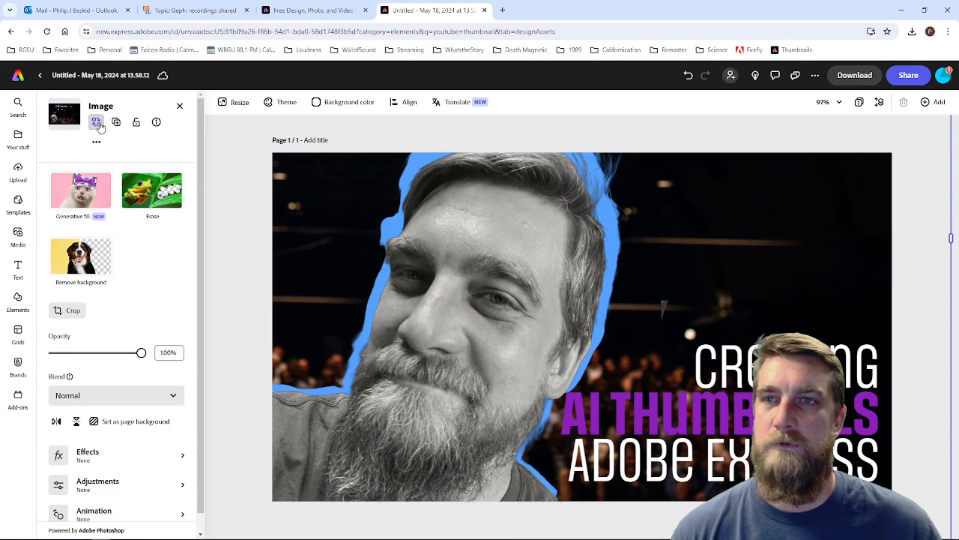
pyautogui.click(96, 122)
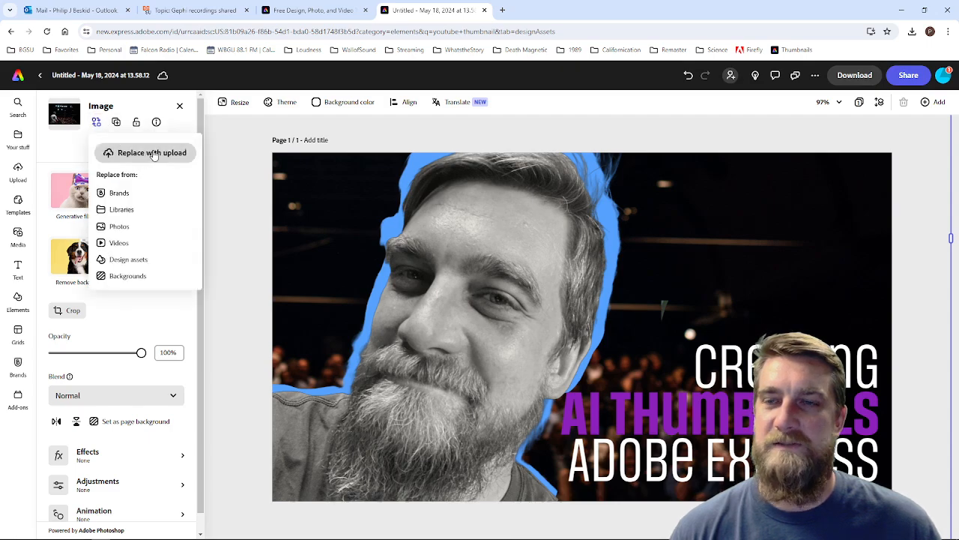
# Step: Search Google Images for "ai generative imaging" in a new browser tab
pyautogui.click(504, 11)
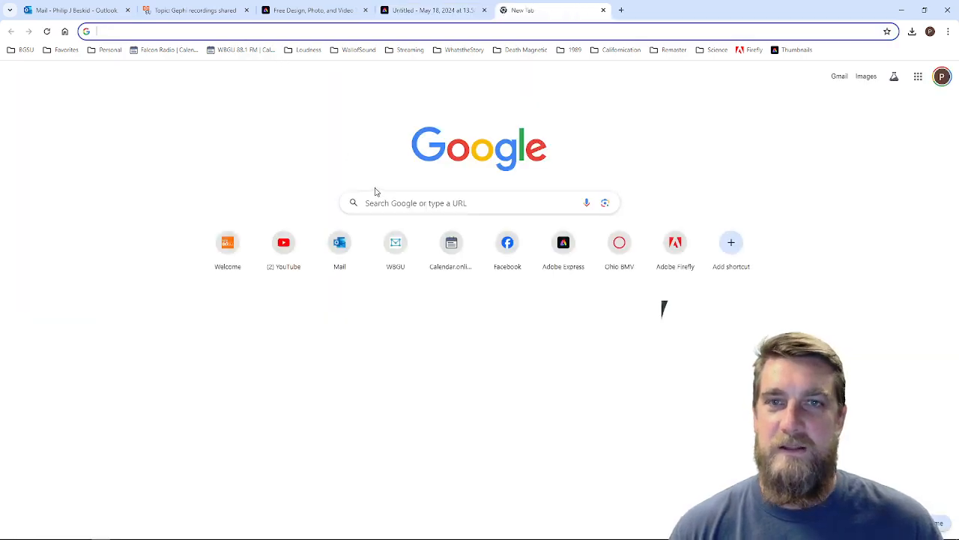
pyautogui.click(401, 203)
pyautogui.write('ai gene')
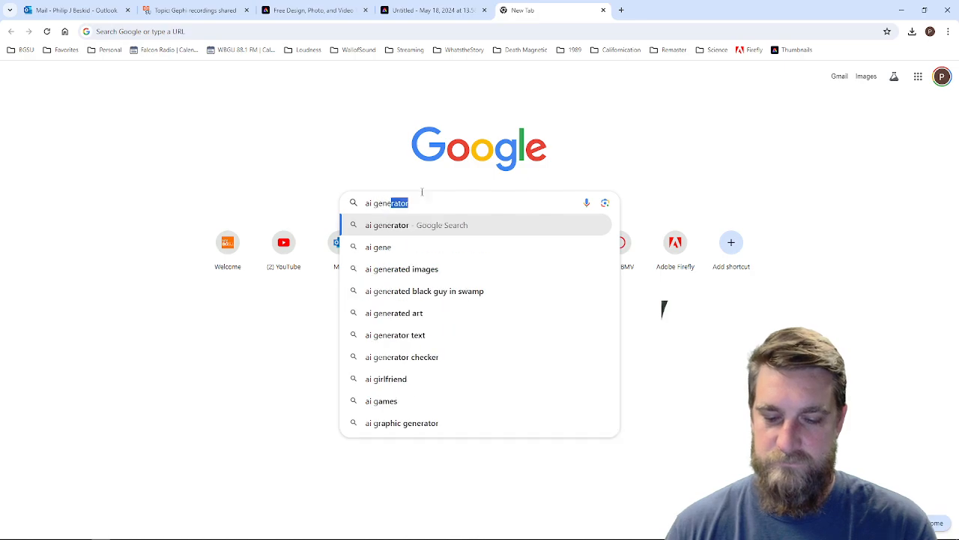
pyautogui.write('rative imaging')
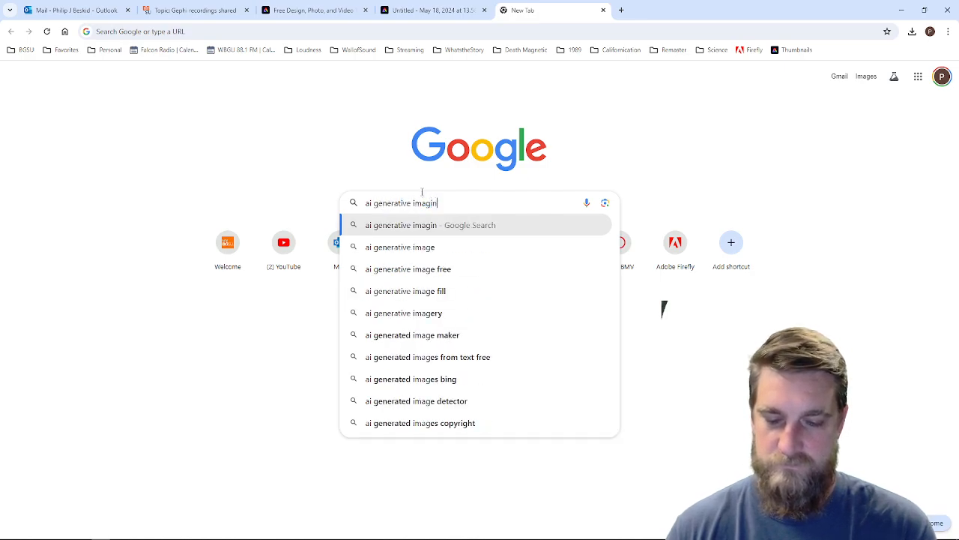
pyautogui.press('Return')
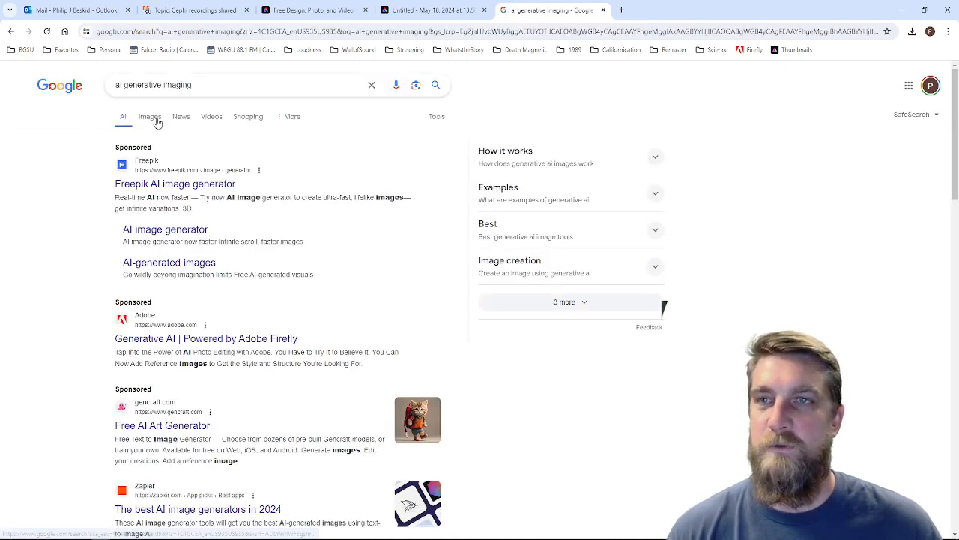
pyautogui.click(150, 117)
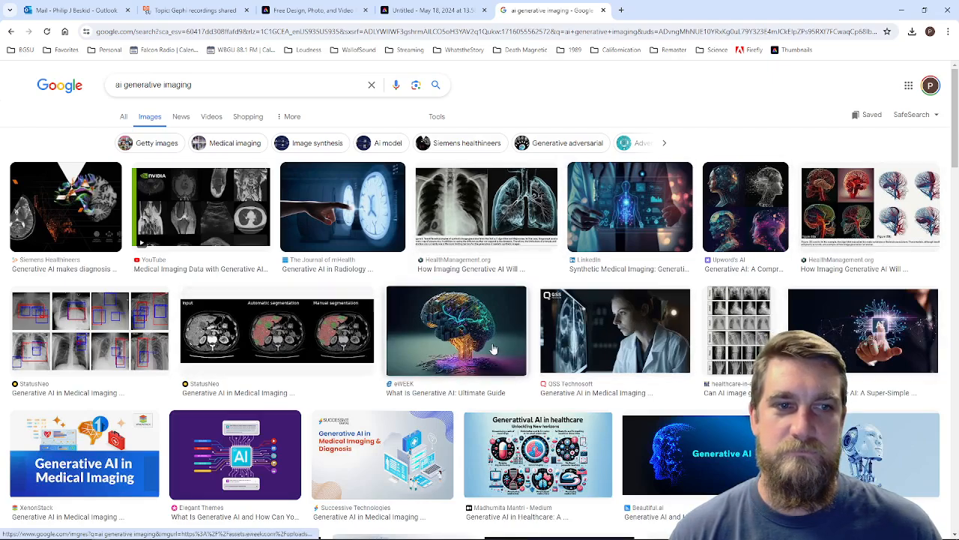
# Step: Browse the image results and open the preview of the multicoloured flower from Harvard Business Review
pyautogui.scroll(-3, 493, 348)
pyautogui.scroll(-1, 493, 349)
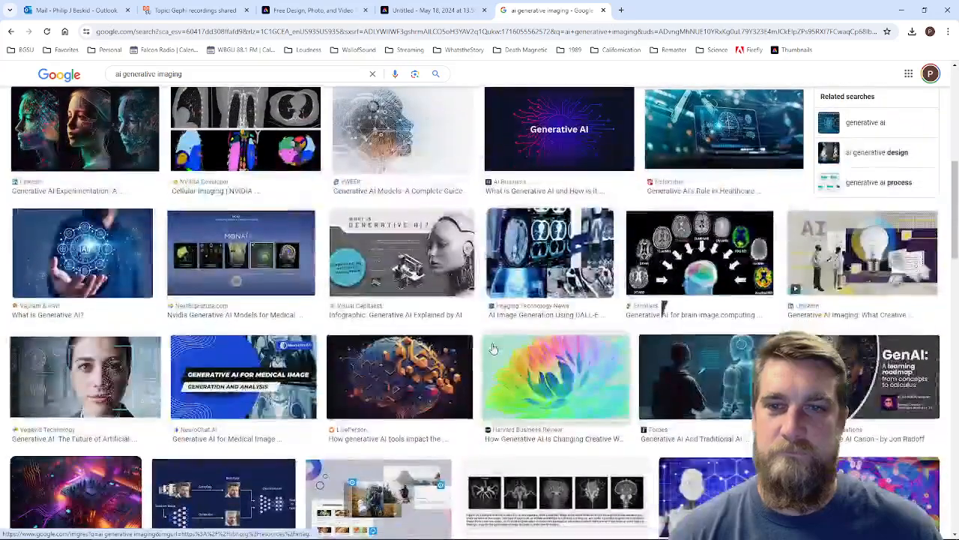
pyautogui.scroll(-2, 489, 390)
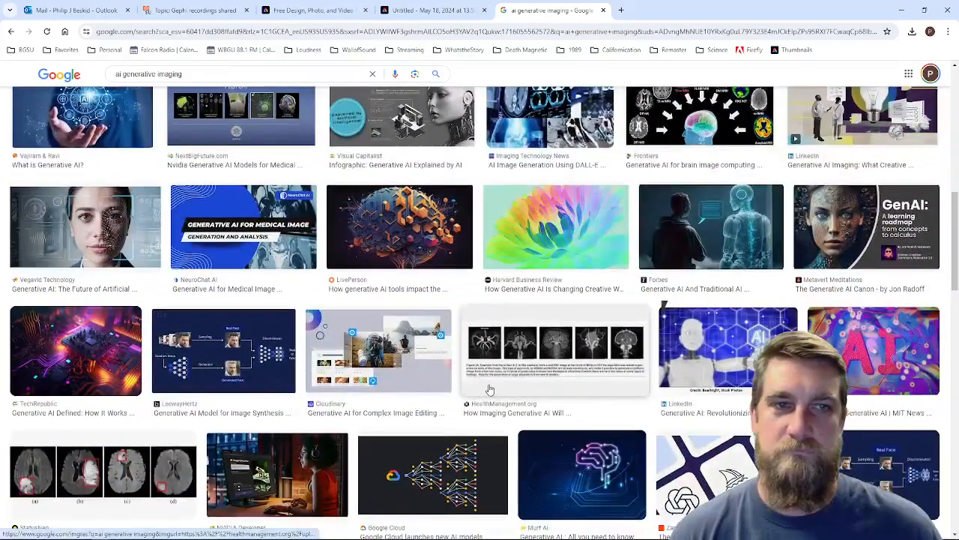
pyautogui.scroll(1, 489, 390)
pyautogui.click(578, 288)
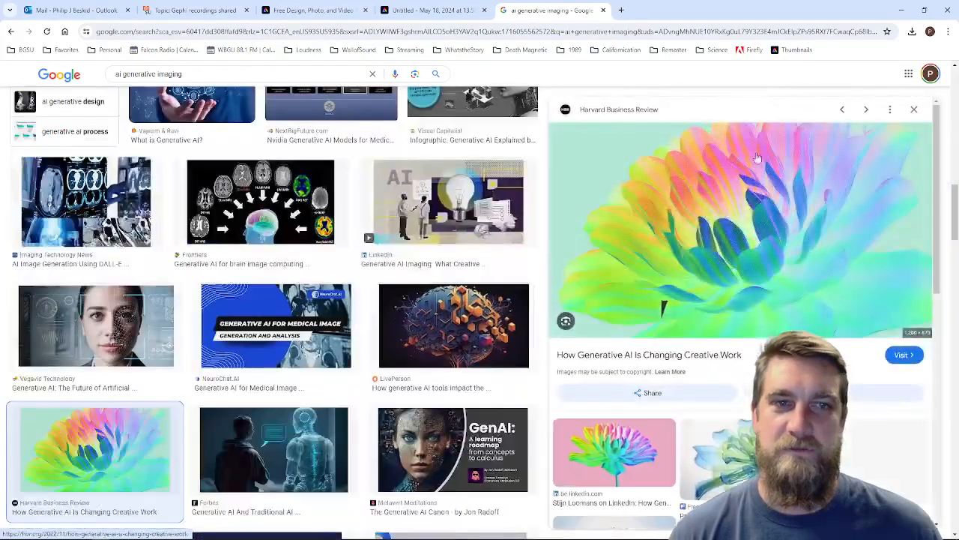
# Step: Save the previewed flower image to the Downloads folder as Nov22_14_1364531717.jpg
pyautogui.rightClick(759, 219)
pyautogui.click(818, 369)
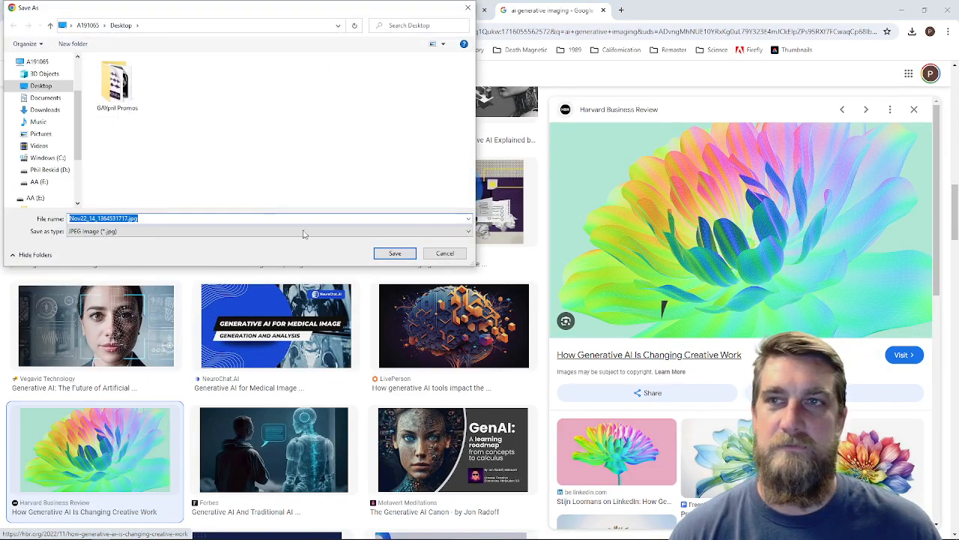
pyautogui.click(43, 110)
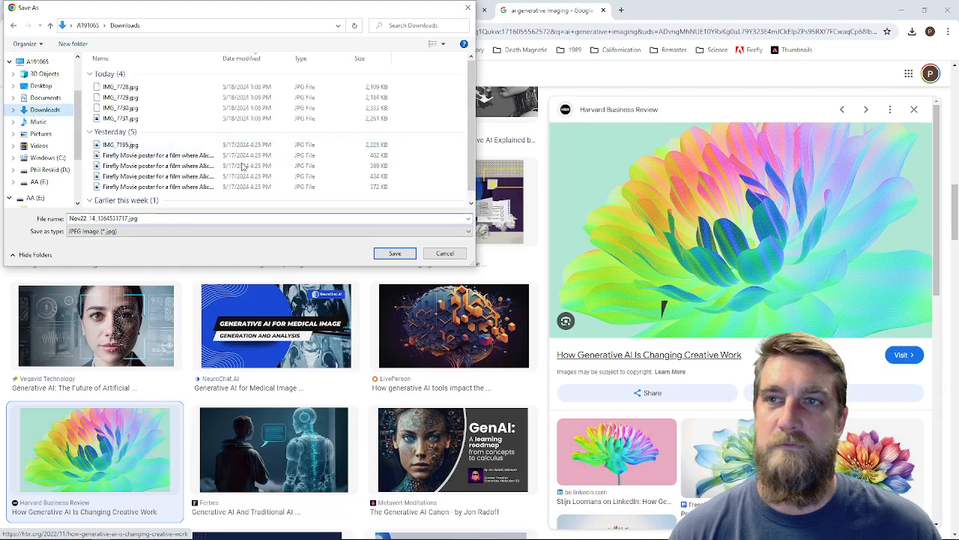
pyautogui.click(395, 253)
pyautogui.click(901, 11)
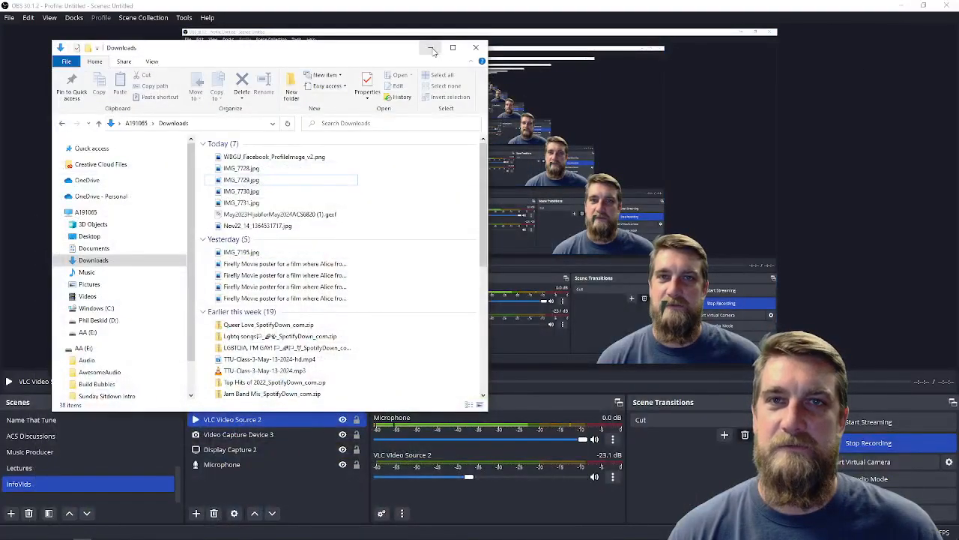
pyautogui.click(430, 48)
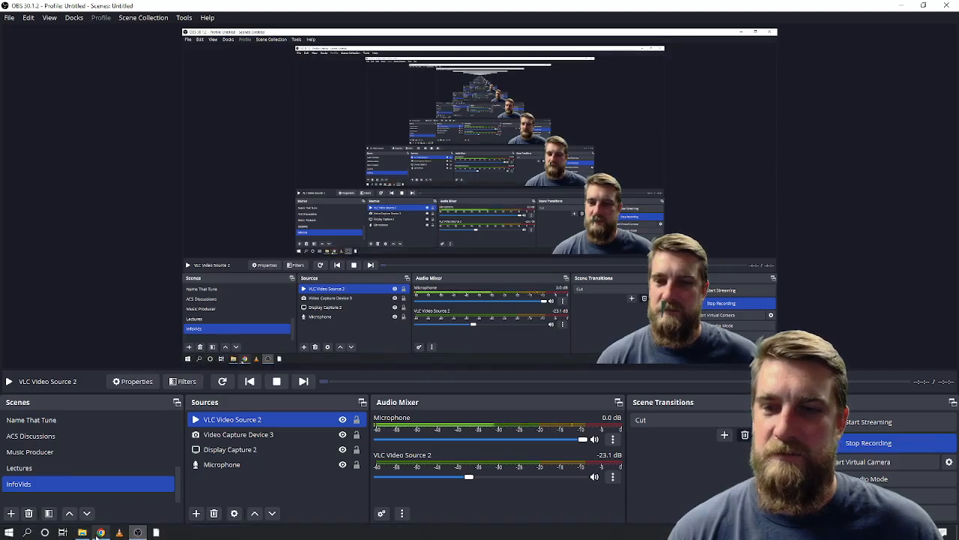
pyautogui.click(100, 532)
# Step: Return to the Adobe Express thumbnail and replace the crowd background photo with the downloaded Nov22_14_1364531717.jpg
pyautogui.click(431, 11)
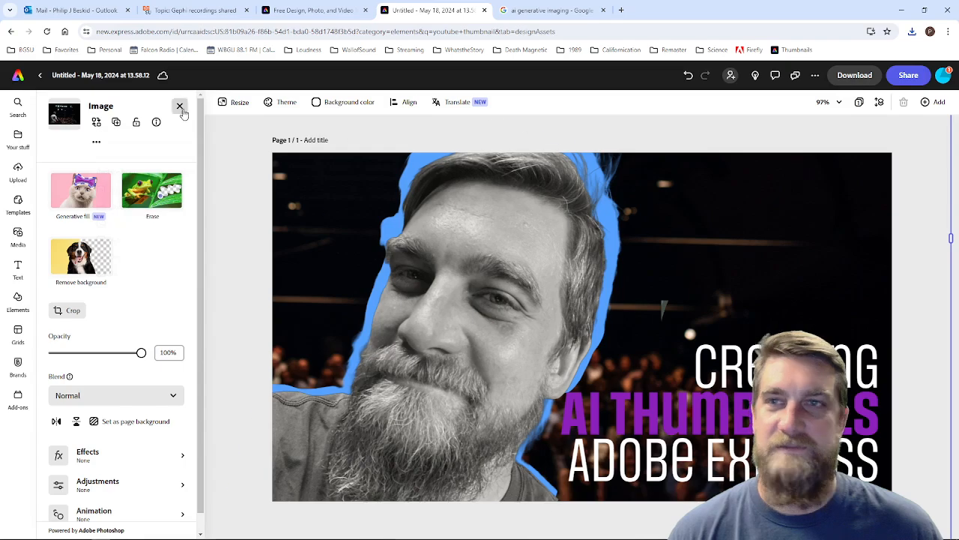
pyautogui.click(96, 122)
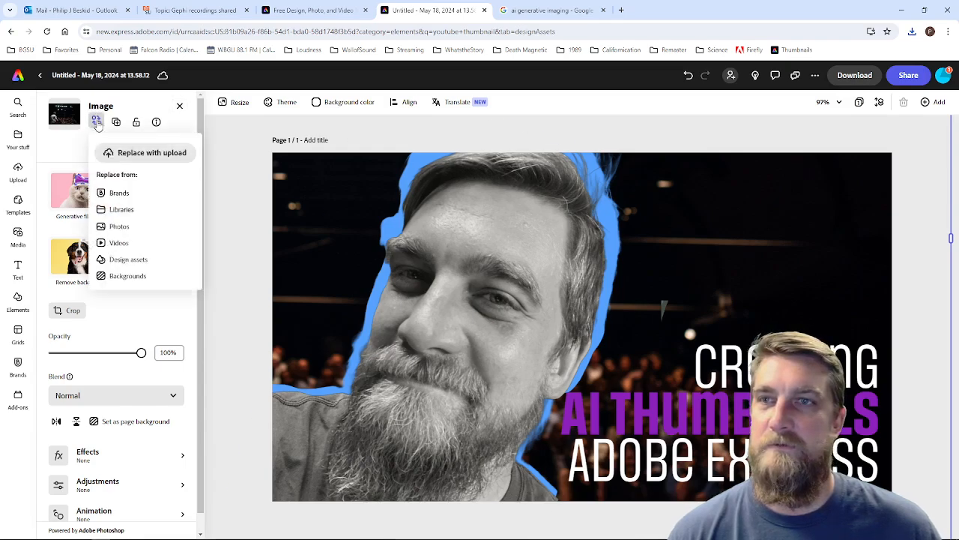
pyautogui.click(123, 226)
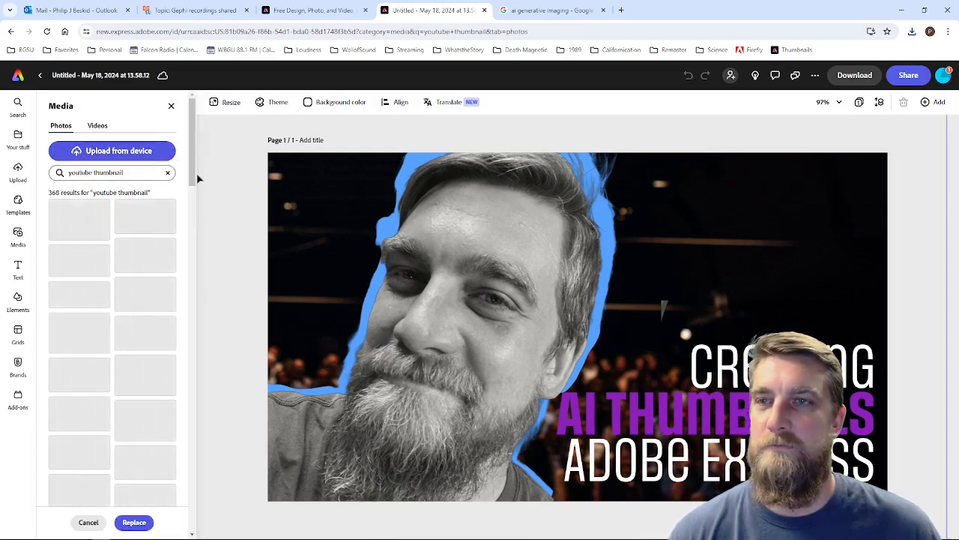
pyautogui.click(126, 153)
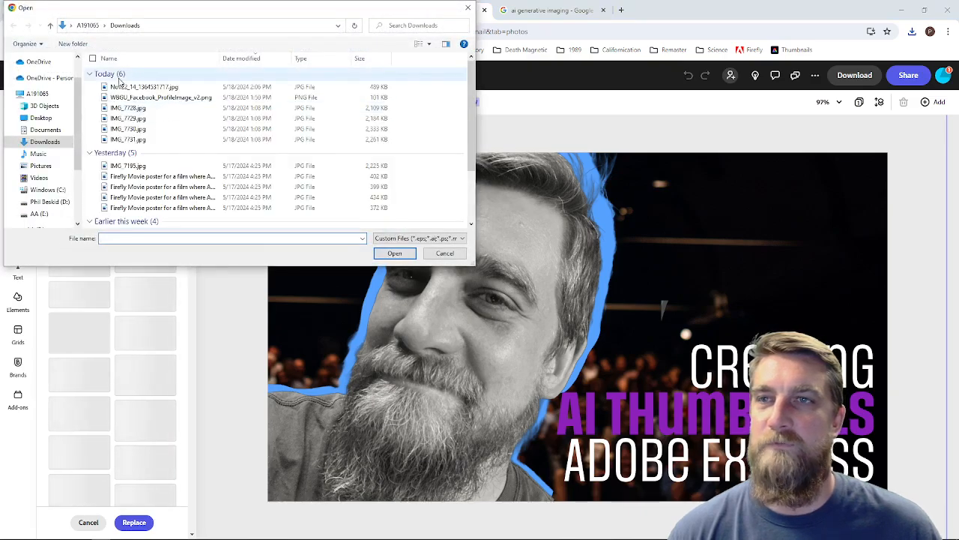
pyautogui.click(139, 87)
pyautogui.click(396, 253)
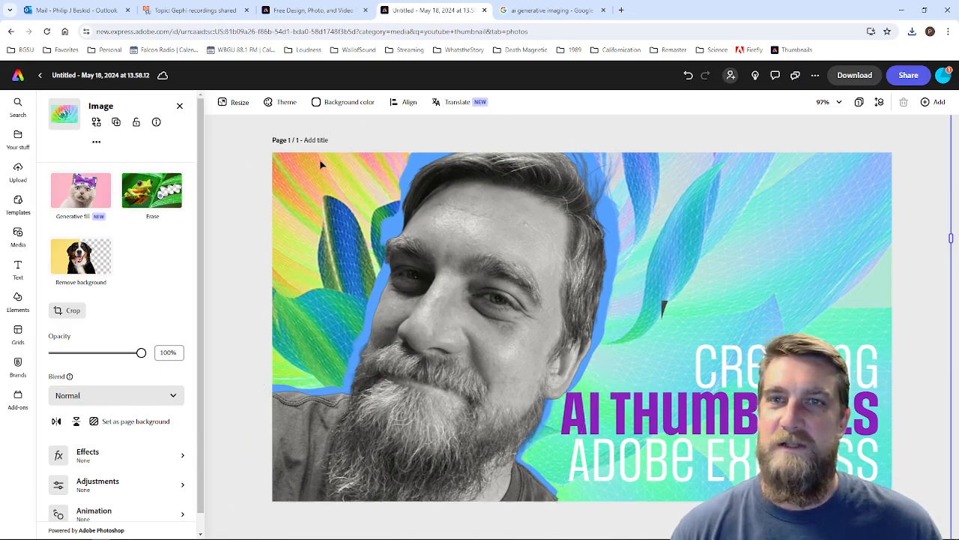
pyautogui.click(859, 103)
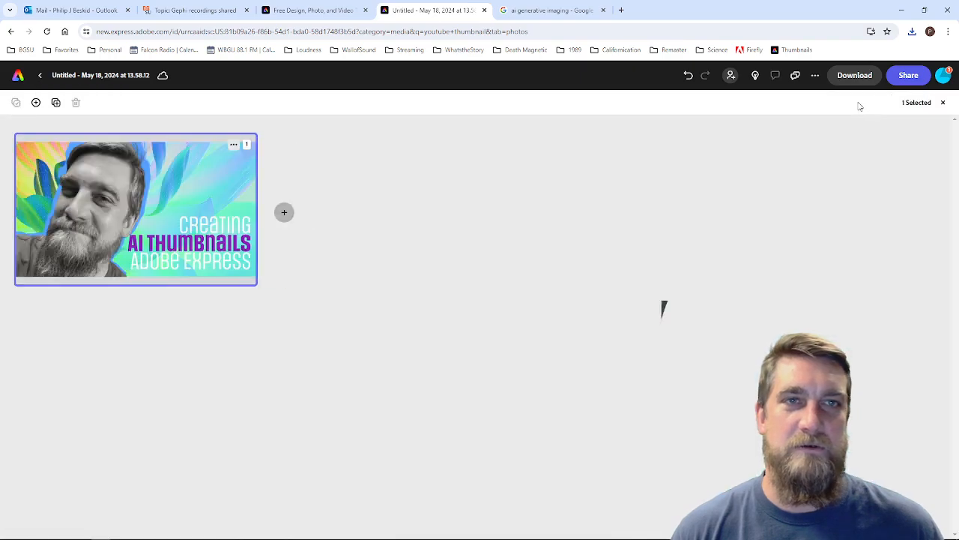
pyautogui.click(943, 102)
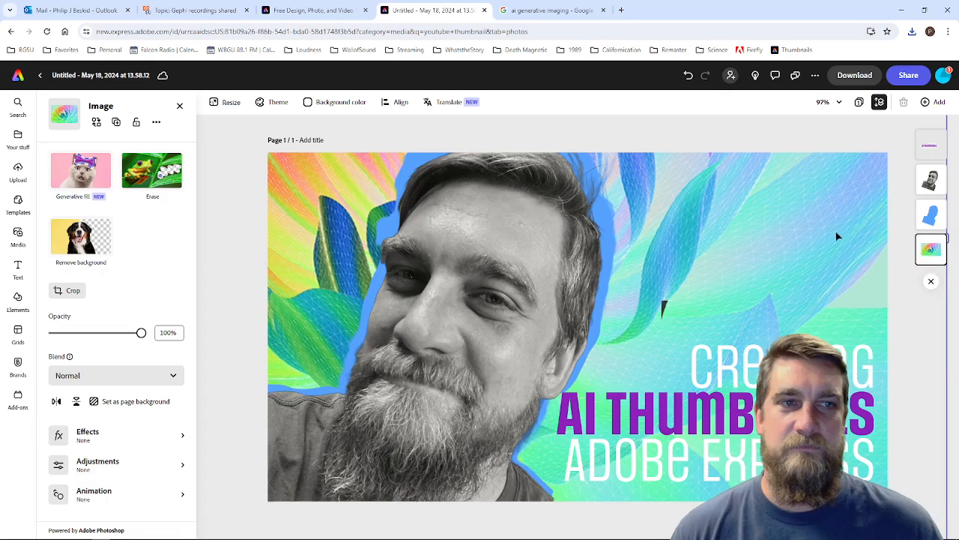
pyautogui.click(931, 281)
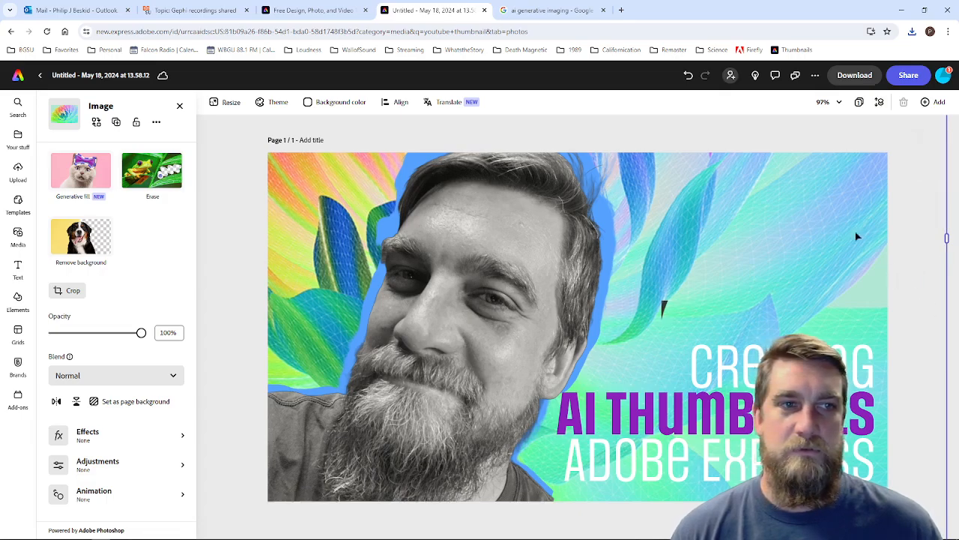
pyautogui.rightClick(852, 231)
pyautogui.click(796, 280)
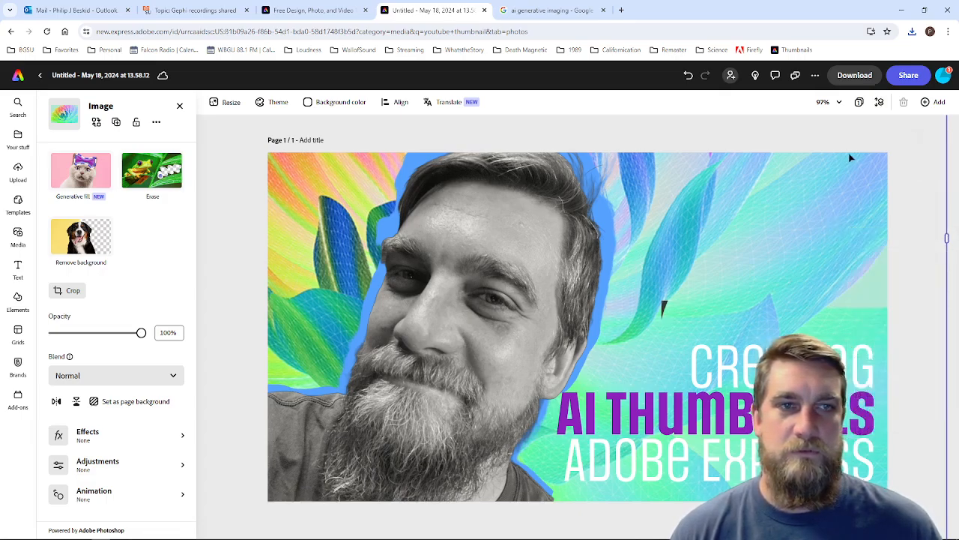
# Step: Try several Duotone effects on the flower background, settling on the muted mauve one with grey petals
pyautogui.click(101, 444)
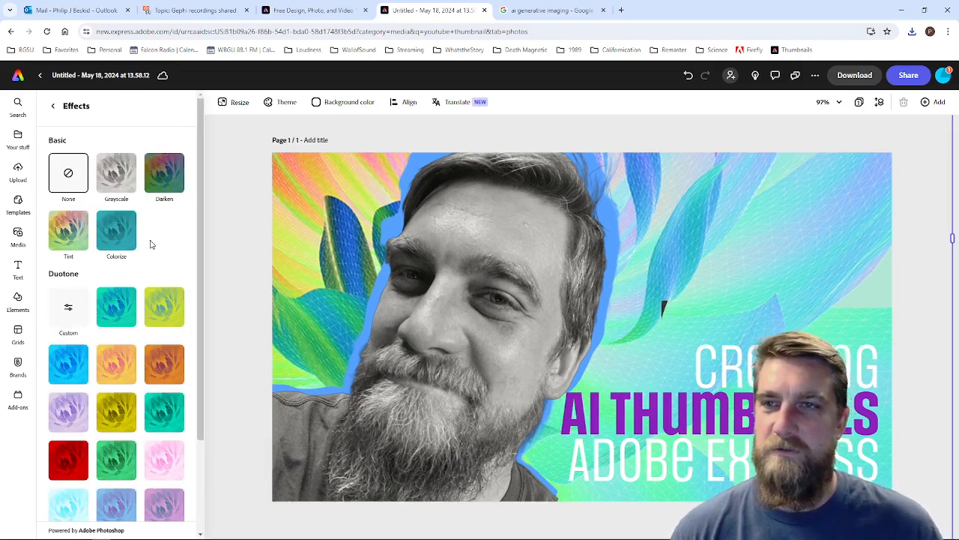
pyautogui.scroll(-3, 105, 450)
pyautogui.scroll(-1, 104, 449)
pyautogui.click(172, 386)
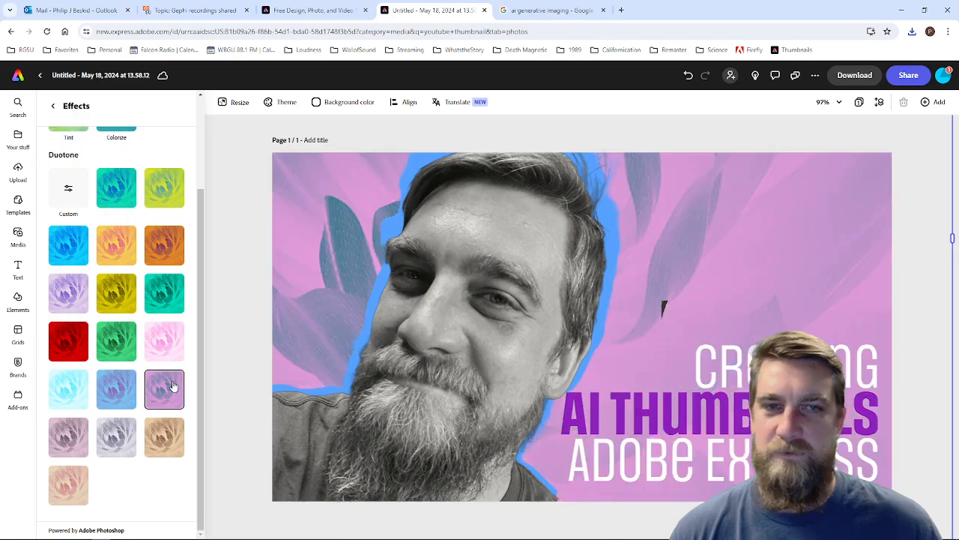
pyautogui.click(172, 342)
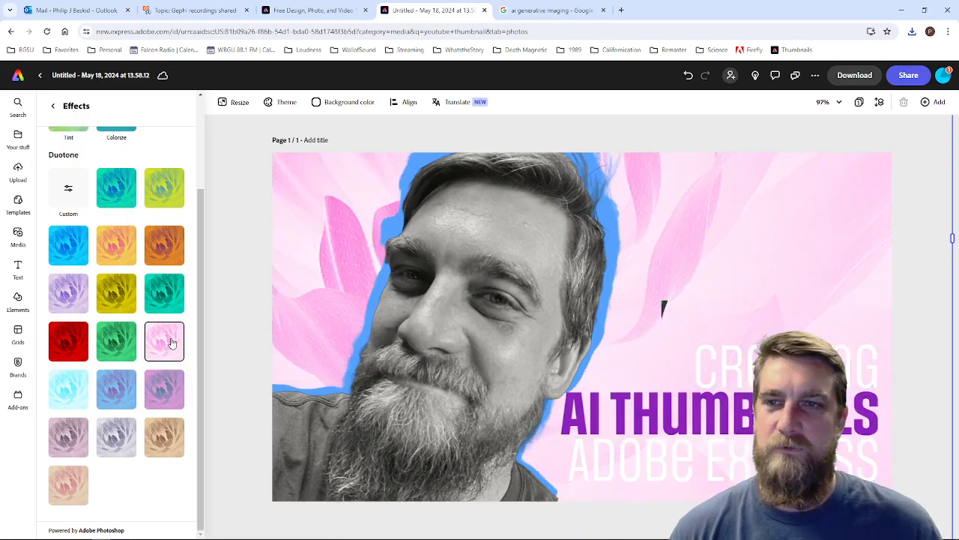
pyautogui.click(116, 393)
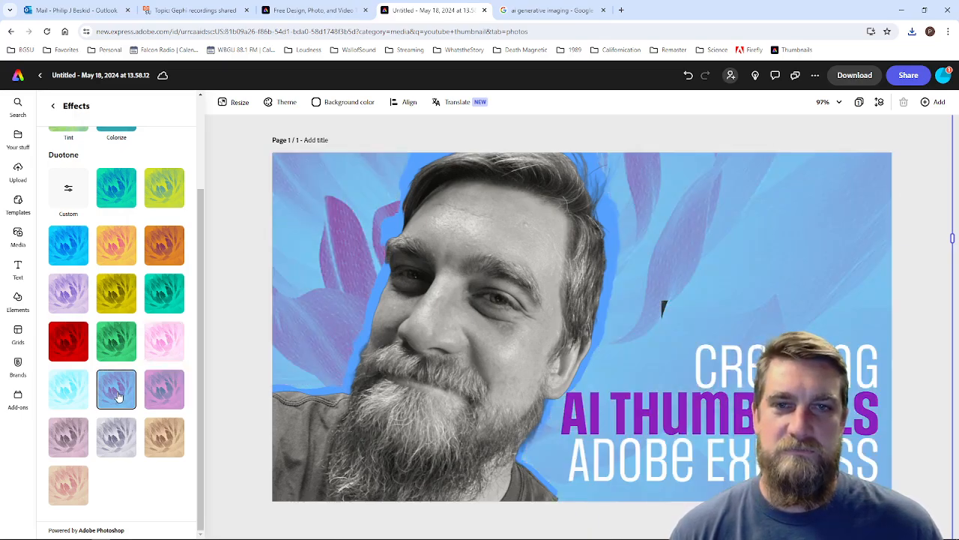
pyautogui.click(112, 304)
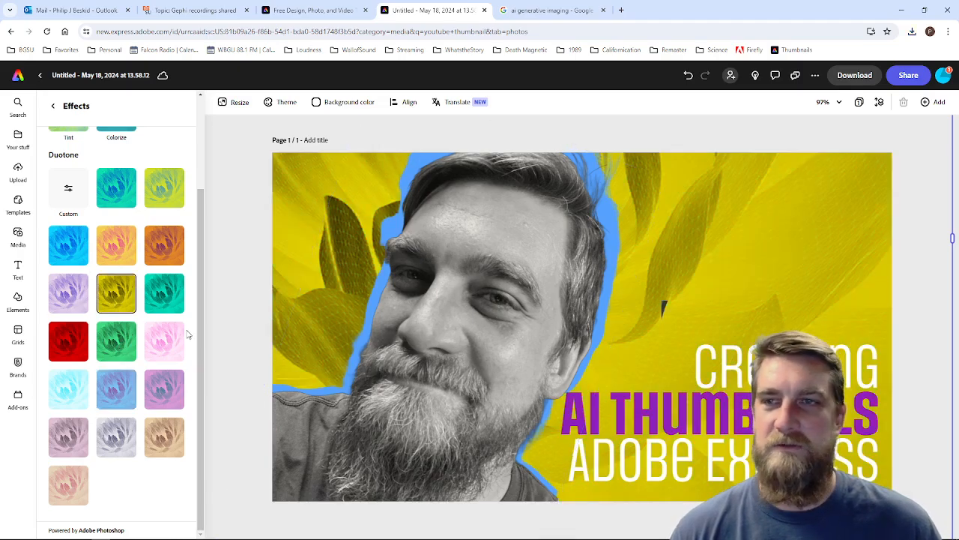
pyautogui.click(61, 293)
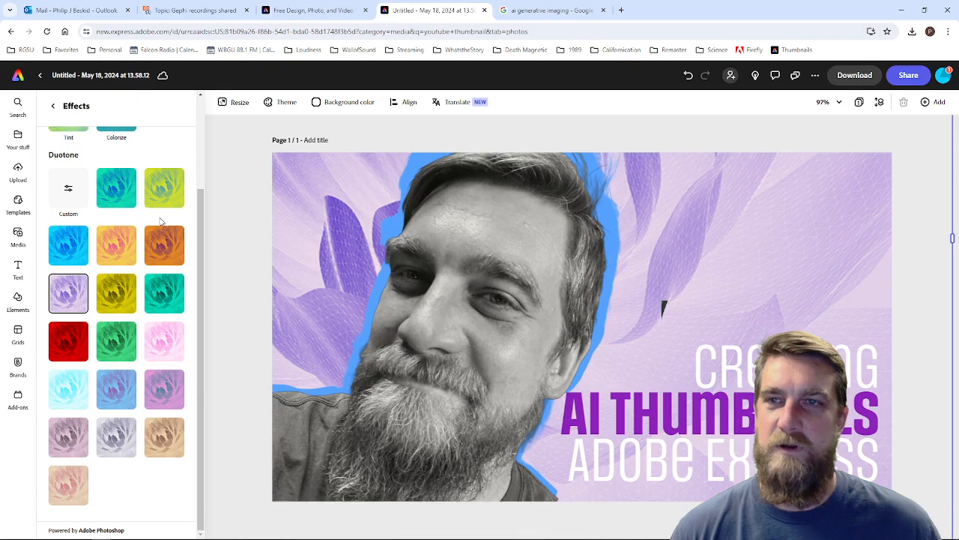
pyautogui.click(165, 247)
pyautogui.click(127, 194)
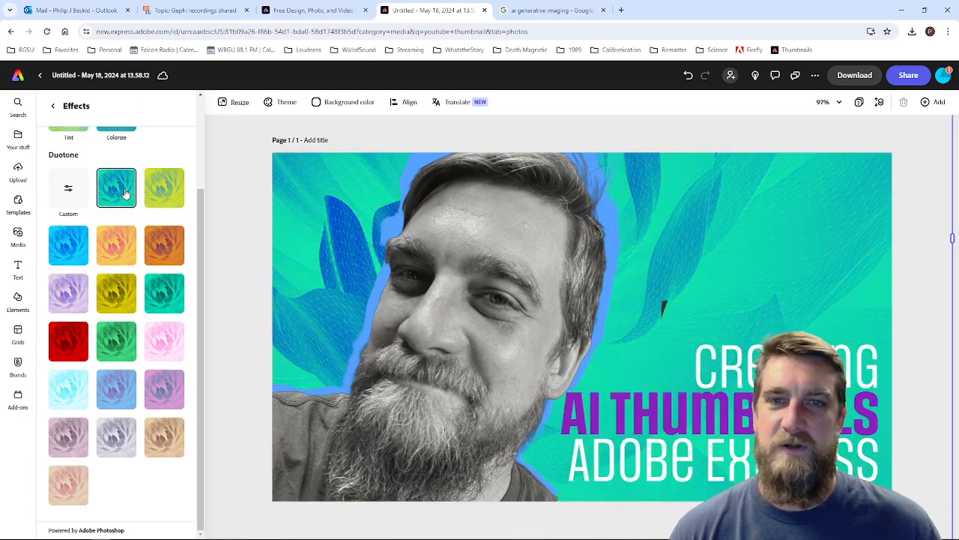
pyautogui.click(77, 441)
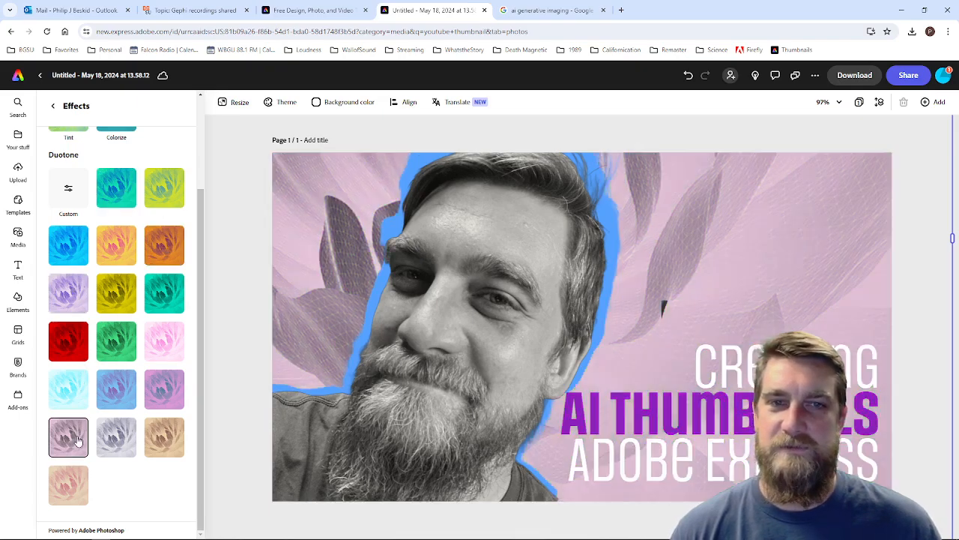
pyautogui.click(73, 484)
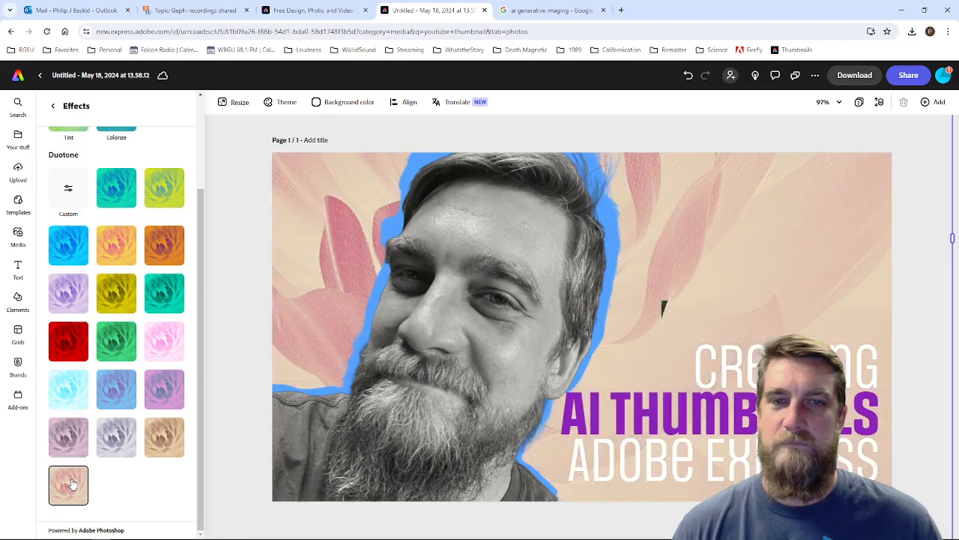
pyautogui.click(72, 450)
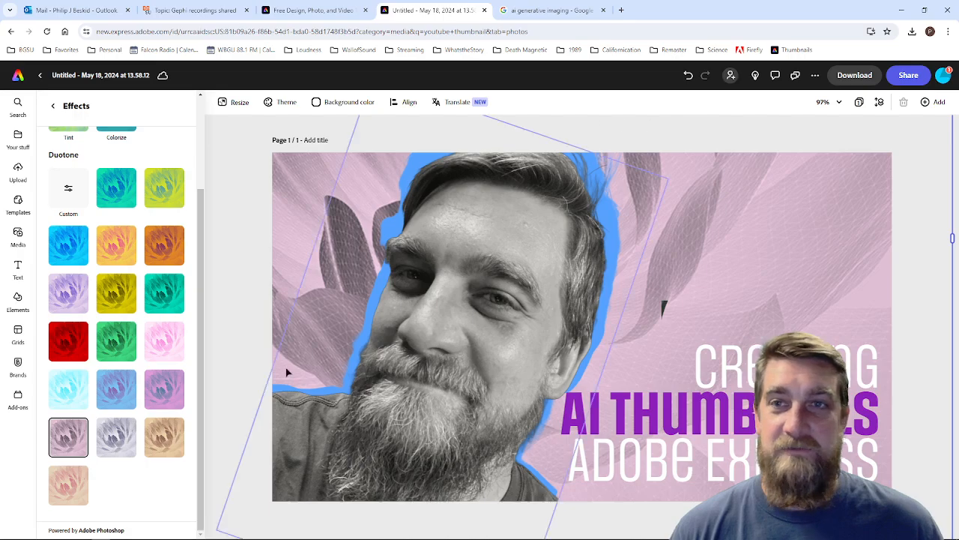
# Step: Download the finished thumbnail in PNG format and dismiss the satisfaction survey
pyautogui.click(864, 78)
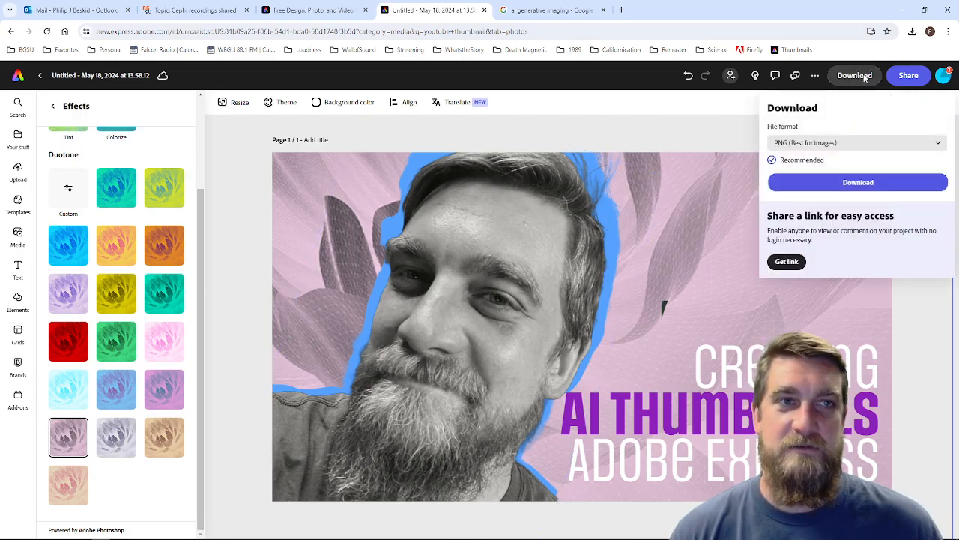
pyautogui.click(832, 183)
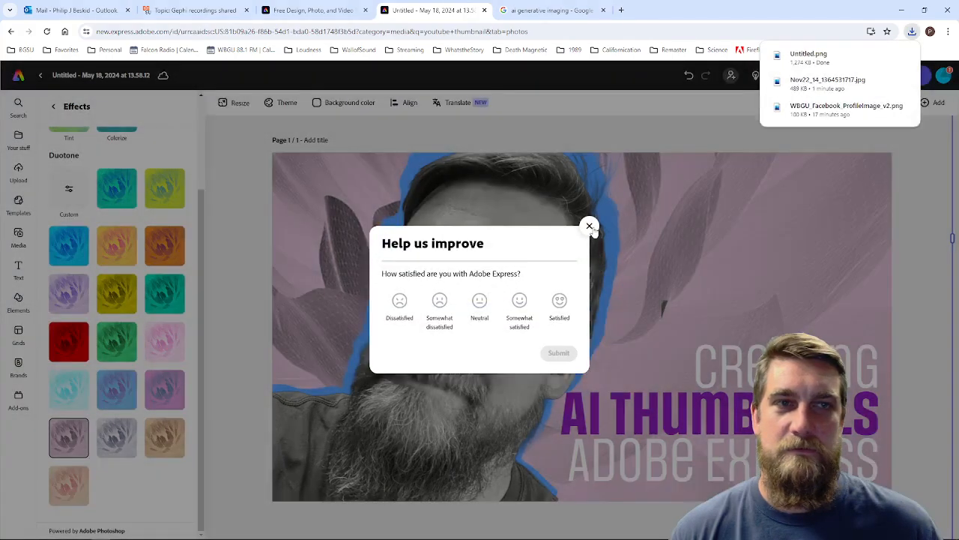
pyautogui.click(589, 226)
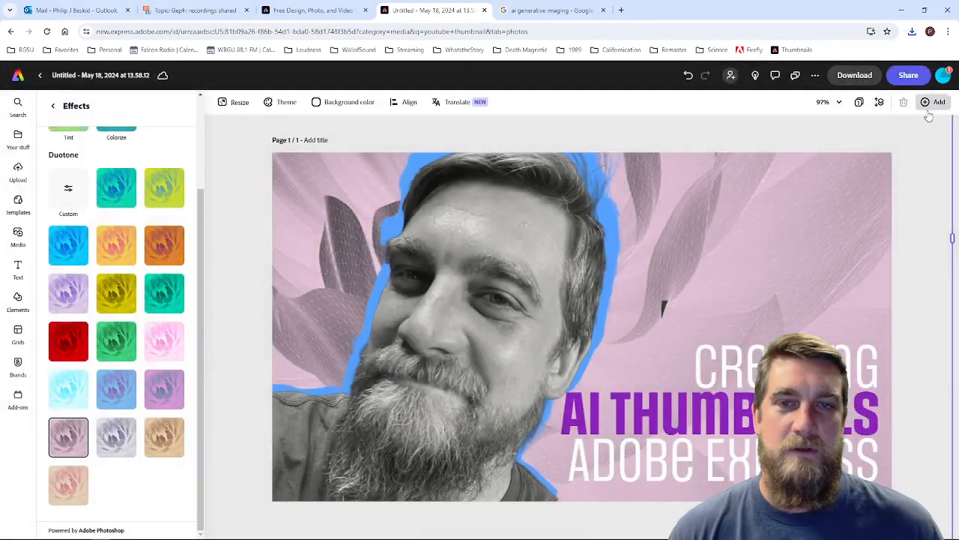